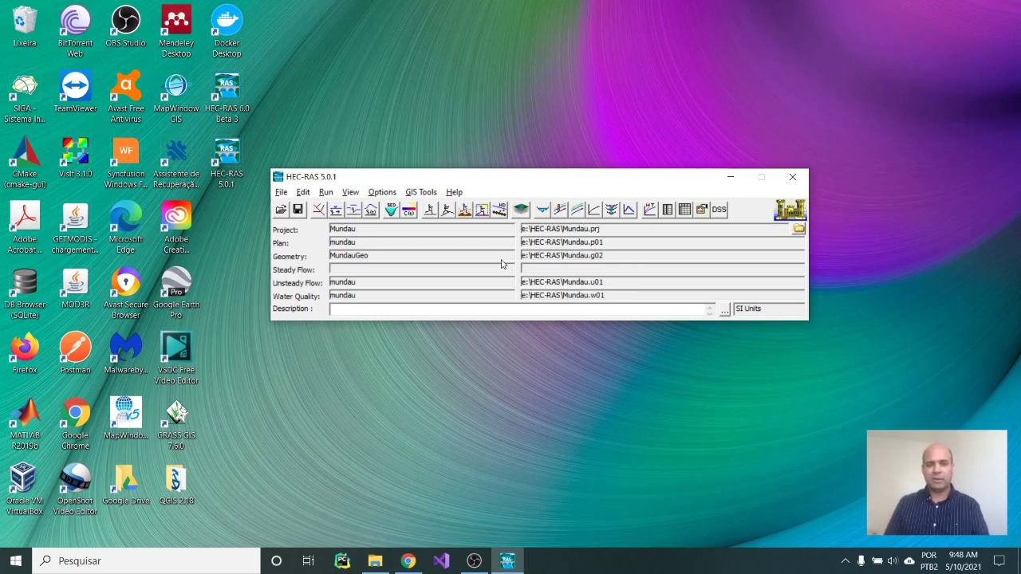
# Open the project's water quality data in a maximized window and enable Nutrient Modeling (NSM)
pyautogui.click(408, 209)
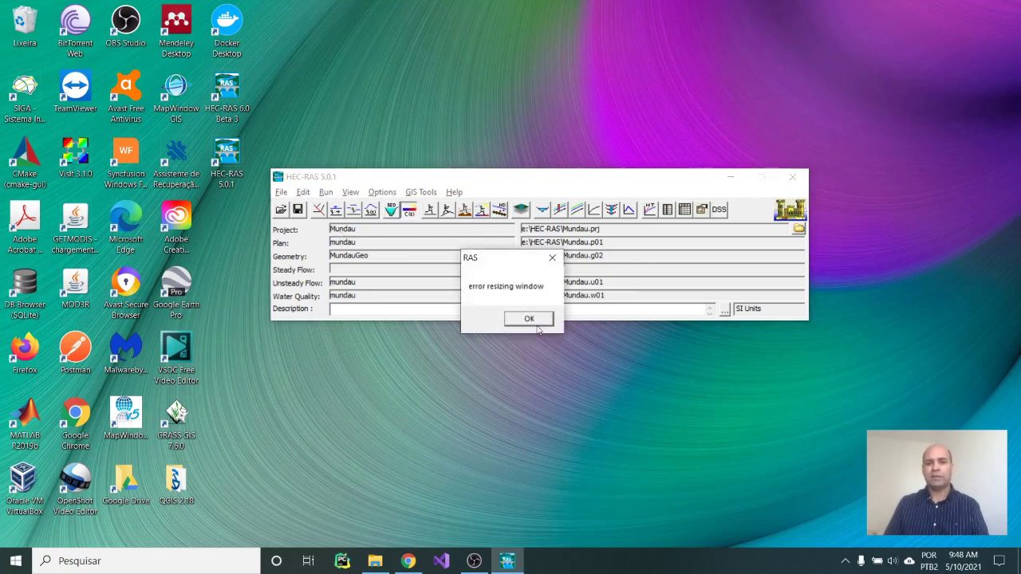
pyautogui.click(537, 326)
pyautogui.click(887, 149)
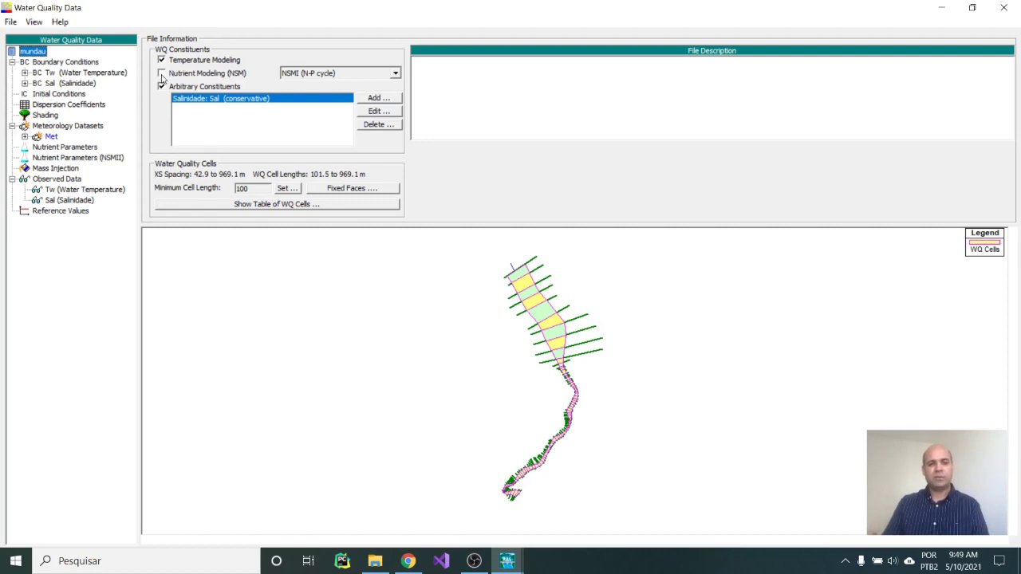
pyautogui.click(162, 74)
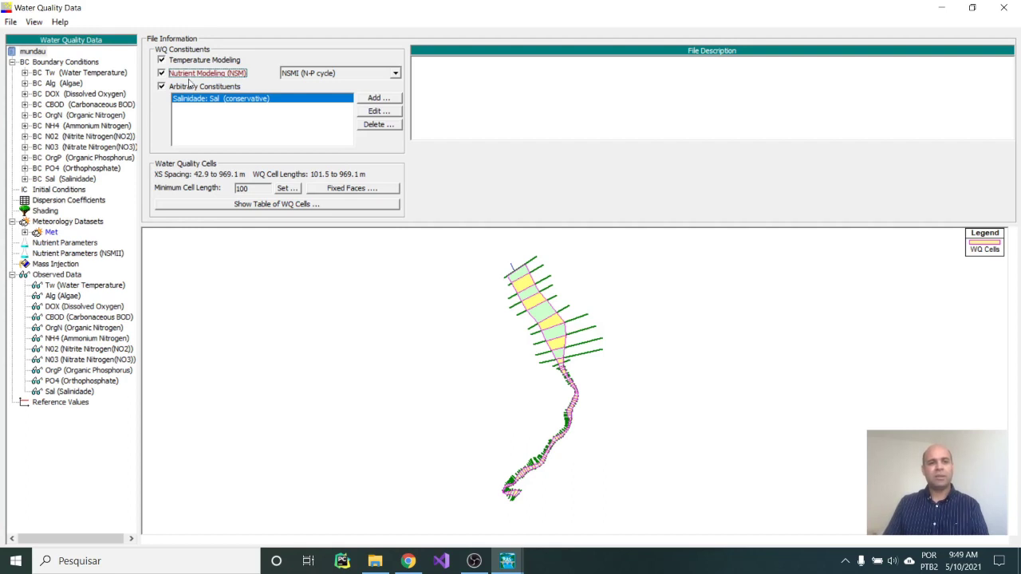
# Switch the nutrient model to NSMII (N-P-C cycle) to compare its constituents, and return it to NSMI (N-P cycle)
pyautogui.click(321, 79)
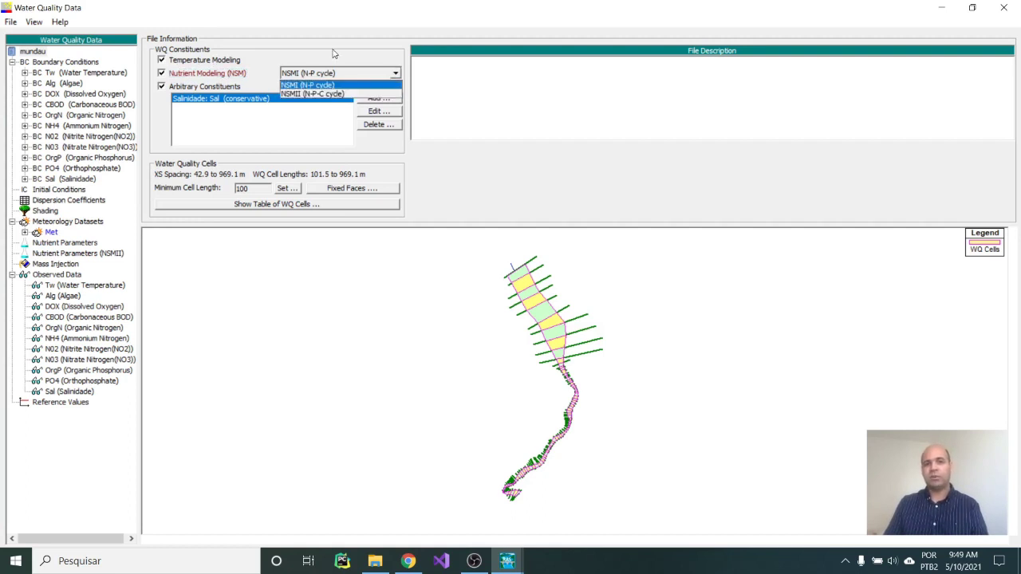
pyautogui.click(333, 53)
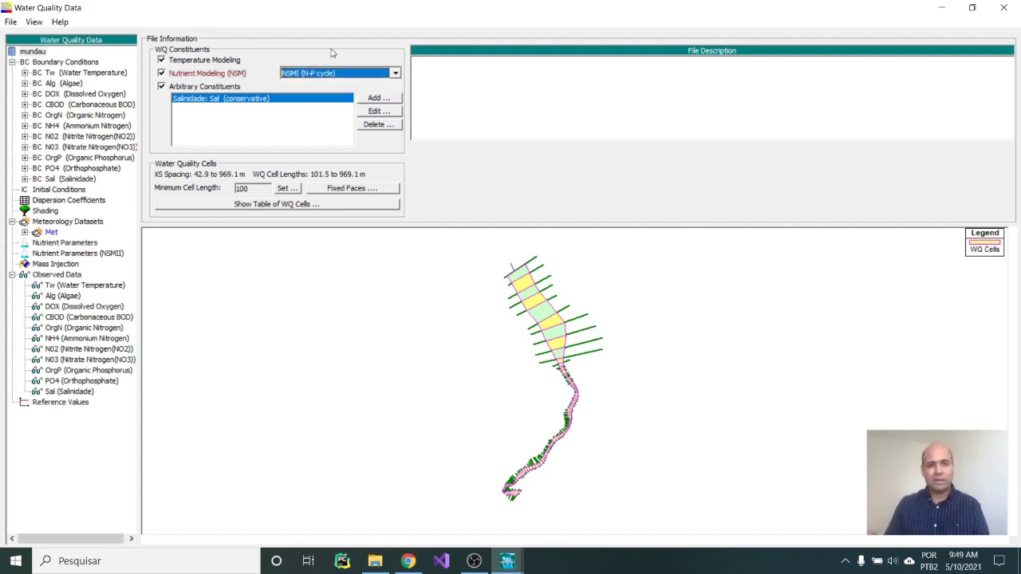
pyautogui.click(325, 77)
pyautogui.click(328, 95)
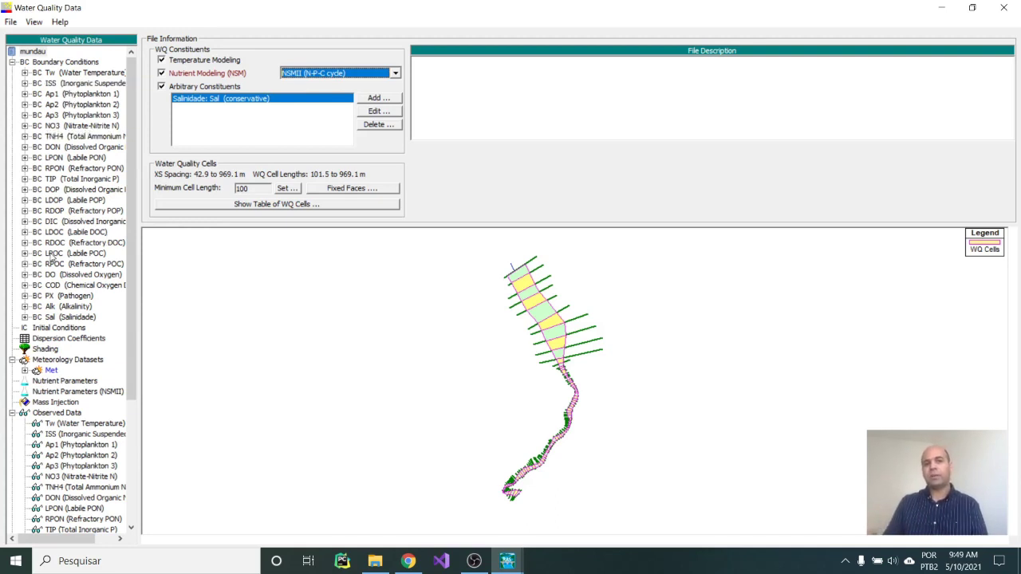
pyautogui.click(352, 74)
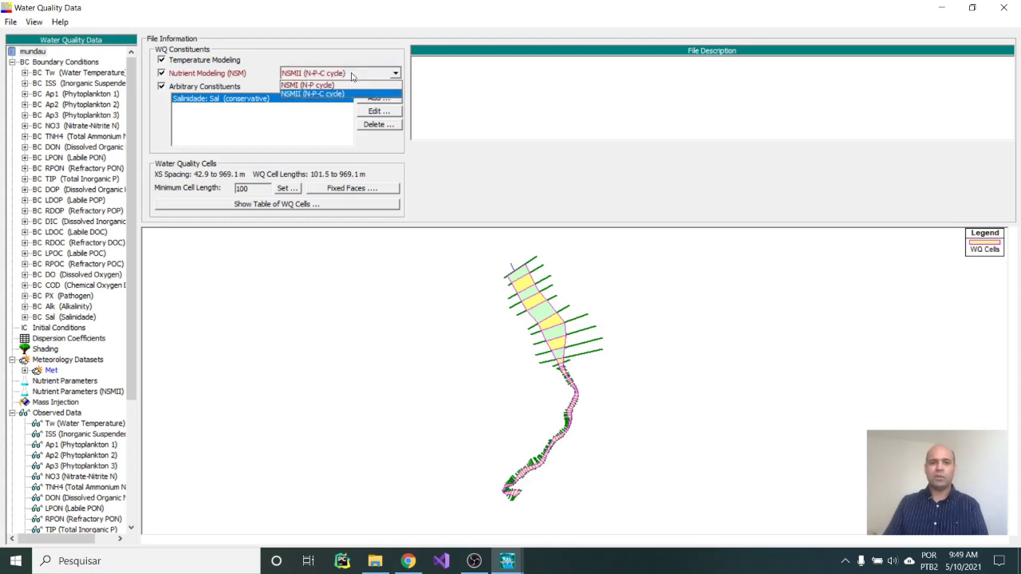
pyautogui.click(327, 86)
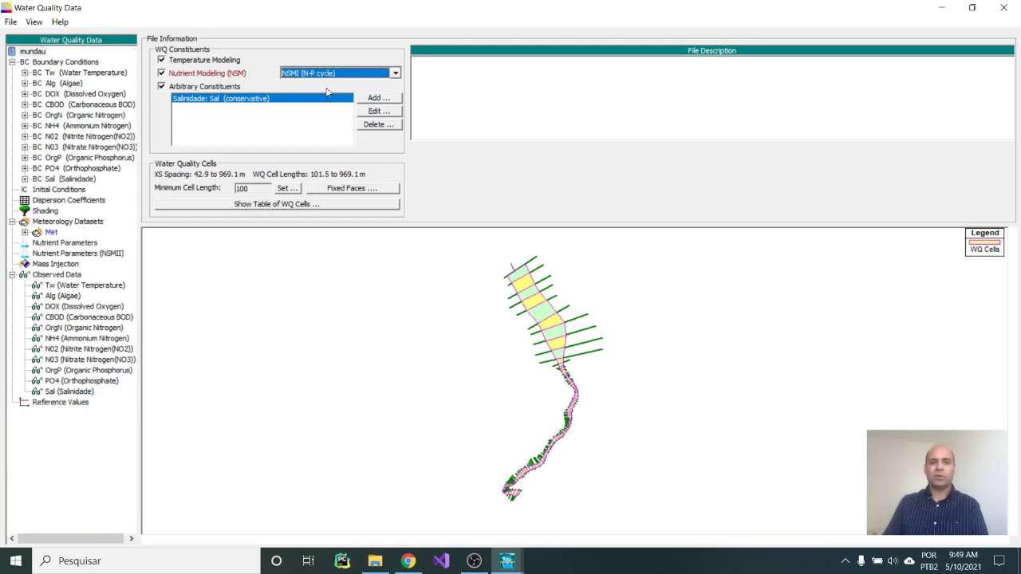
# Review the boundary conditions of each nutrient constituent, from algae and dissolved oxygen through orthophosphate
pyautogui.click(70, 84)
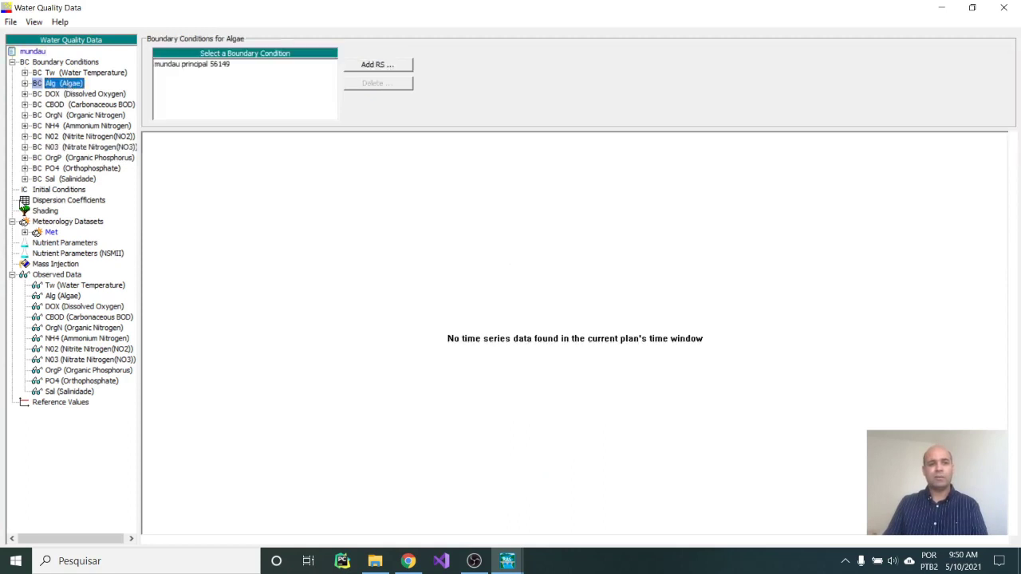
pyautogui.click(94, 95)
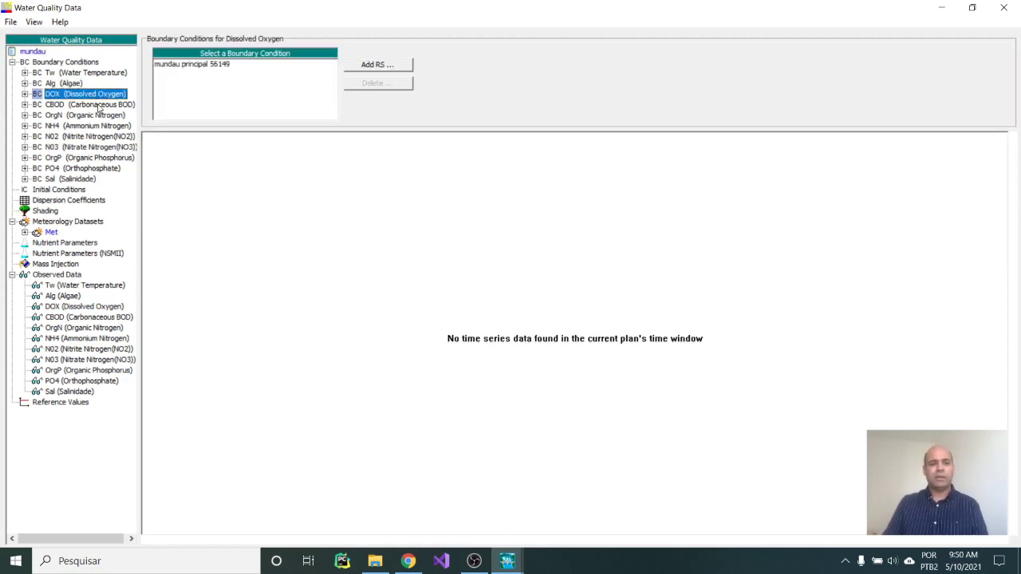
pyautogui.click(112, 105)
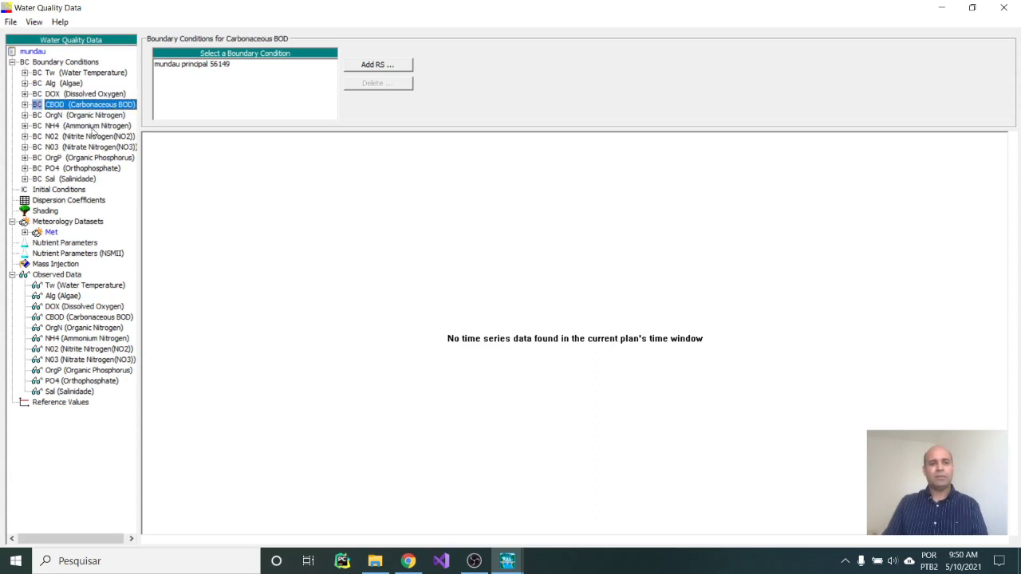
pyautogui.click(83, 117)
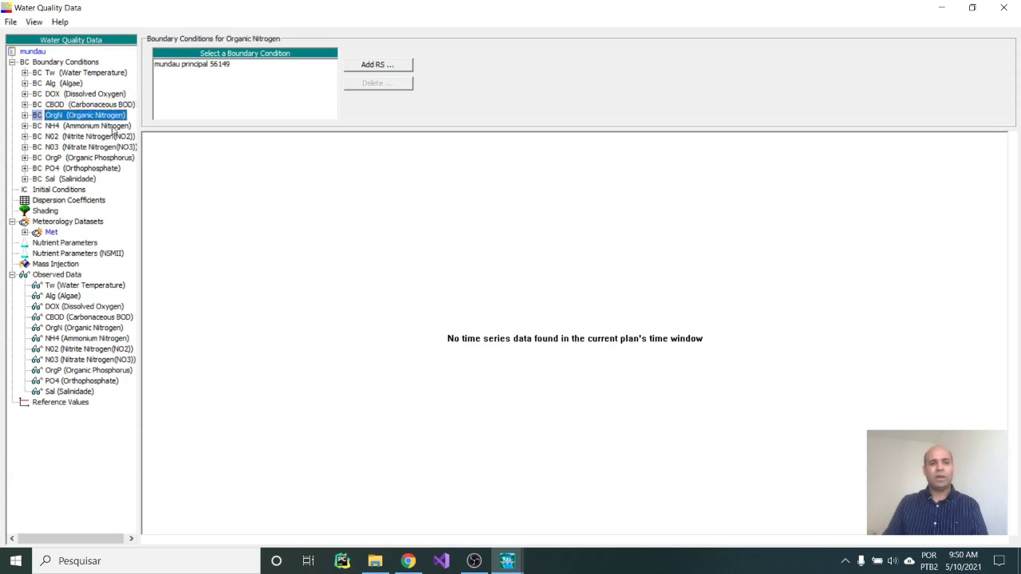
pyautogui.click(114, 126)
pyautogui.click(116, 138)
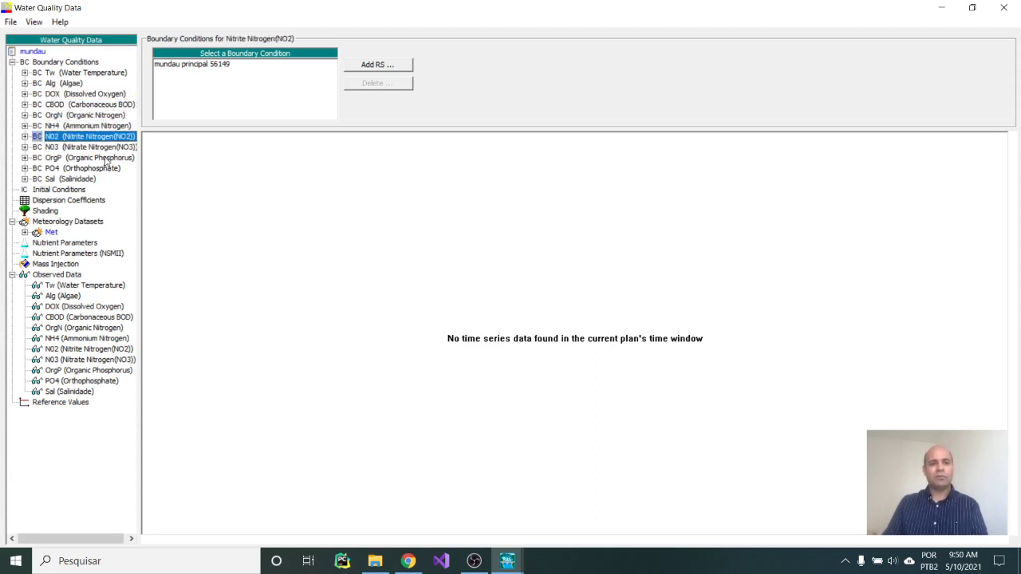
pyautogui.click(107, 149)
pyautogui.click(100, 159)
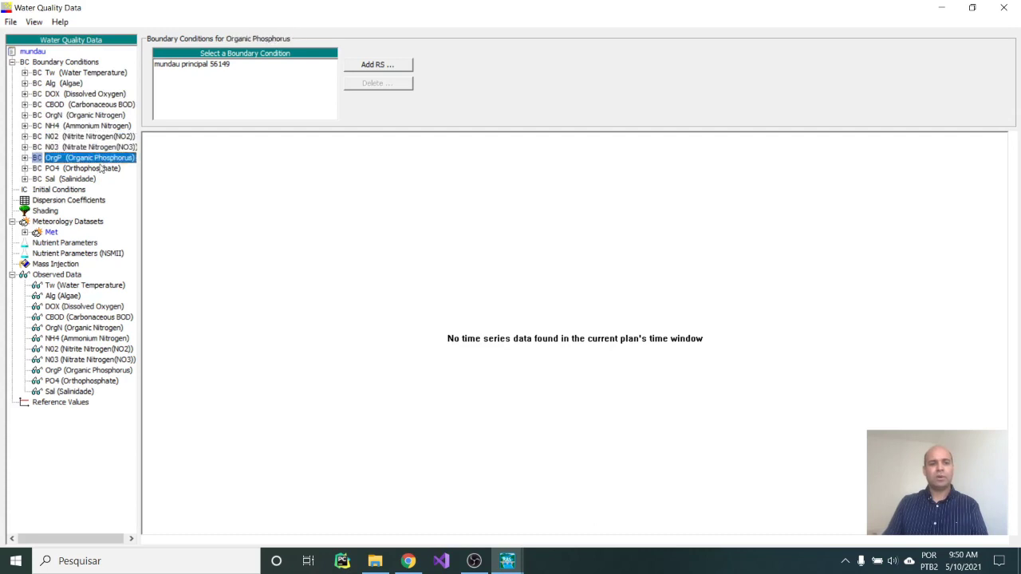
pyautogui.click(96, 170)
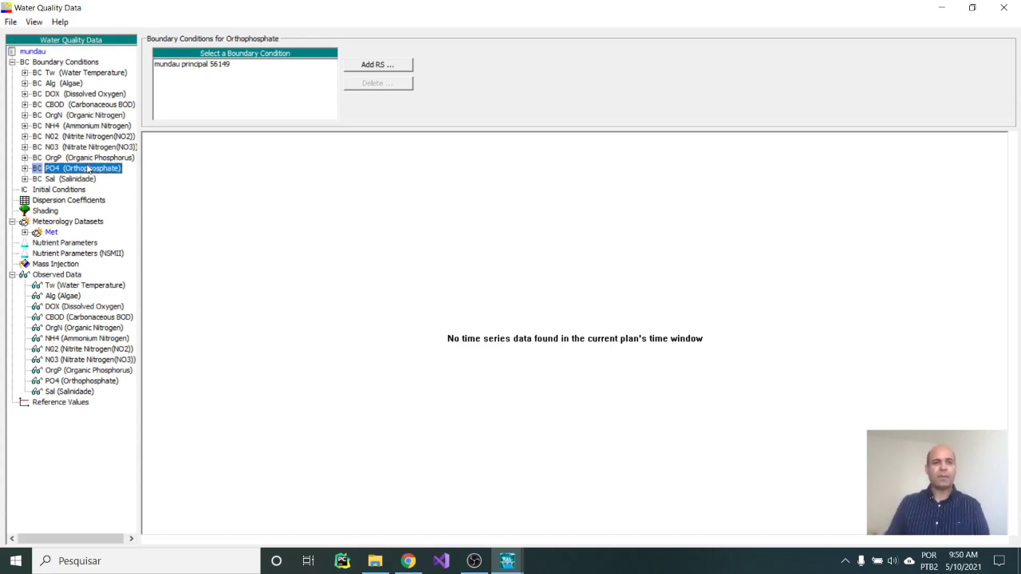
# Set the algae boundary condition at mundau principal 56149 to a constant value of 0 mg/l
pyautogui.click(25, 84)
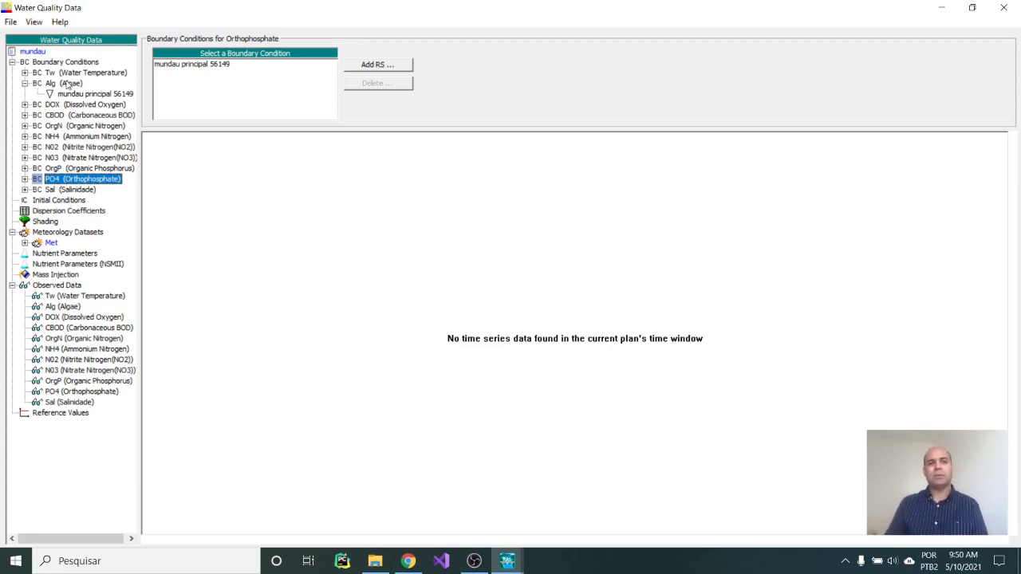
pyautogui.click(60, 84)
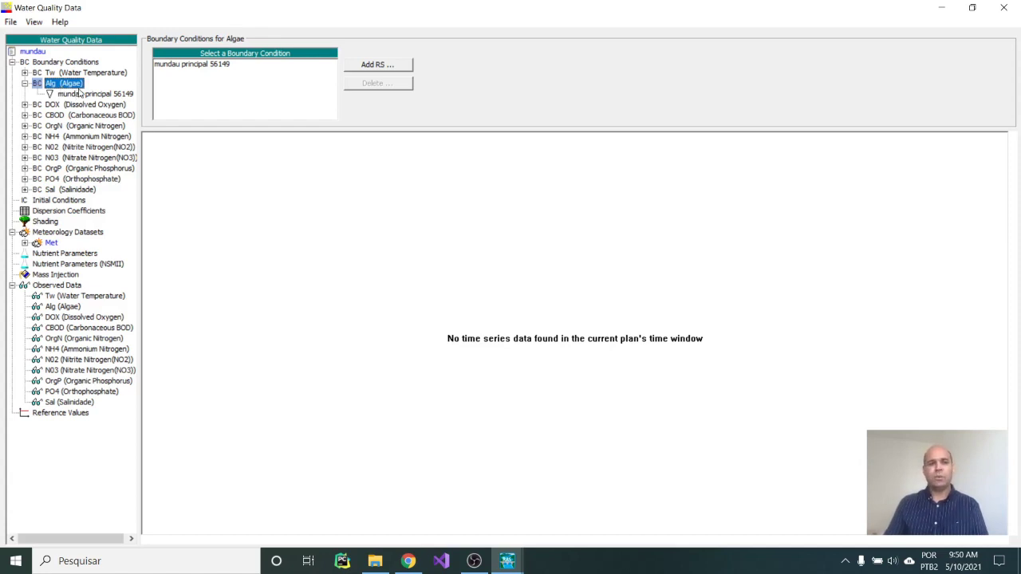
pyautogui.click(79, 95)
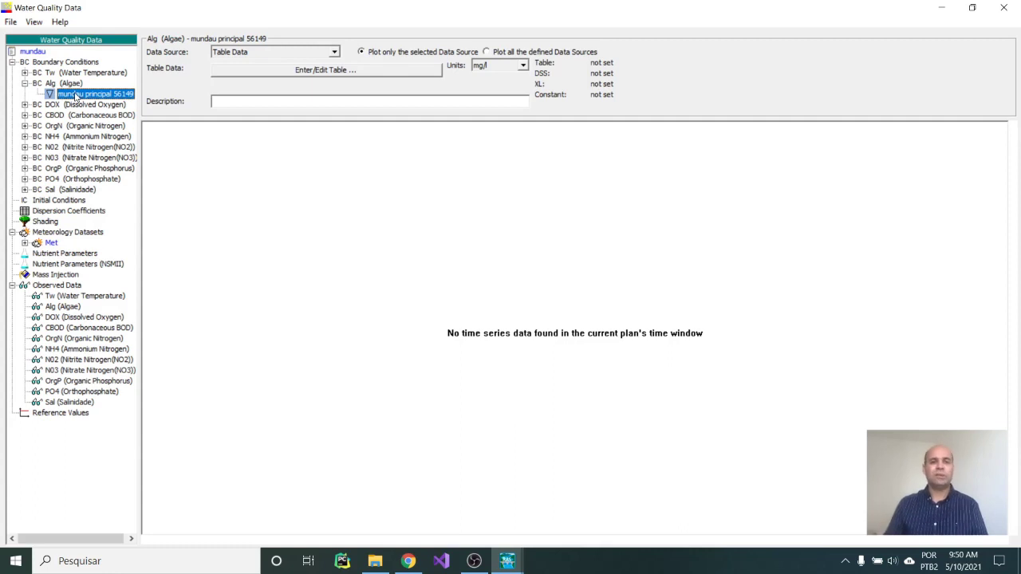
pyautogui.click(25, 105)
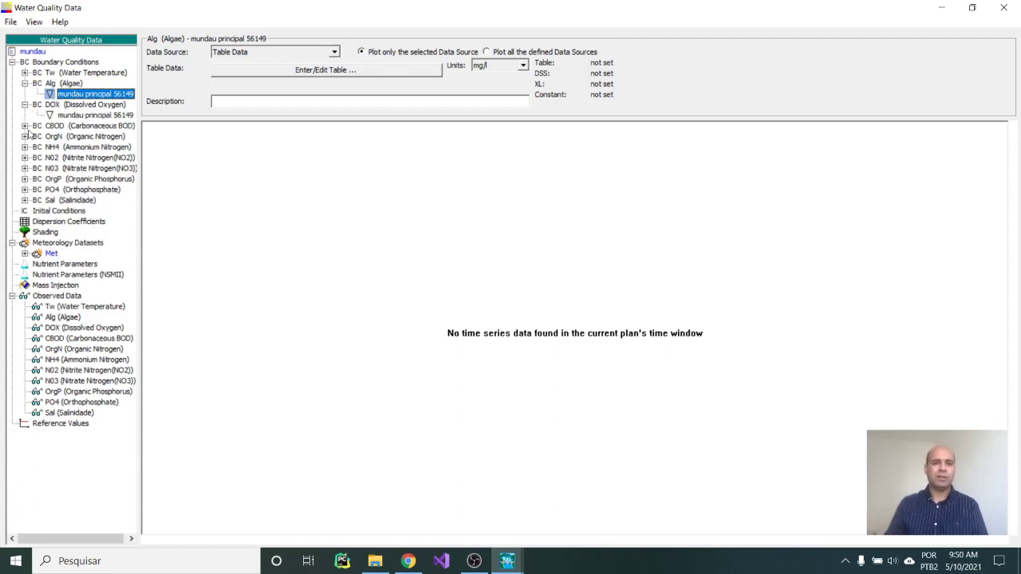
pyautogui.click(26, 127)
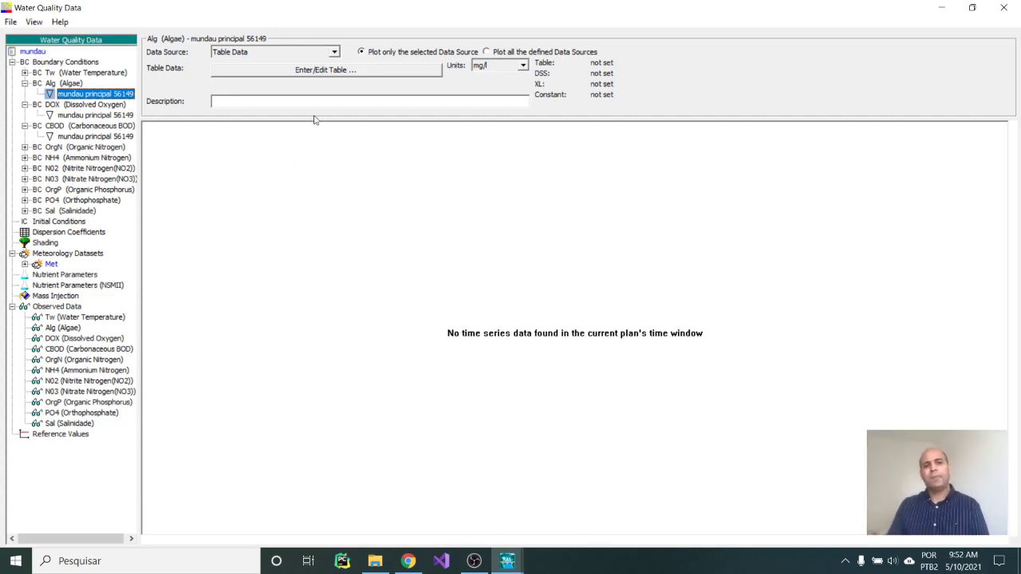
pyautogui.click(334, 52)
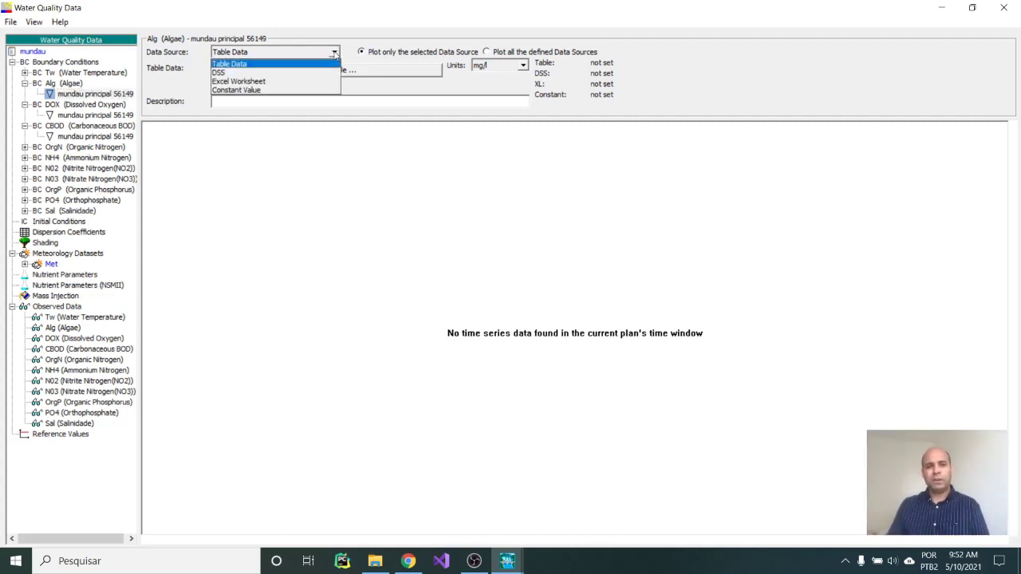
pyautogui.click(266, 90)
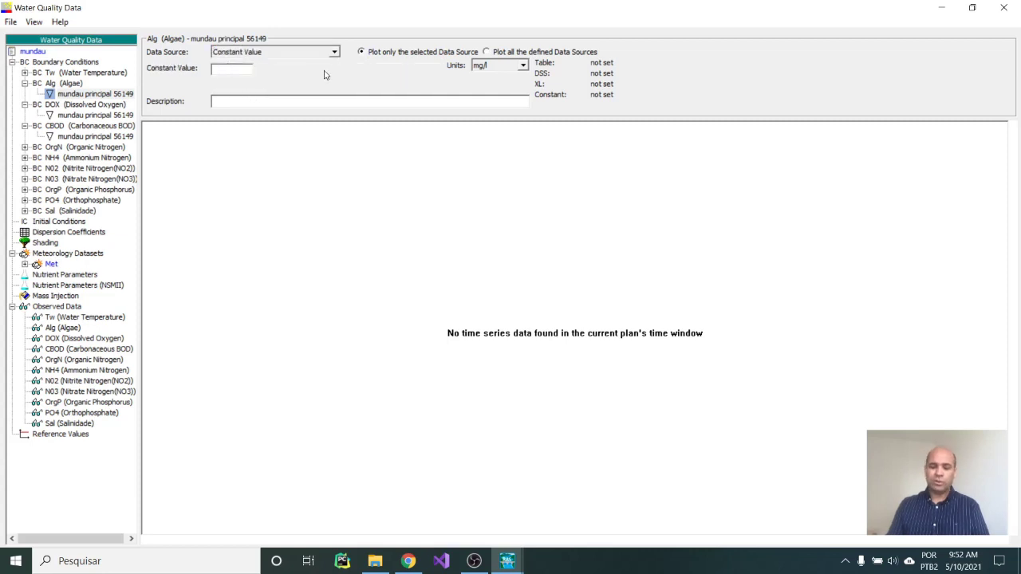
pyautogui.write('0')
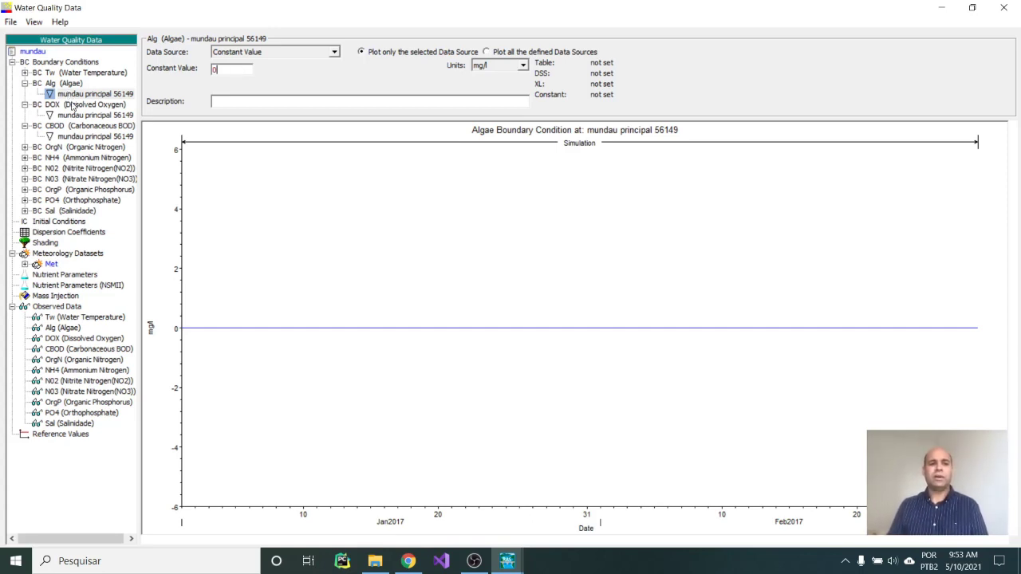
# Set the dissolved oxygen boundary condition at mundau principal 56149 to a constant value of 9 mg/l
pyautogui.click(25, 105)
pyautogui.click(59, 105)
pyautogui.click(24, 83)
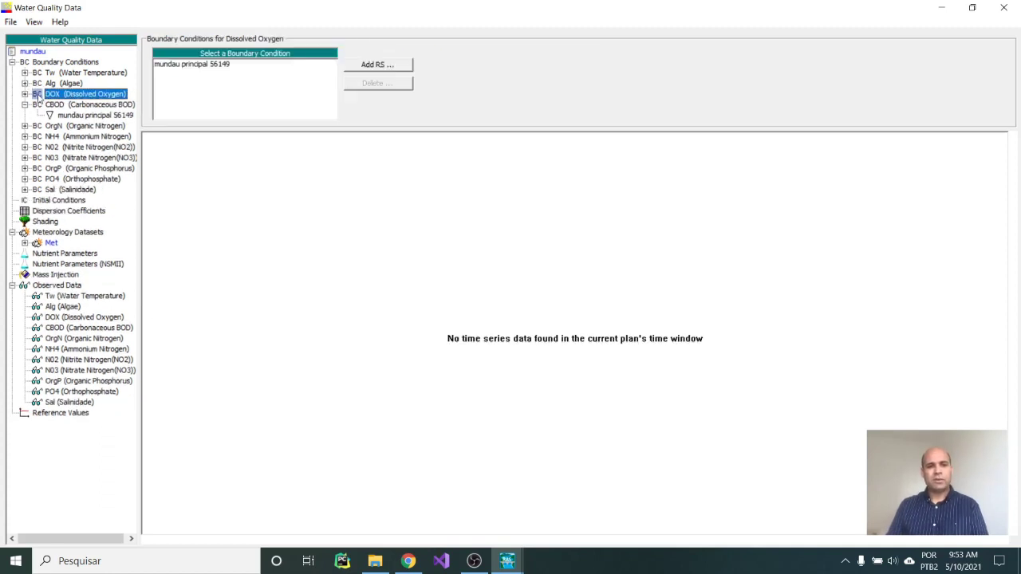
pyautogui.click(24, 104)
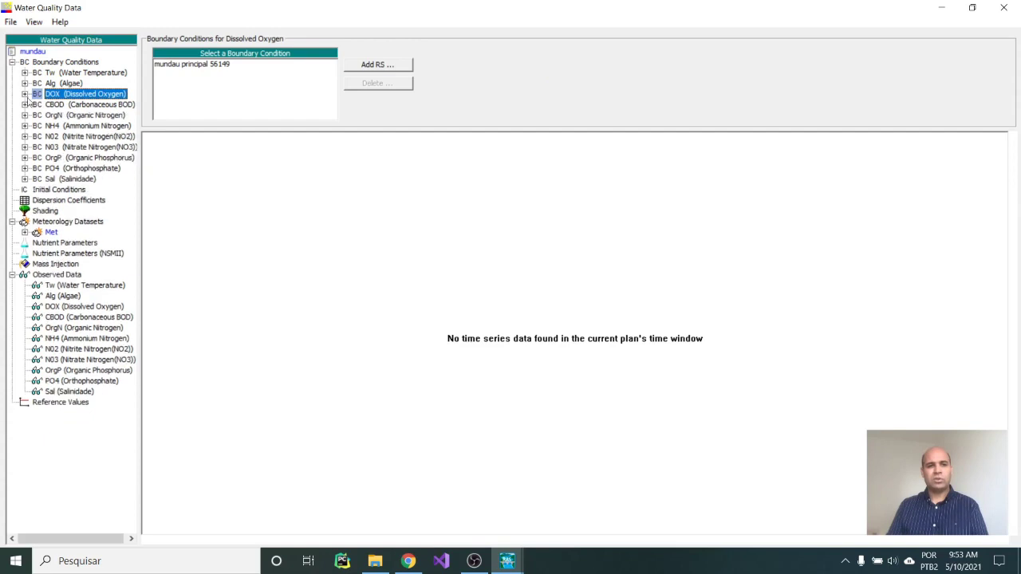
pyautogui.click(24, 94)
pyautogui.click(90, 106)
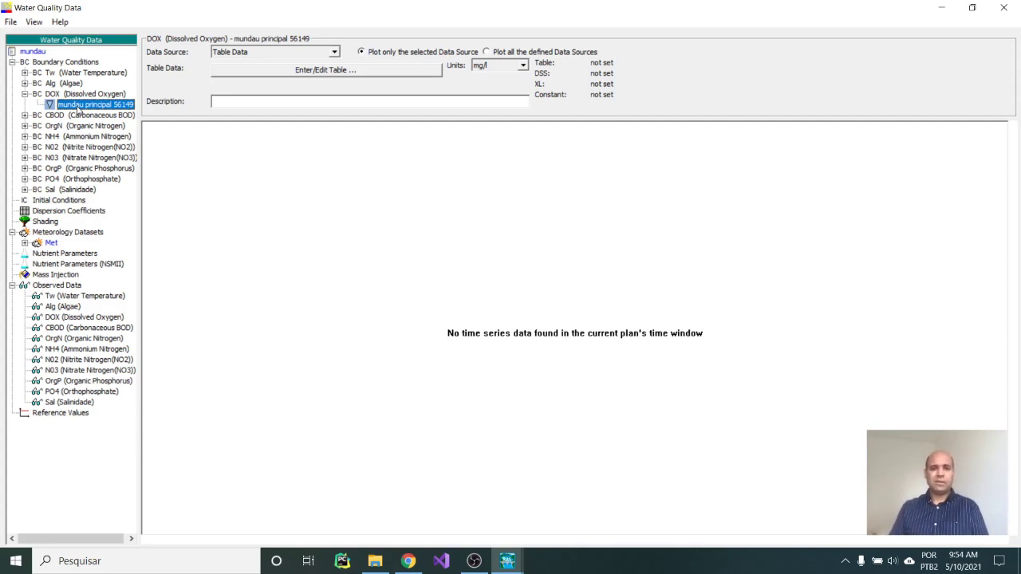
pyautogui.click(336, 52)
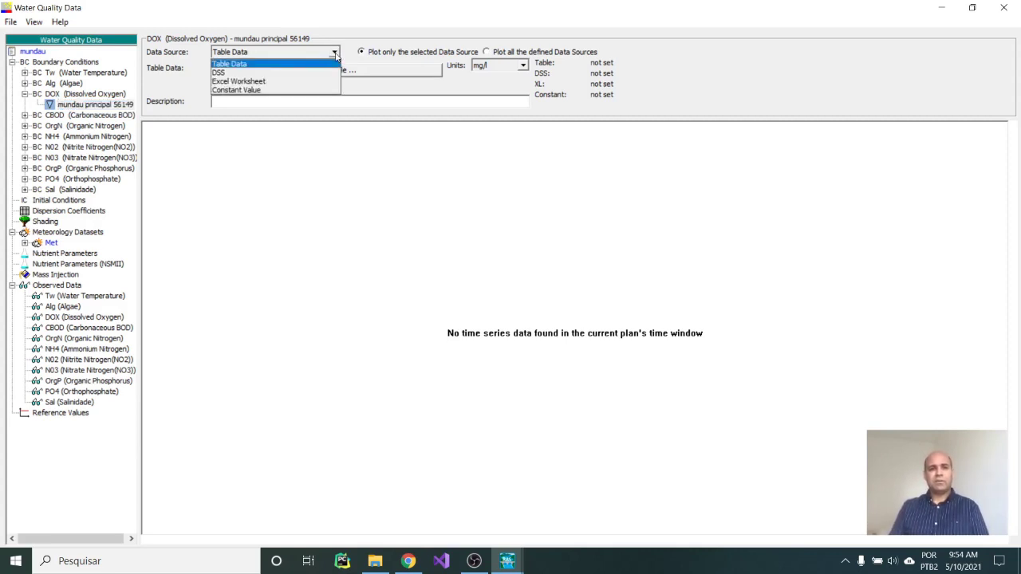
pyautogui.click(275, 90)
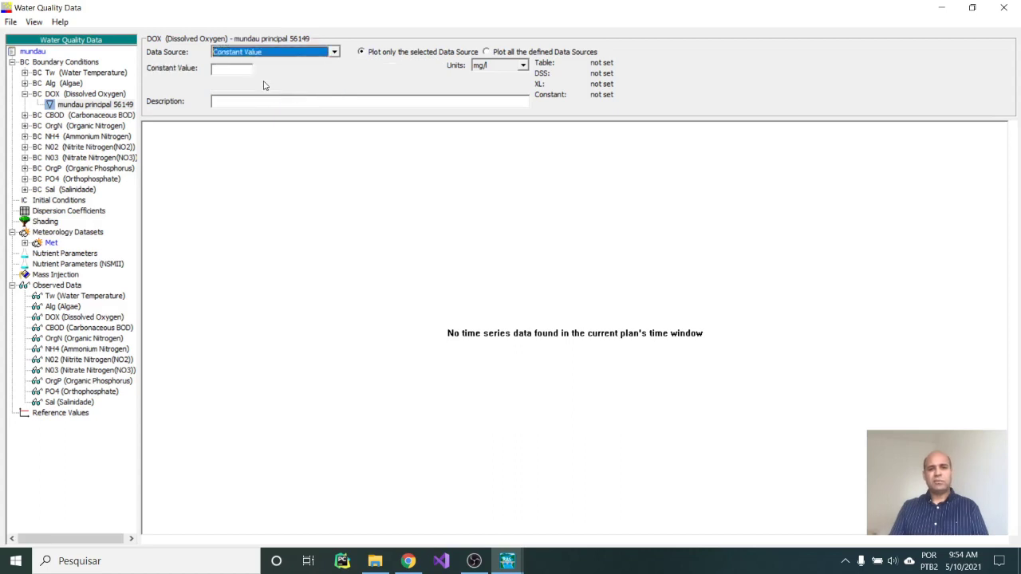
pyautogui.click(240, 69)
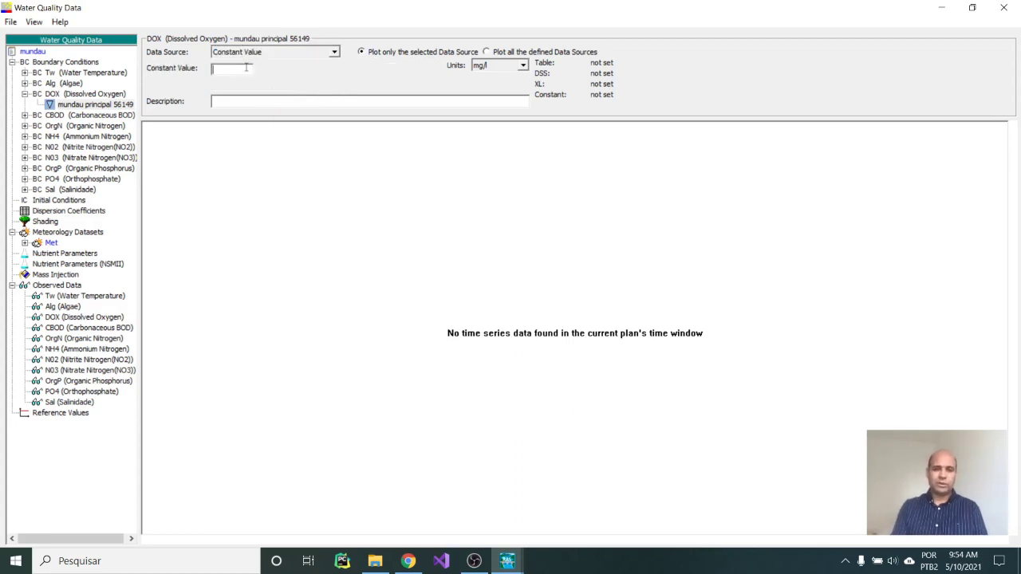
pyautogui.write('9')
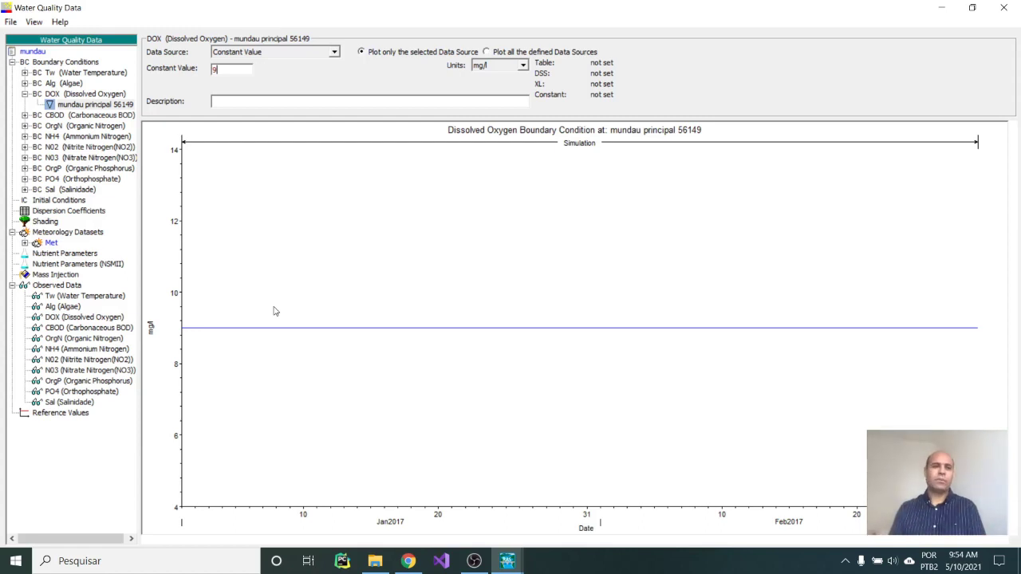
# Add a dissolved oxygen boundary condition at river station 217 of the mundau principal reach and open its data settings
pyautogui.click(83, 94)
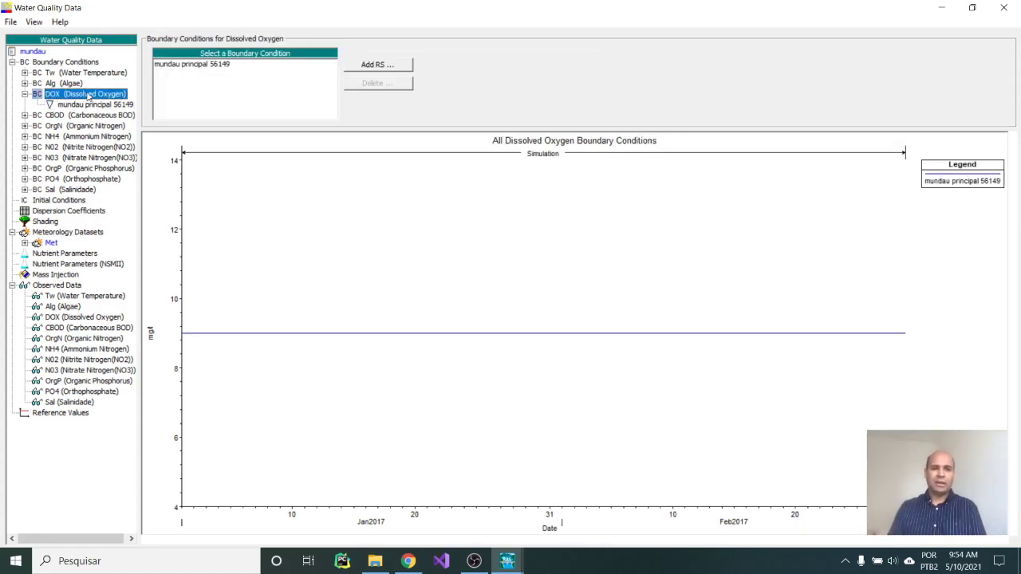
pyautogui.click(387, 67)
pyautogui.click(604, 308)
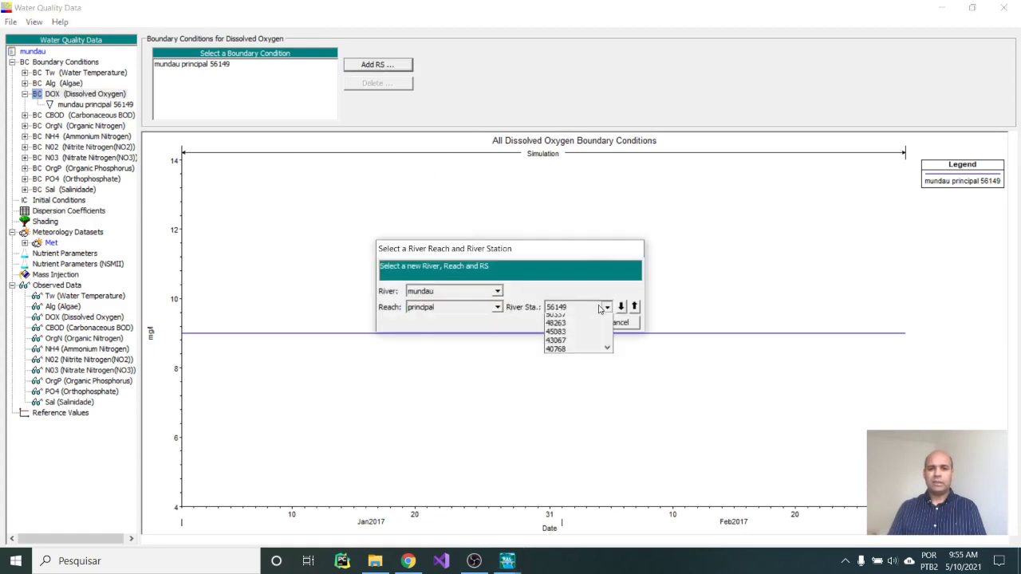
pyautogui.moveTo(611, 336); pyautogui.dragTo(611, 382)
pyautogui.click(572, 380)
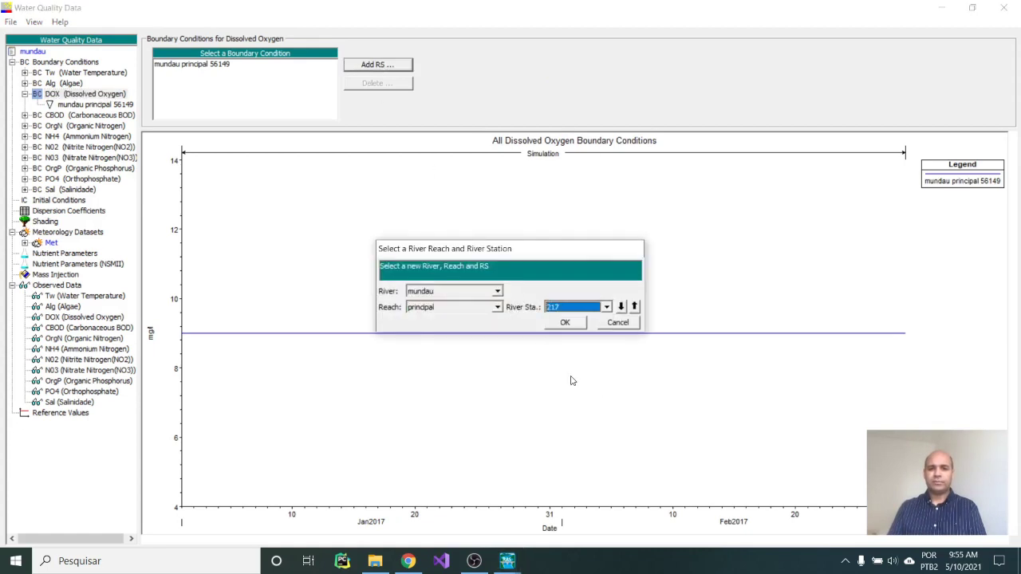
pyautogui.click(564, 323)
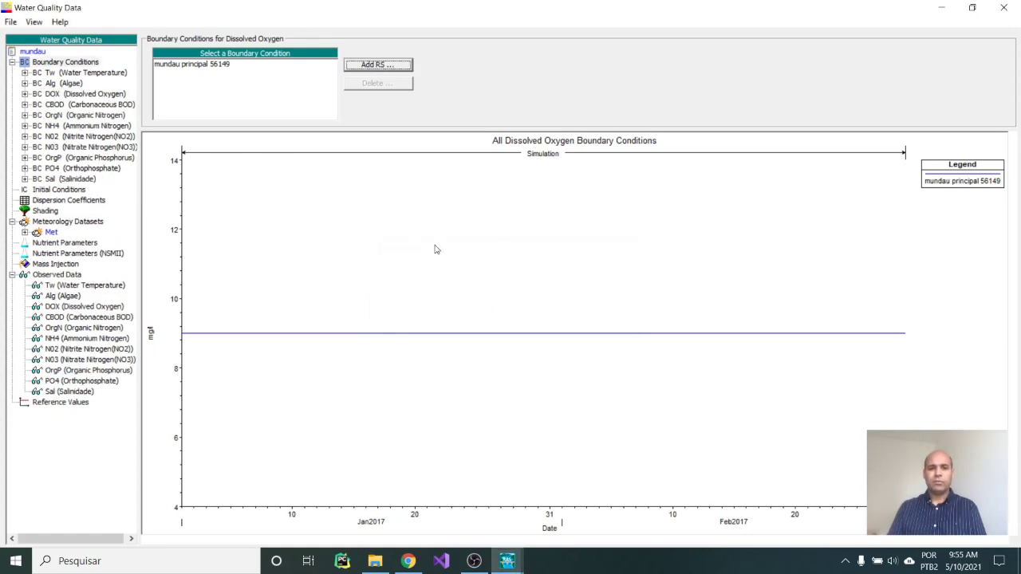
pyautogui.click(24, 94)
pyautogui.click(86, 116)
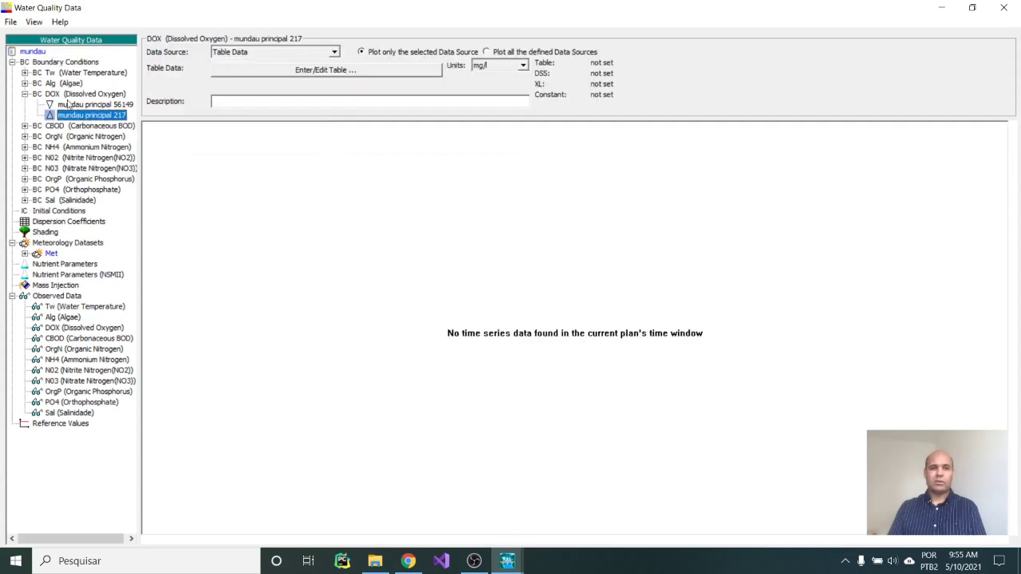
# Set the dissolved oxygen boundary condition at mundau principal 217 to a constant value of 9 mg/l
pyautogui.click(323, 52)
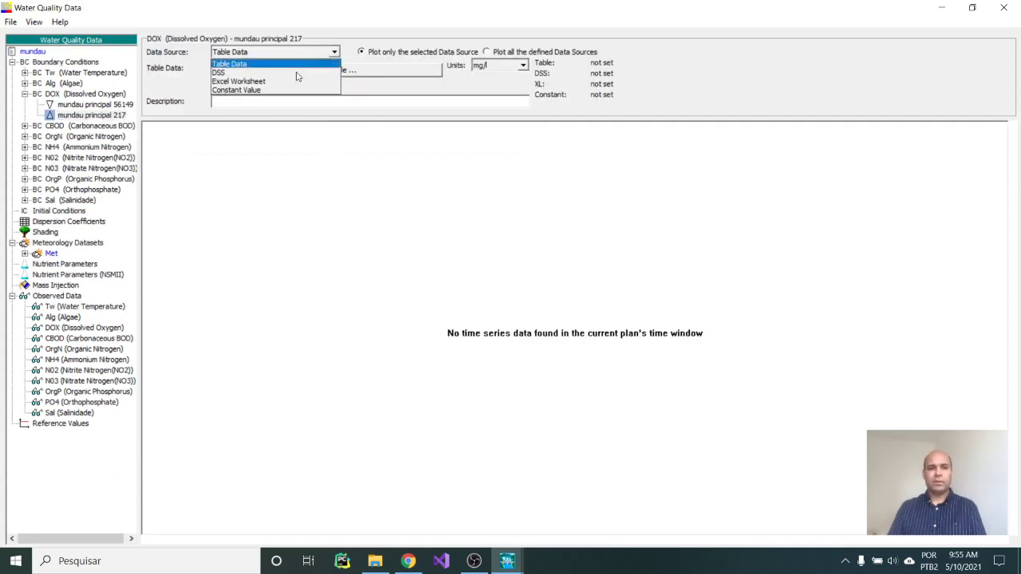
pyautogui.click(249, 90)
pyautogui.click(243, 68)
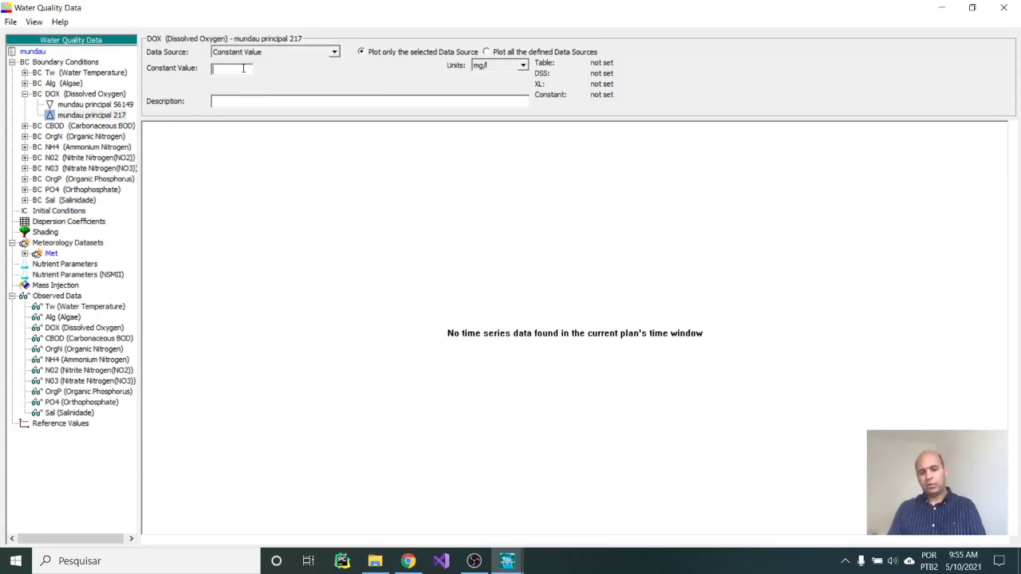
pyautogui.write('9')
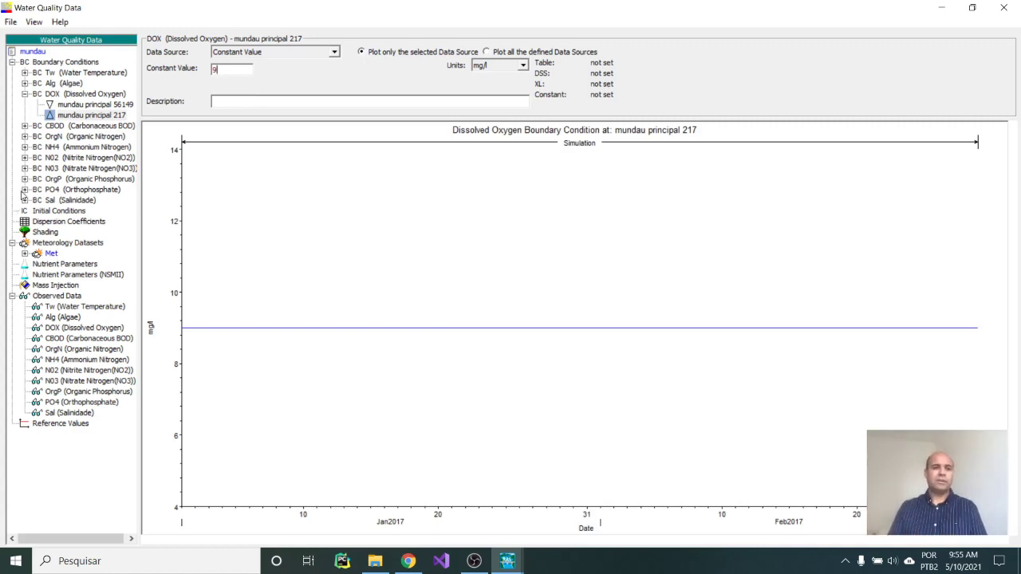
# Add a carbonaceous BOD boundary condition at river station 217 of the mundau principal reach
pyautogui.click(24, 126)
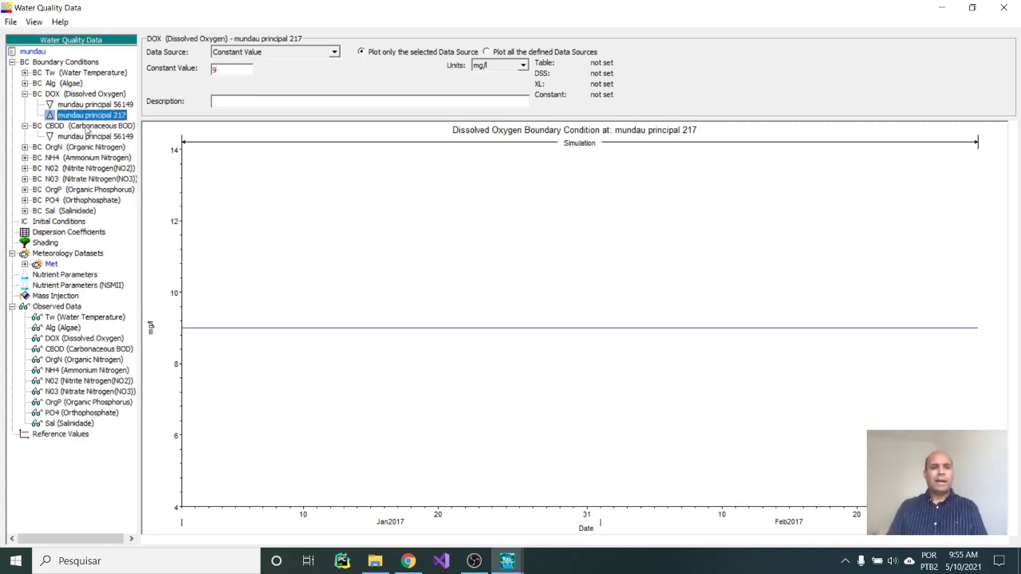
pyautogui.click(83, 126)
pyautogui.click(25, 94)
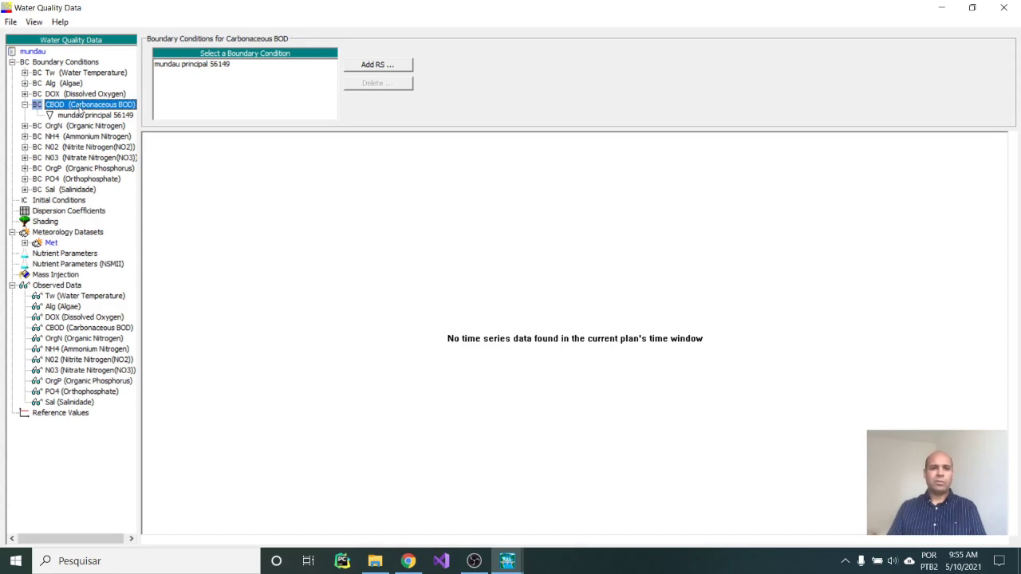
pyautogui.click(377, 64)
pyautogui.click(607, 307)
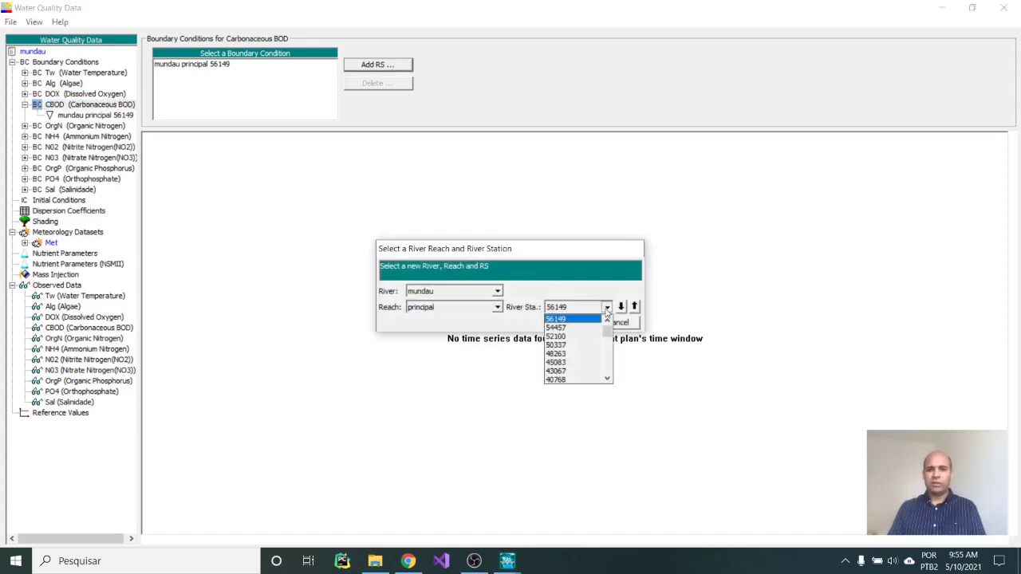
pyautogui.moveTo(608, 329); pyautogui.dragTo(608, 373)
pyautogui.click(571, 380)
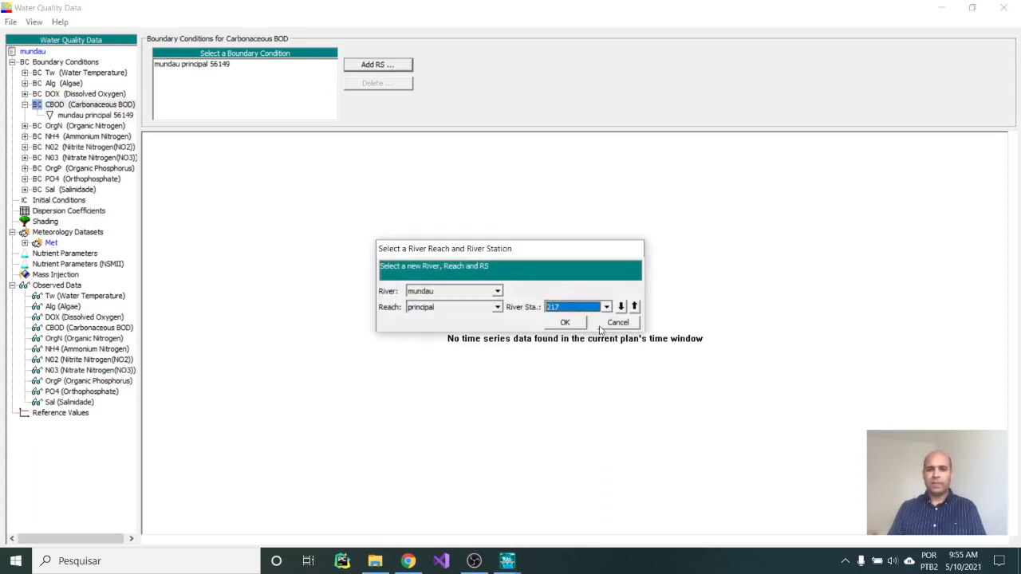
pyautogui.click(568, 324)
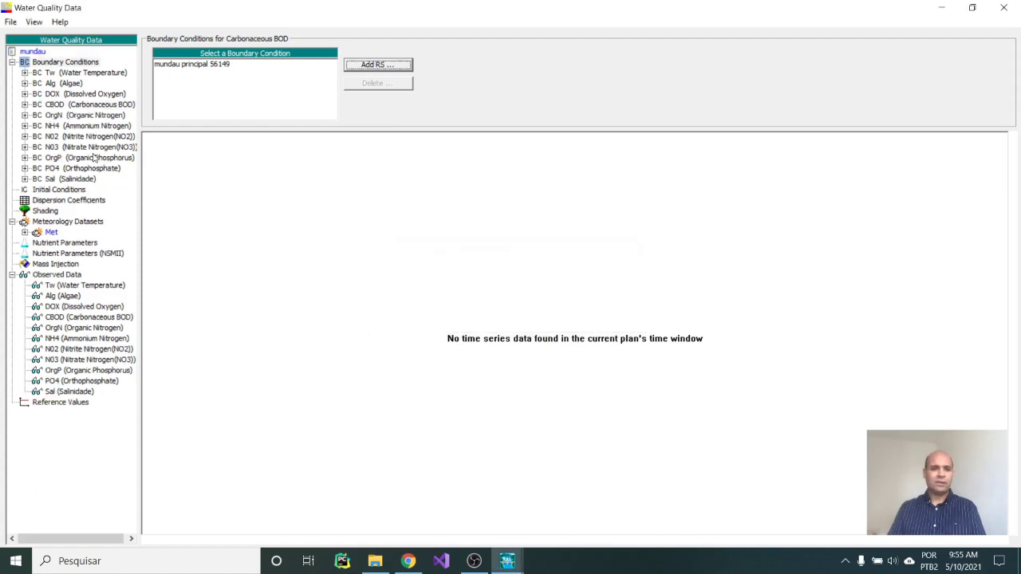
# Switch the data source of the carbonaceous BOD boundary condition at mundau principal 217 to Constant Value
pyautogui.click(25, 115)
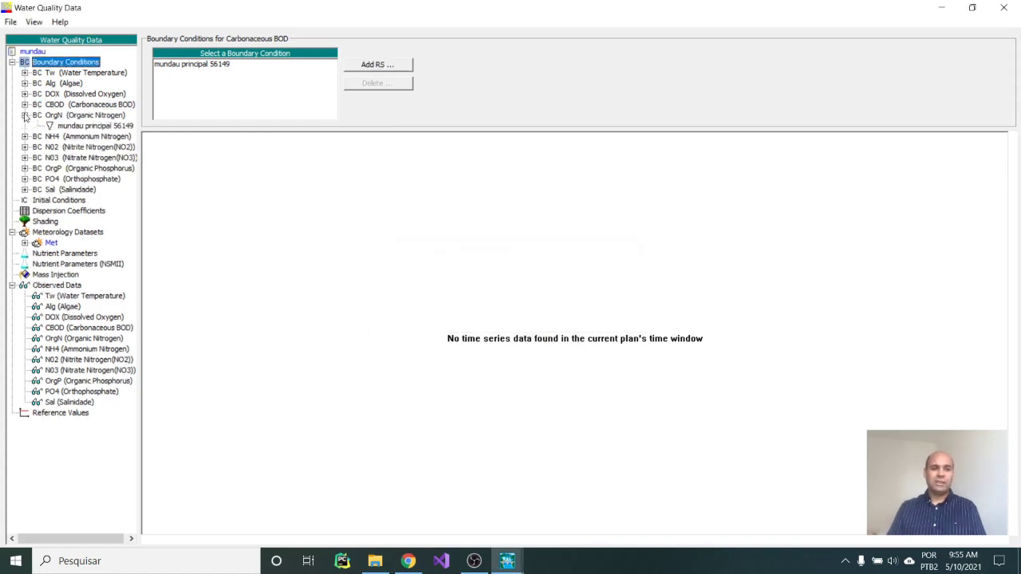
pyautogui.click(25, 116)
pyautogui.click(24, 105)
pyautogui.click(80, 125)
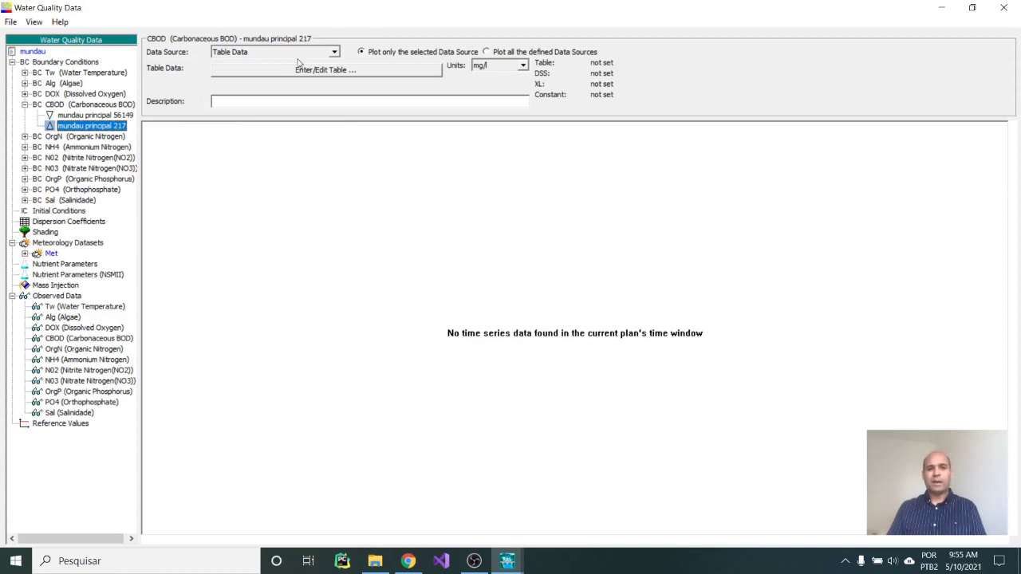
pyautogui.click(334, 53)
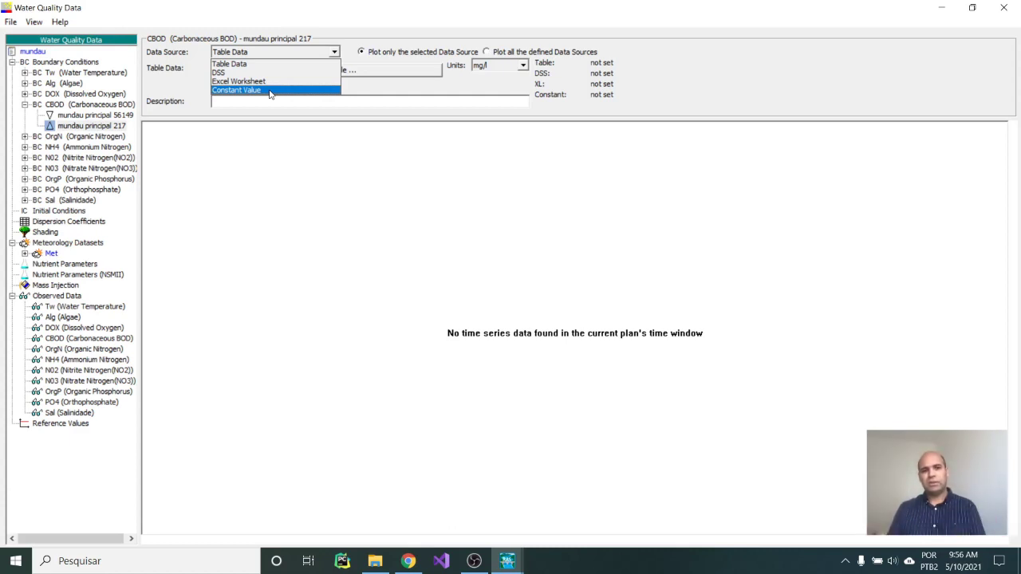
pyautogui.click(270, 92)
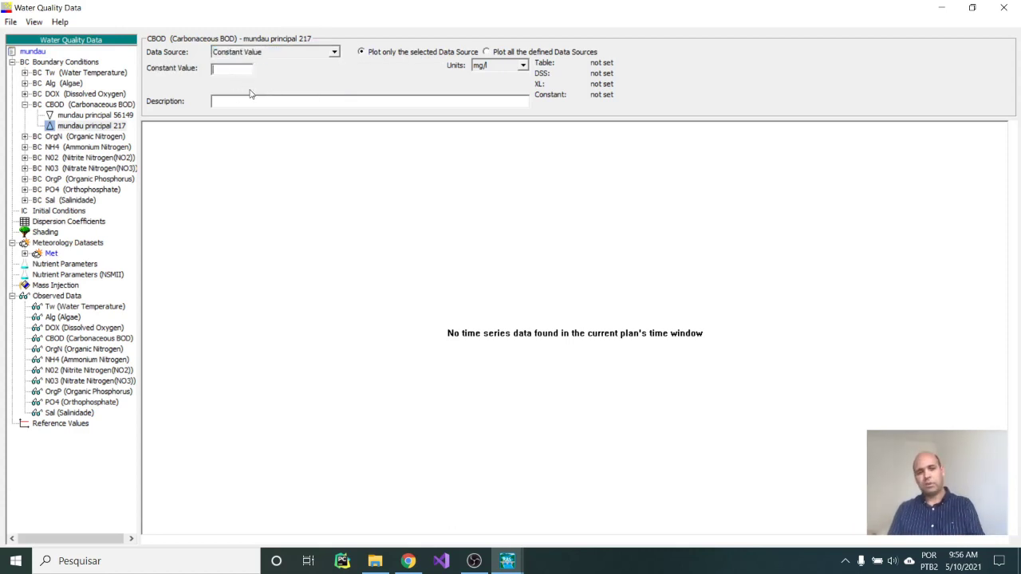
# Set the carbonaceous BOD boundary condition at mundau principal 56149 to a constant value of 10 mg/l
pyautogui.click(85, 116)
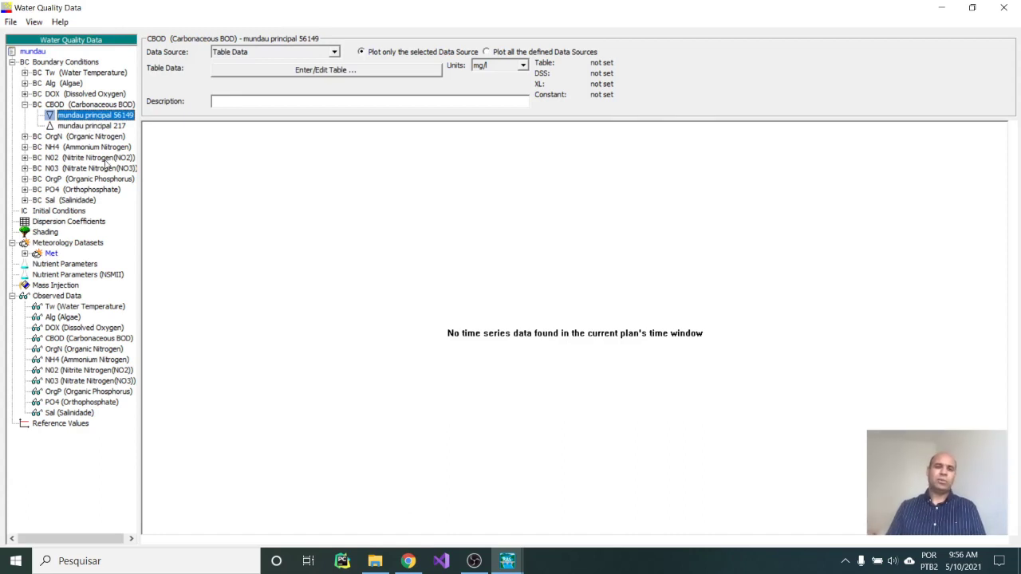
pyautogui.click(335, 52)
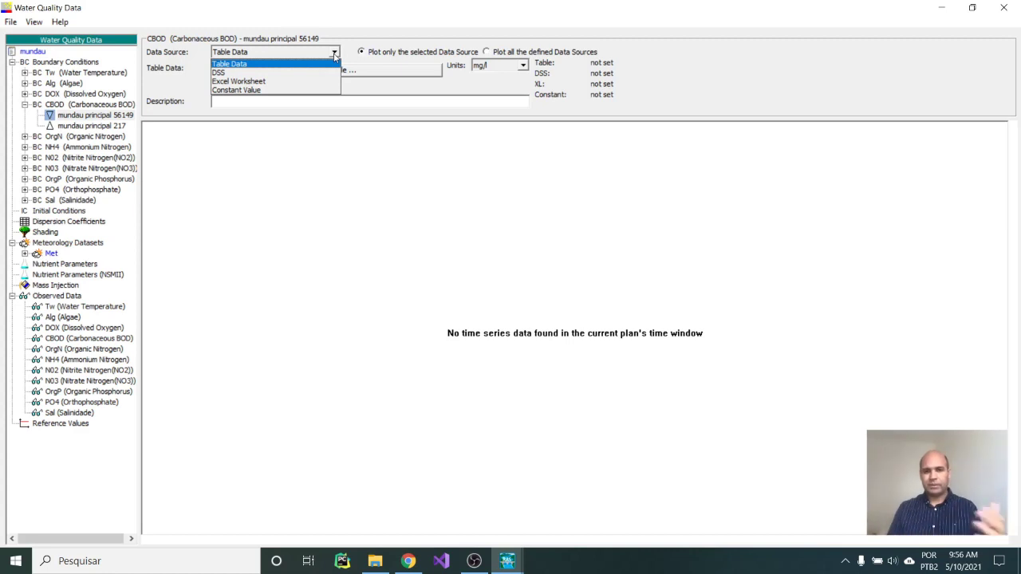
pyautogui.click(265, 90)
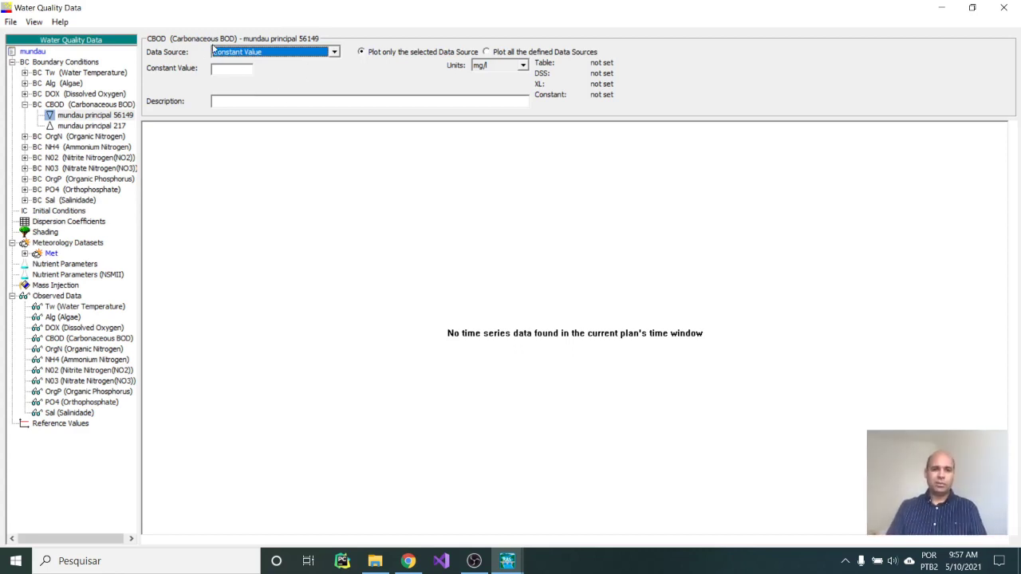
pyautogui.press('Tab')
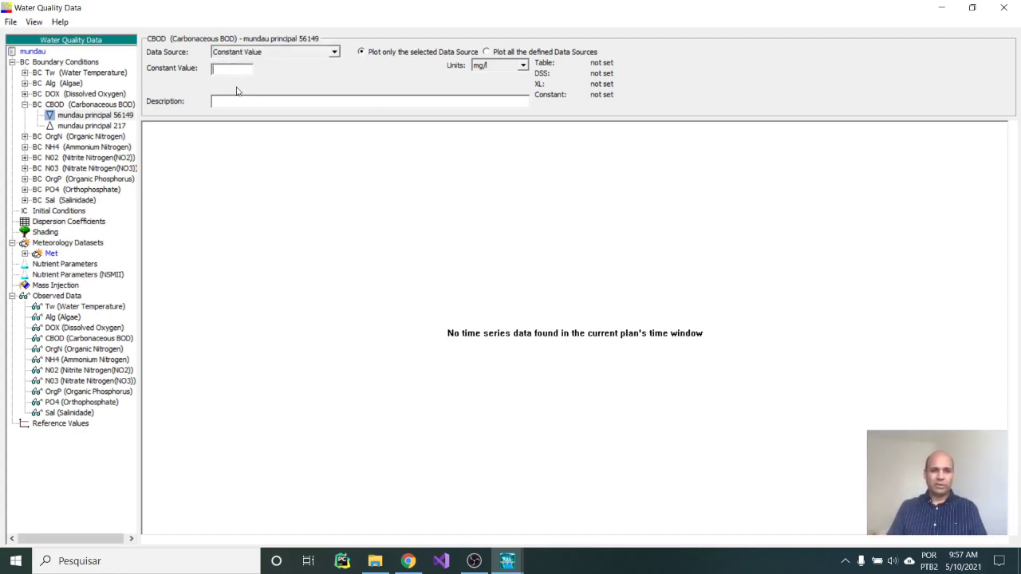
pyautogui.write('10')
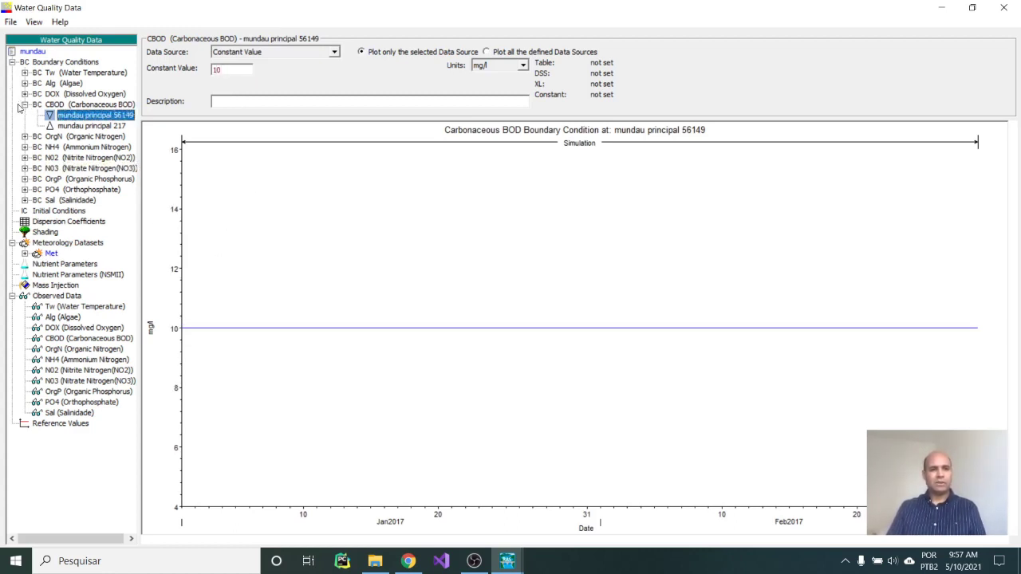
# Add an organic nitrogen boundary condition at river station 217 of the mundau principal reach
pyautogui.click(25, 104)
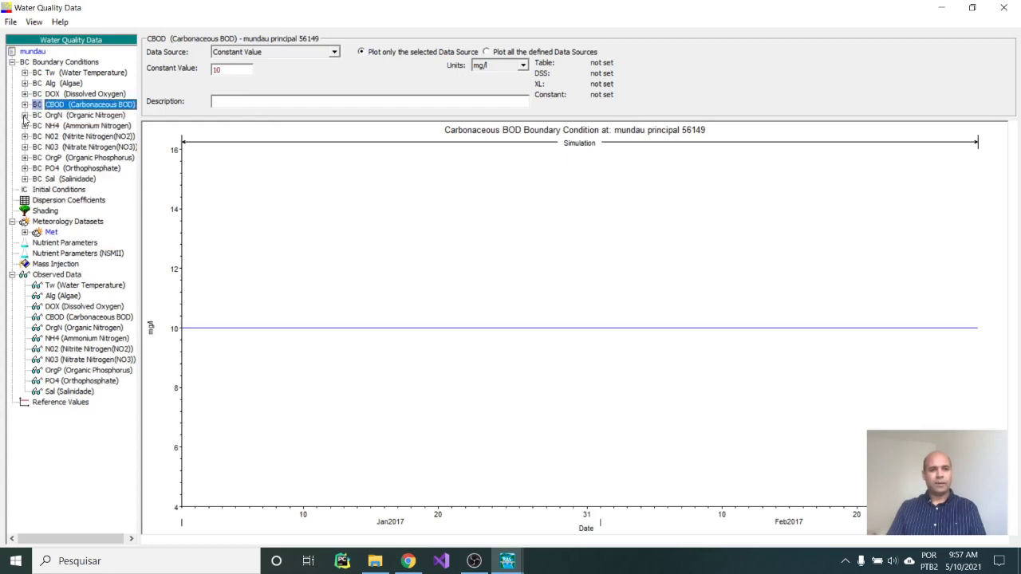
pyautogui.click(25, 116)
pyautogui.click(72, 117)
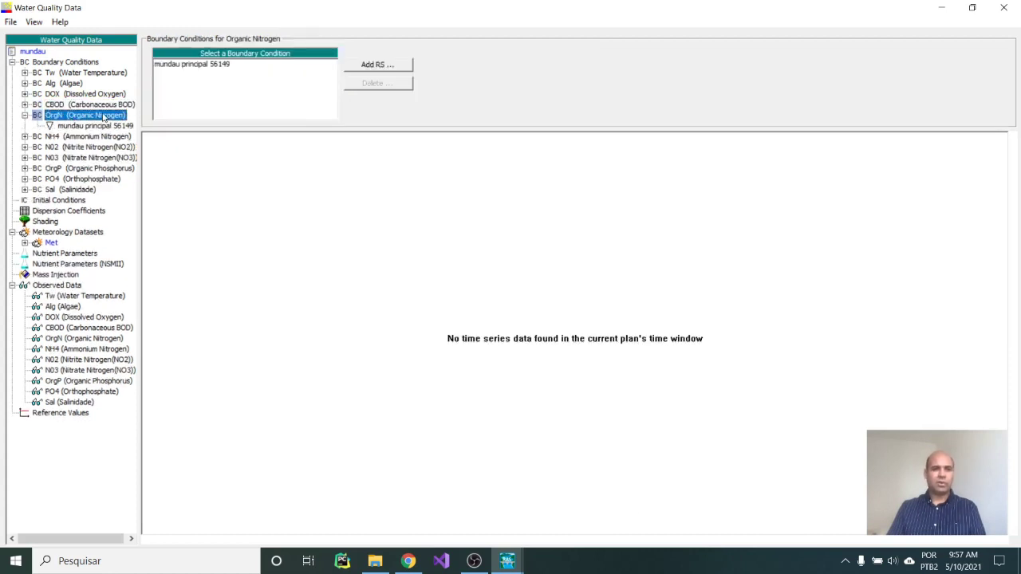
pyautogui.click(375, 64)
pyautogui.click(607, 306)
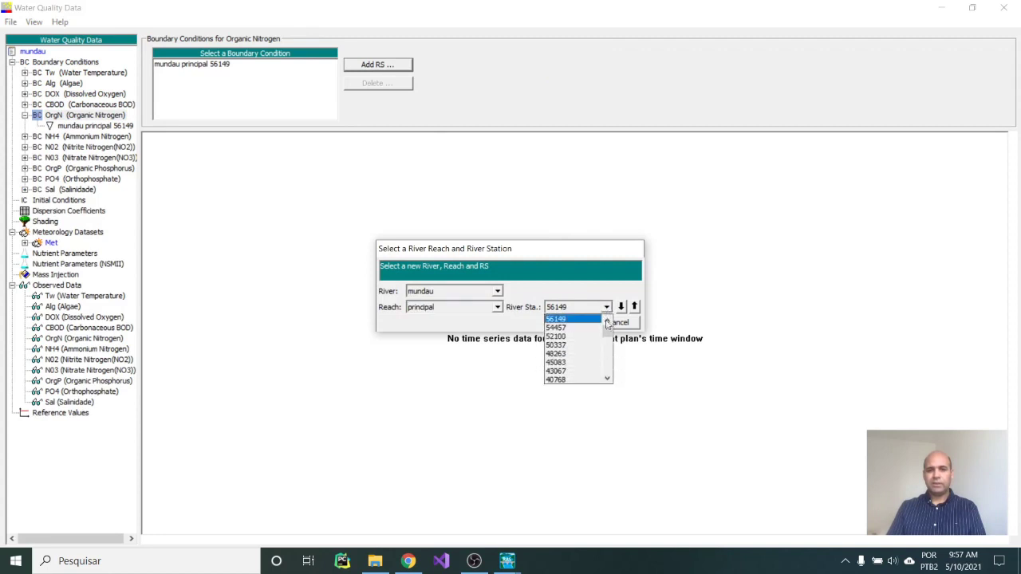
pyautogui.scroll(-5, 586, 385)
pyautogui.click(586, 382)
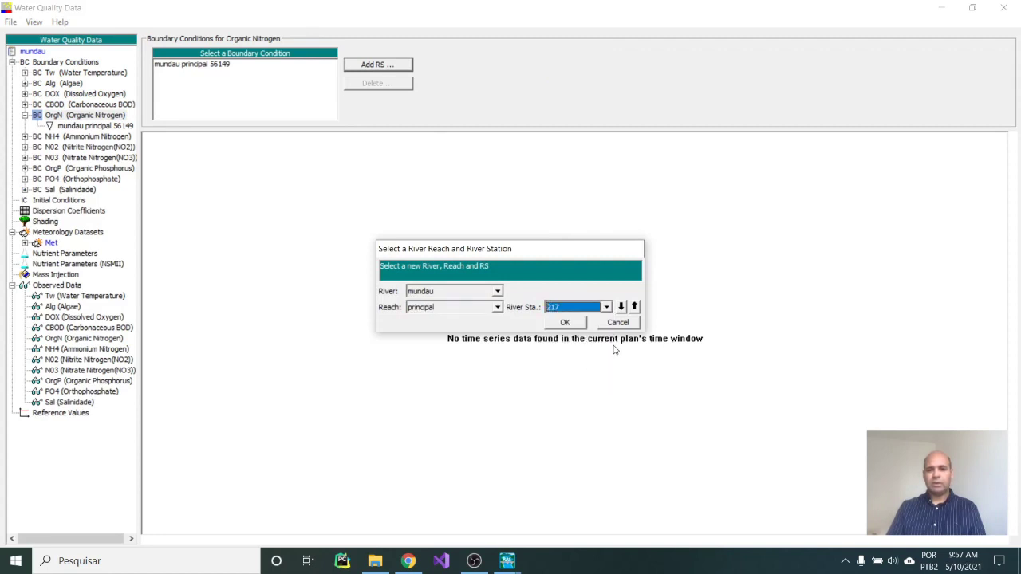
pyautogui.click(568, 322)
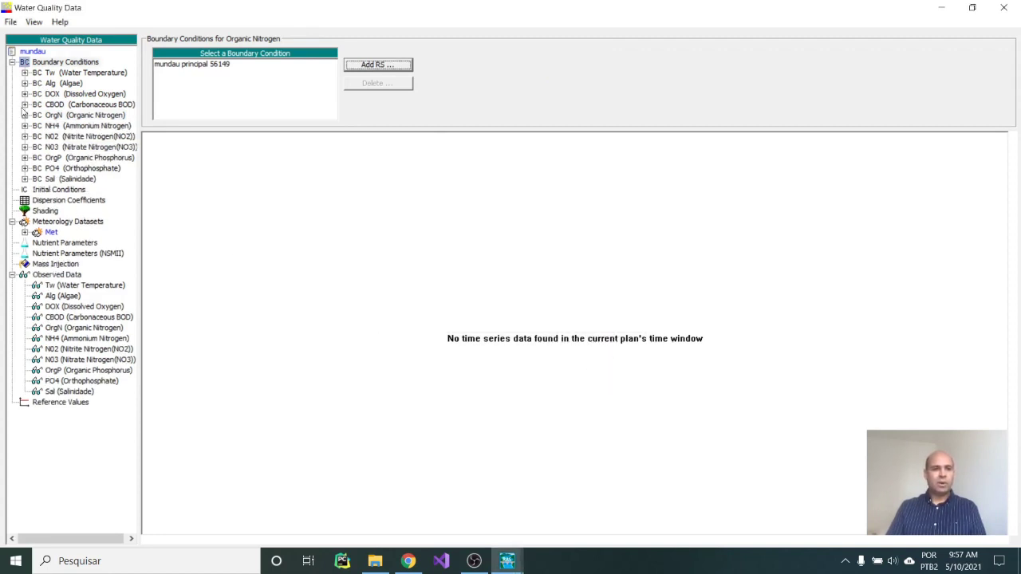
# Set the organic nitrogen boundary condition at mundau principal 217 to a constant value of 0 mg/l
pyautogui.click(25, 115)
pyautogui.click(79, 138)
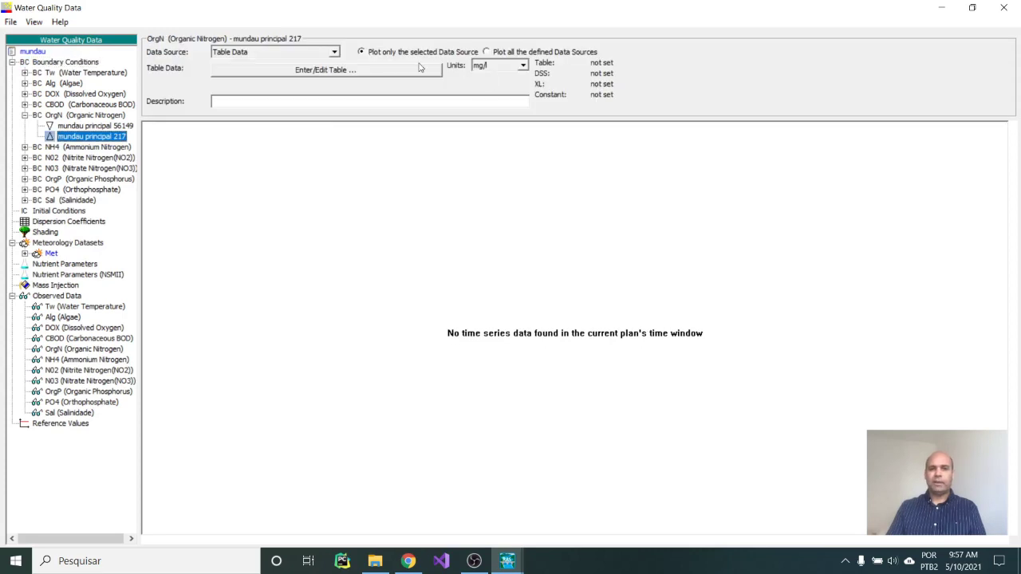
pyautogui.click(314, 55)
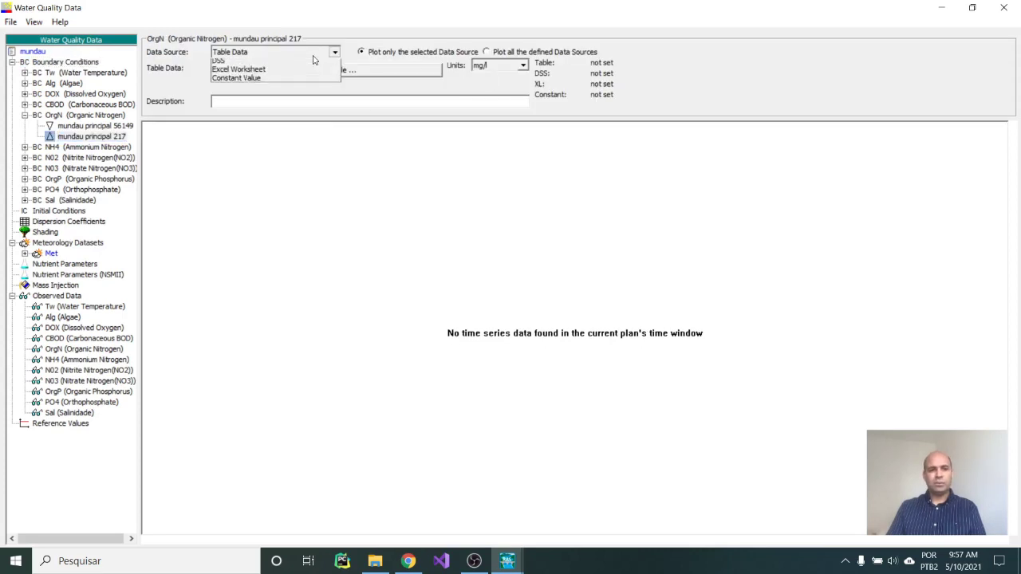
pyautogui.click(239, 79)
pyautogui.write('0')
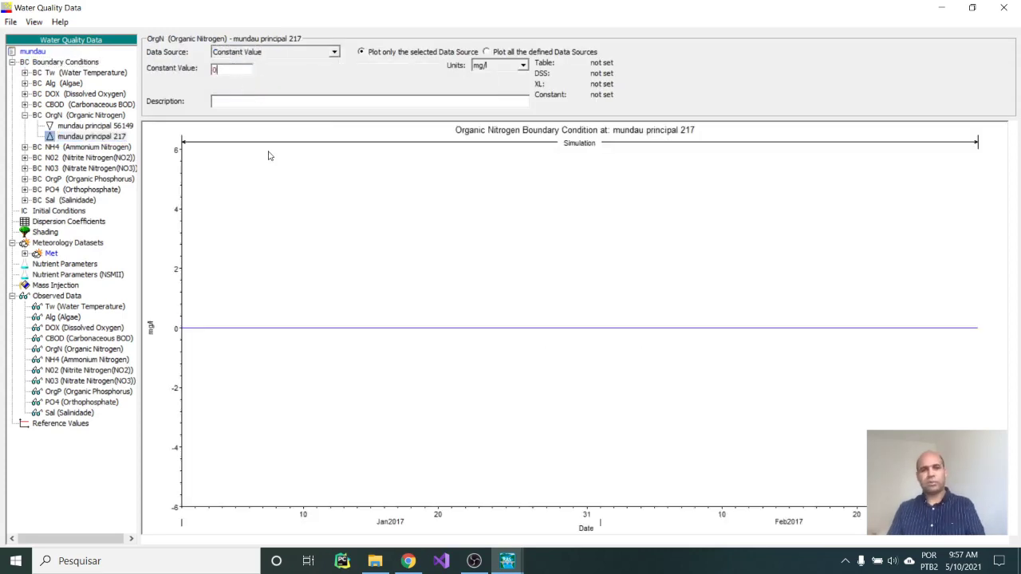
# Set the organic nitrogen boundary condition at mundau principal 56149 to a constant value of 1 mg/l
pyautogui.click(84, 126)
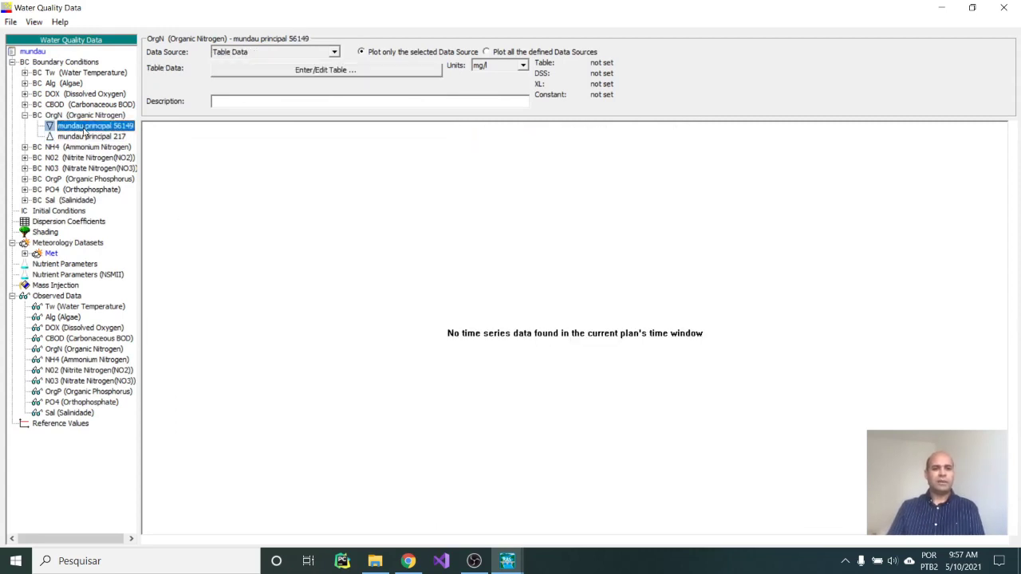
pyautogui.click(326, 53)
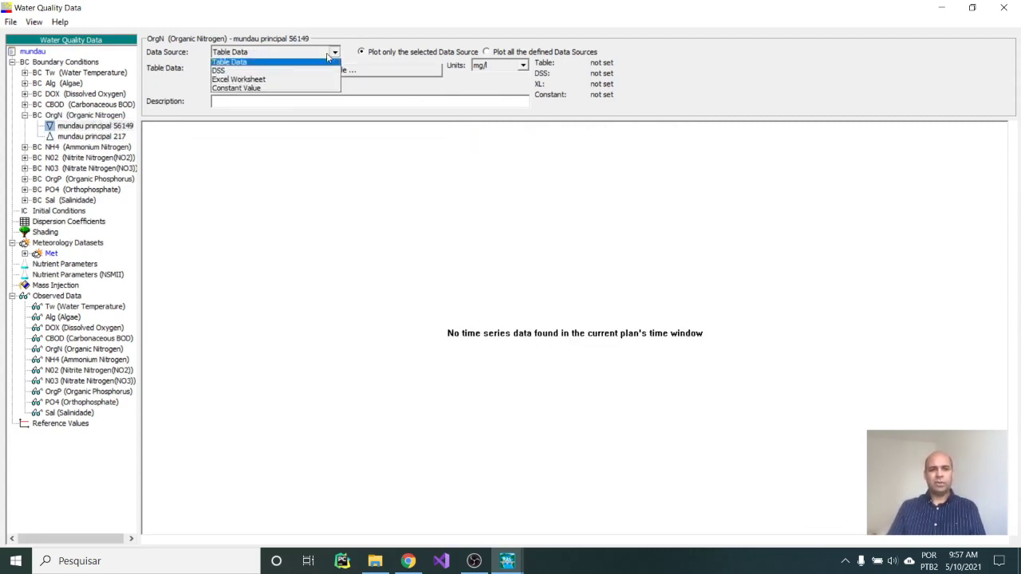
pyautogui.click(237, 93)
pyautogui.click(225, 69)
pyautogui.write('1')
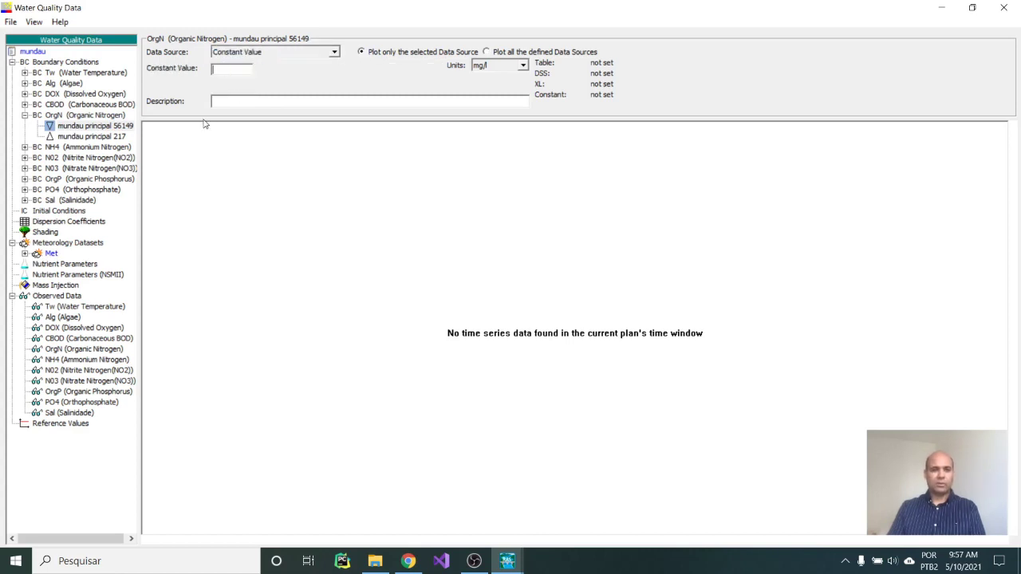
# Add an ammonium nitrogen boundary condition at river station 217 of the mundau principal reach
pyautogui.click(25, 148)
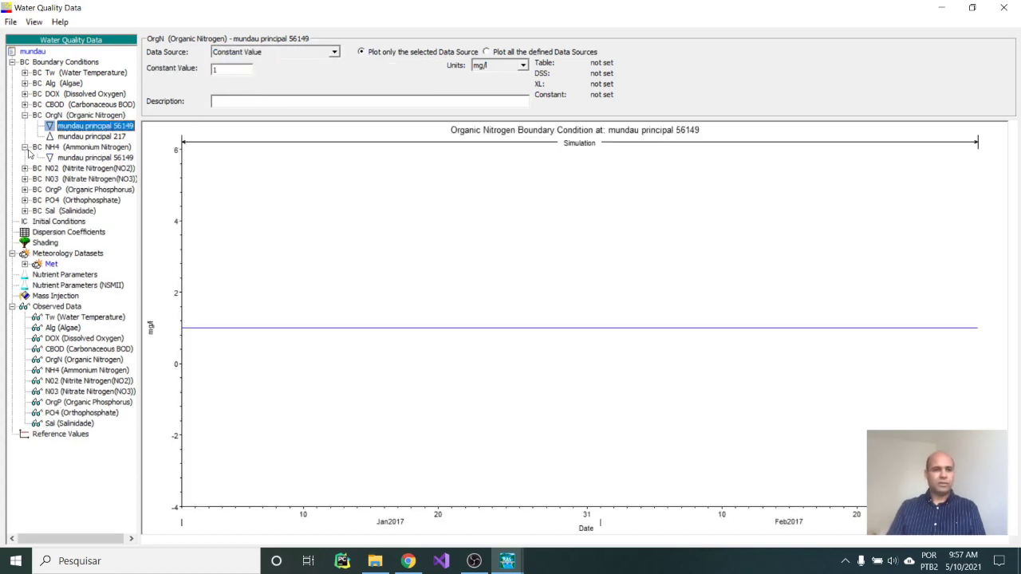
pyautogui.click(80, 148)
pyautogui.click(390, 67)
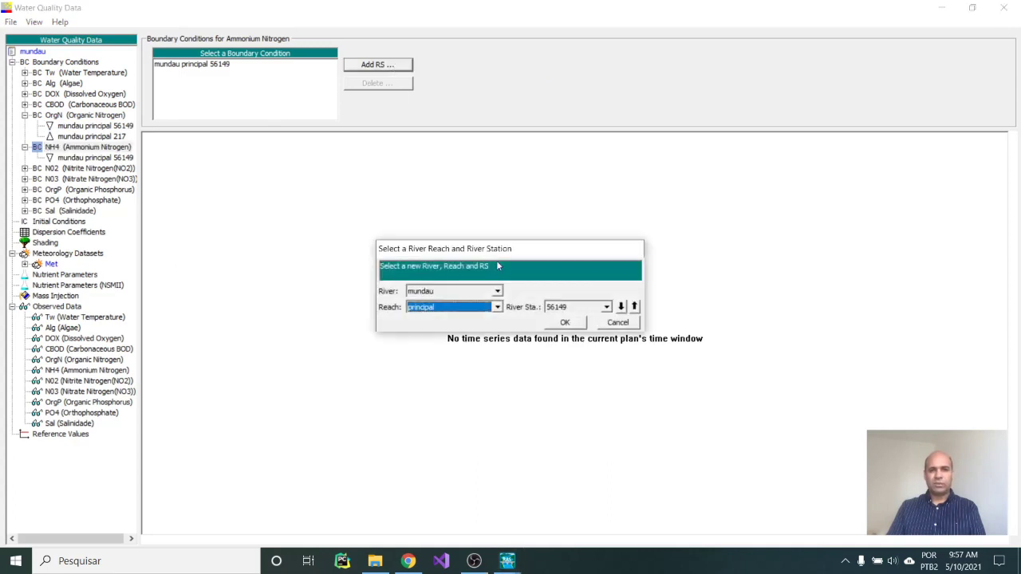
pyautogui.click(558, 308)
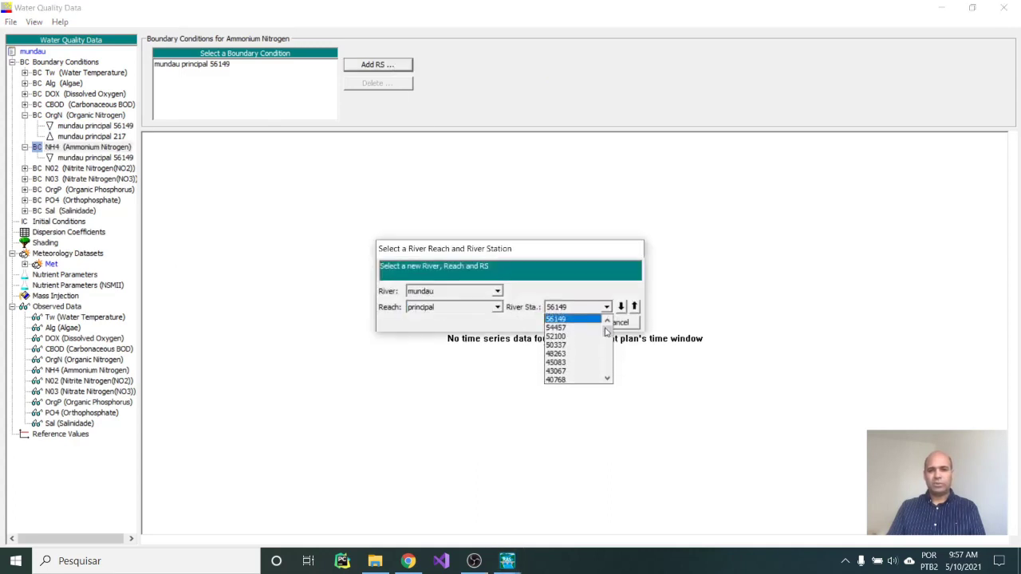
pyautogui.moveTo(607, 330); pyautogui.dragTo(607, 375)
pyautogui.click(567, 380)
pyautogui.click(573, 321)
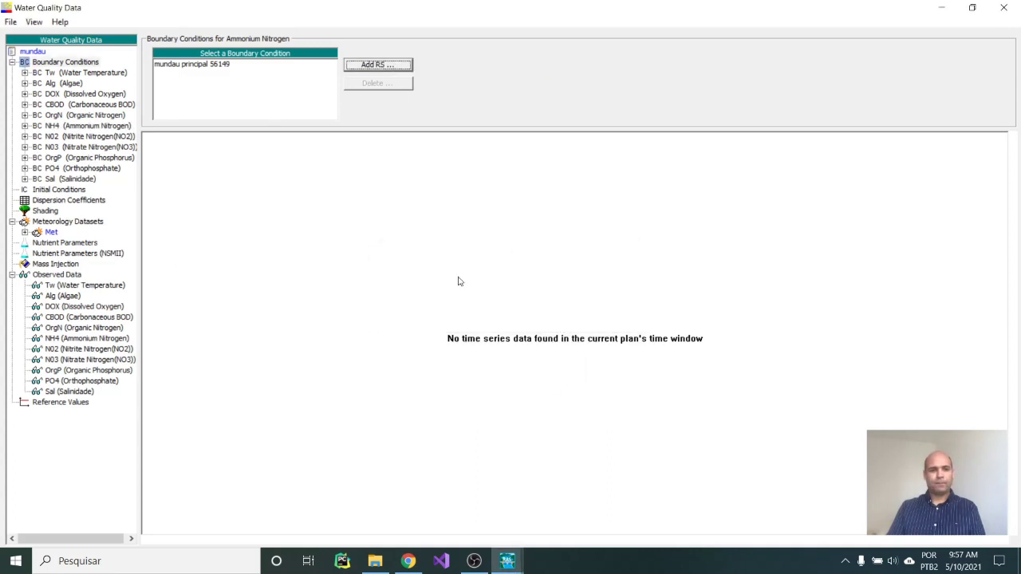
# Set the ammonium nitrogen boundary condition at mundau principal 217 to a constant value of 0 mg/l
pyautogui.click(24, 126)
pyautogui.click(71, 148)
pyautogui.click(319, 54)
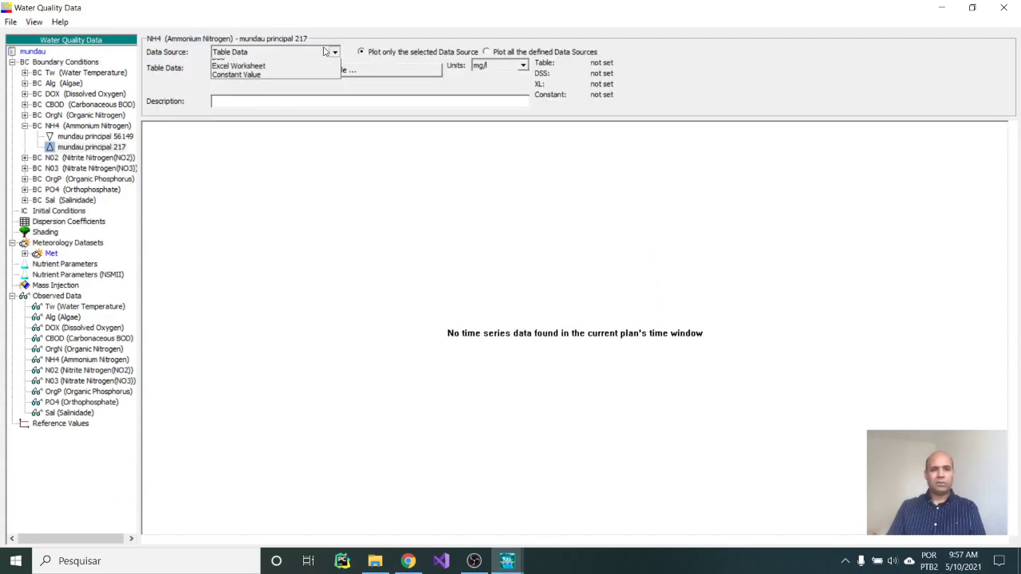
pyautogui.click(243, 91)
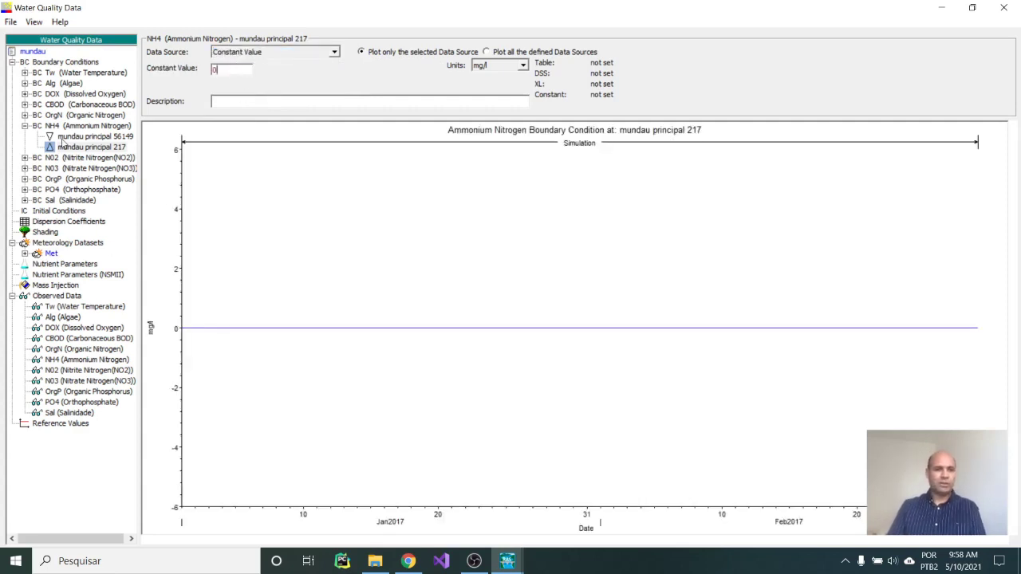
# Set the ammonium nitrogen boundary condition at mundau principal 56149 to a constant value of 0.5 mg/l
pyautogui.click(92, 136)
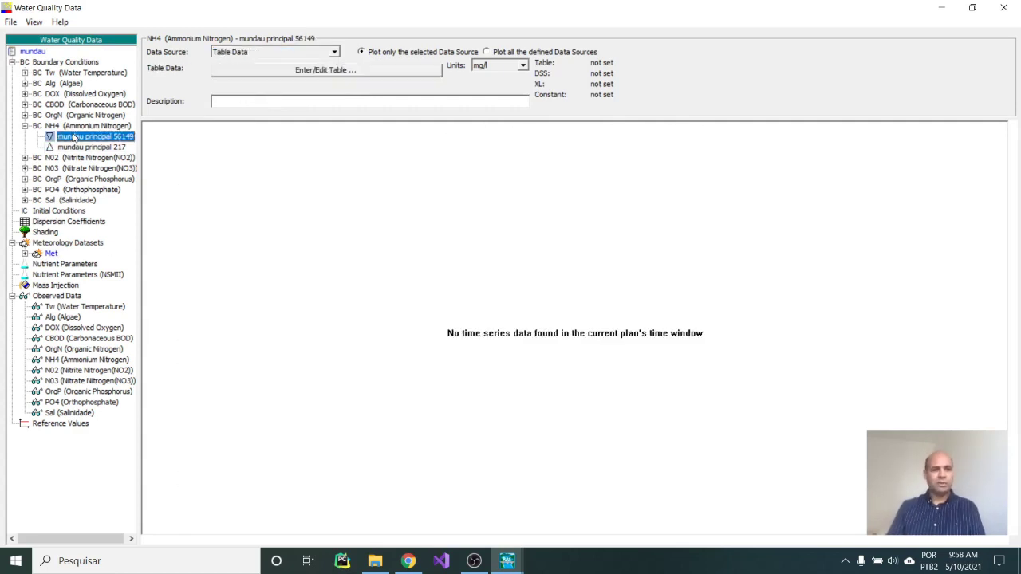
pyautogui.click(335, 54)
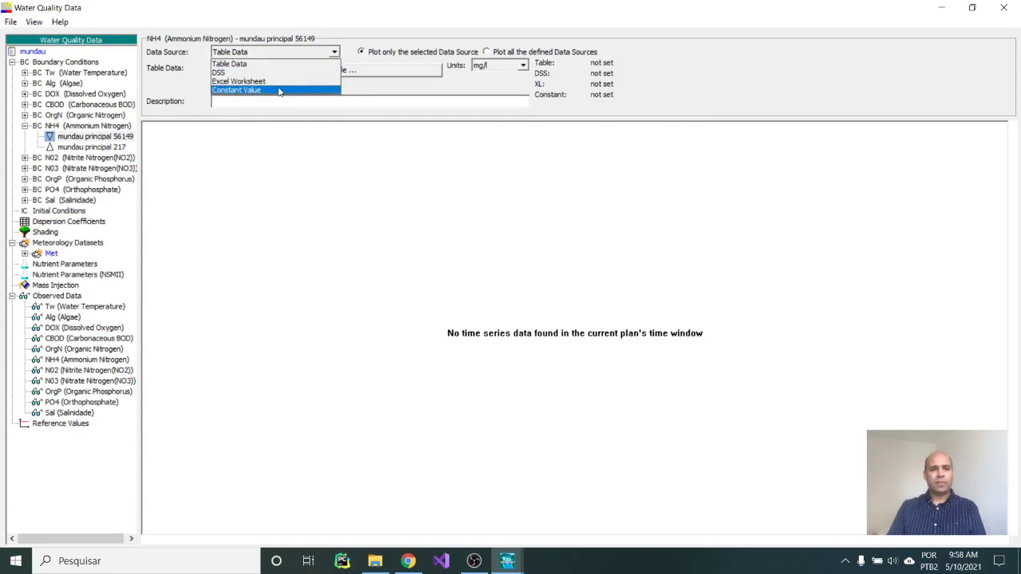
pyautogui.click(249, 91)
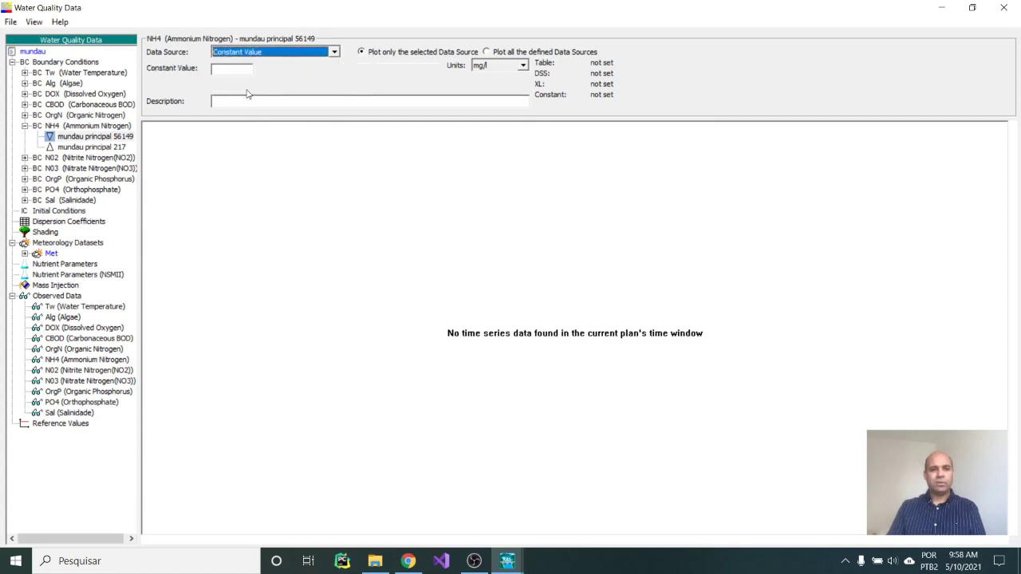
pyautogui.click(223, 70)
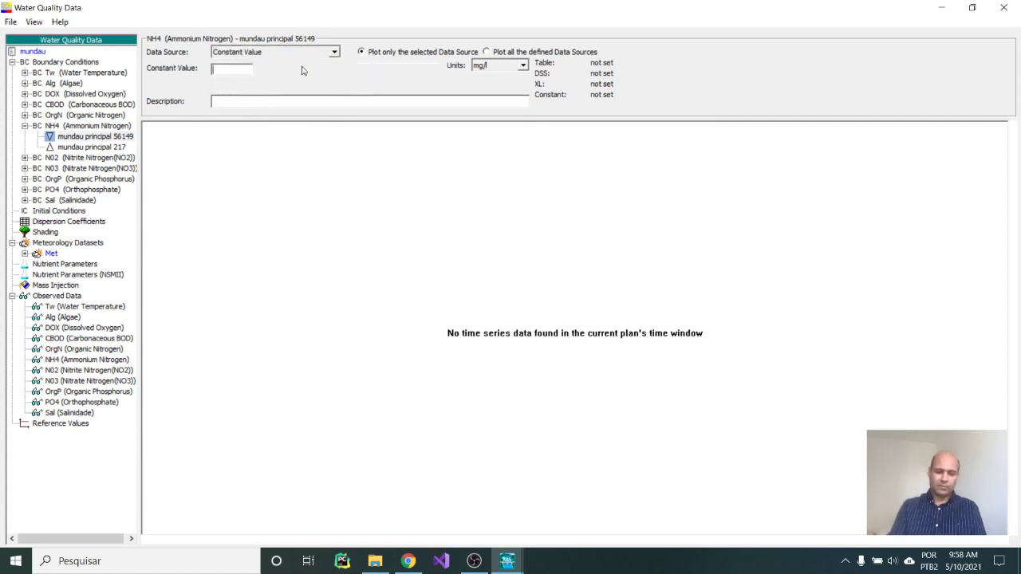
pyautogui.write('0.5')
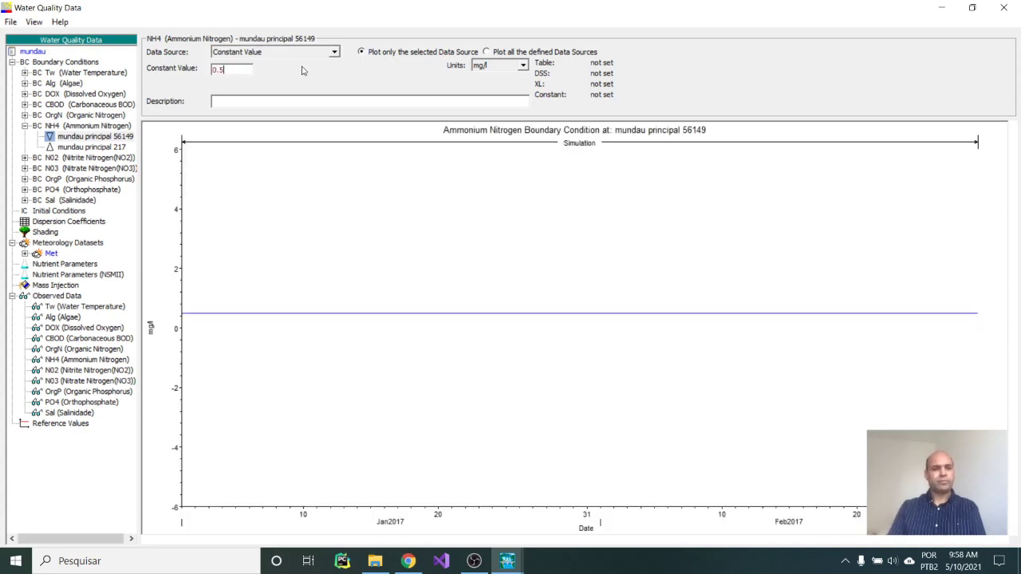
# Add a nitrite nitrogen boundary condition at river station 217 of the mundau principal reach
pyautogui.click(25, 158)
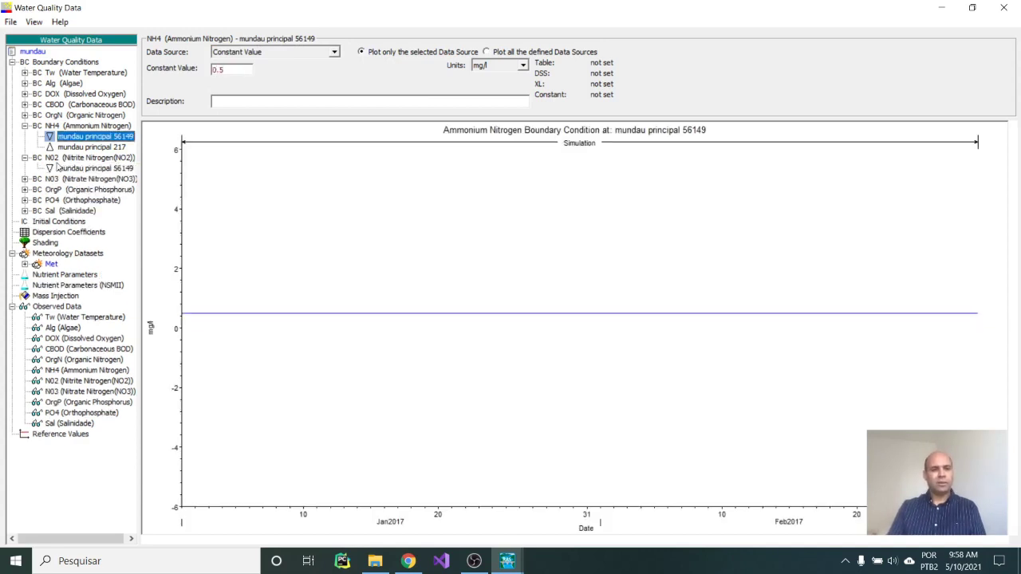
pyautogui.click(93, 158)
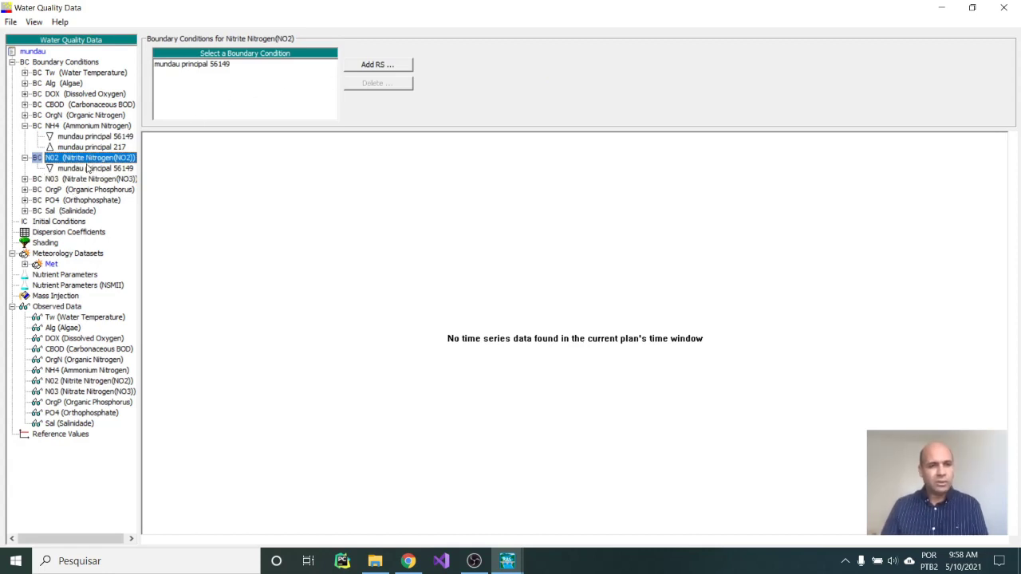
pyautogui.click(374, 70)
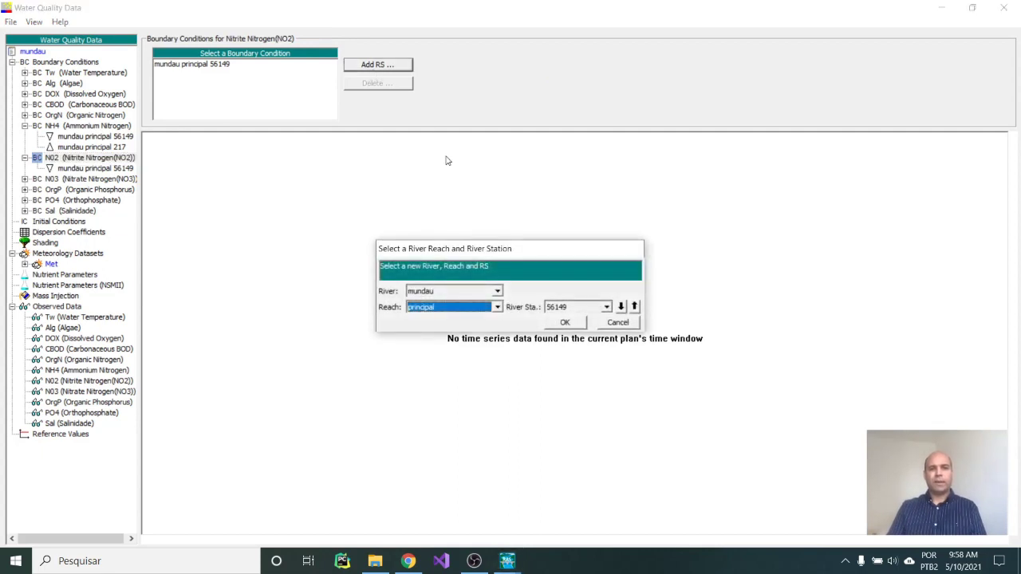
pyautogui.click(605, 308)
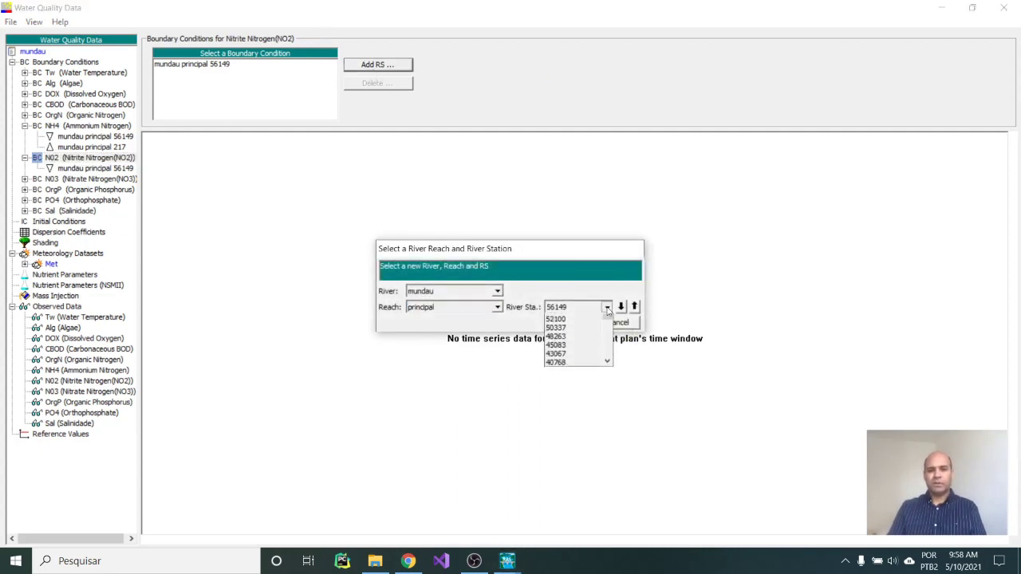
pyautogui.scroll(-4, 569, 367)
pyautogui.click(570, 381)
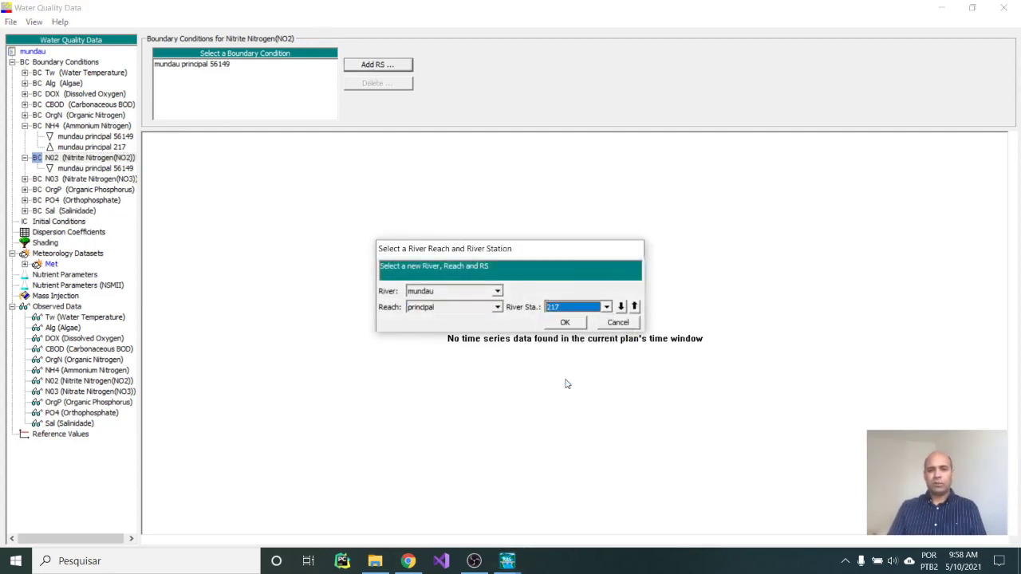
pyautogui.click(565, 323)
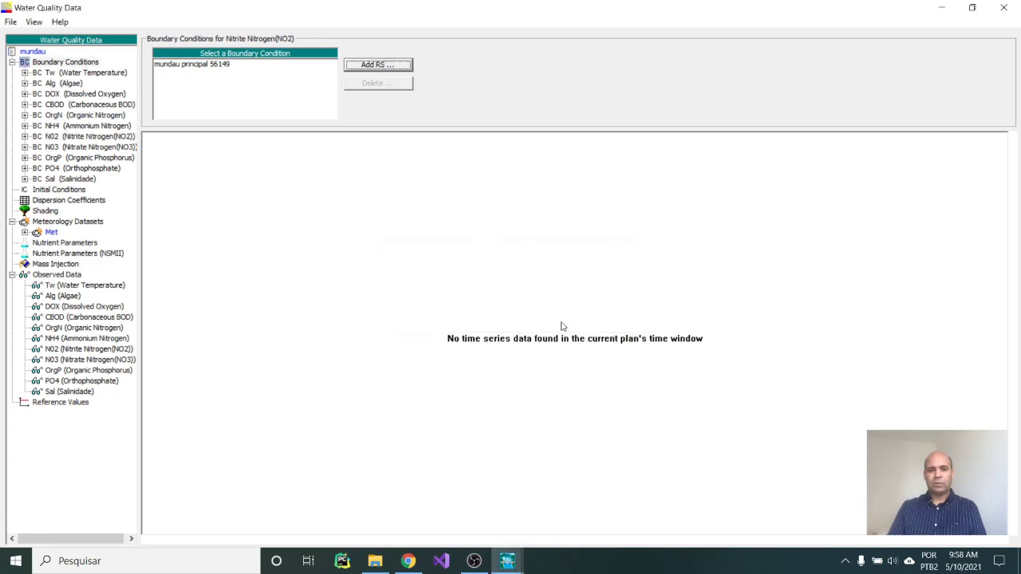
# Set the nitrite nitrogen boundary condition at mundau principal 217 to a constant value of 0 mg/l
pyautogui.click(25, 137)
pyautogui.click(80, 157)
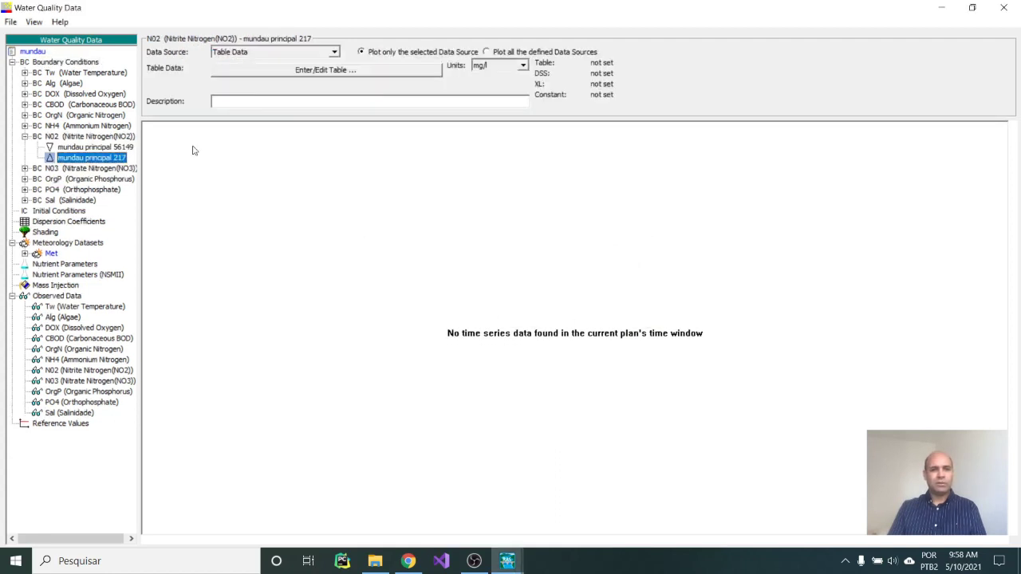
pyautogui.click(332, 53)
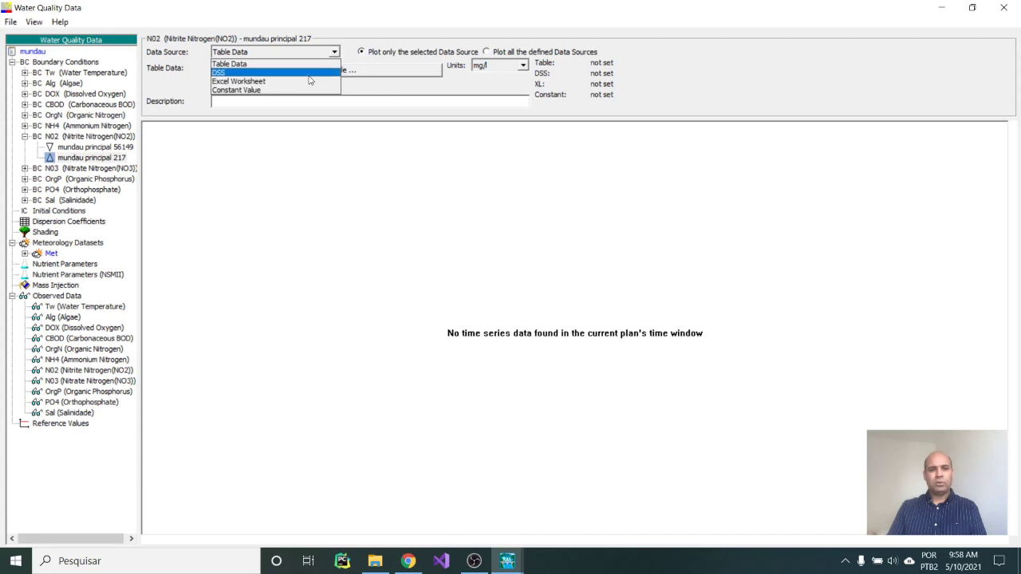
pyautogui.click(247, 90)
pyautogui.click(233, 71)
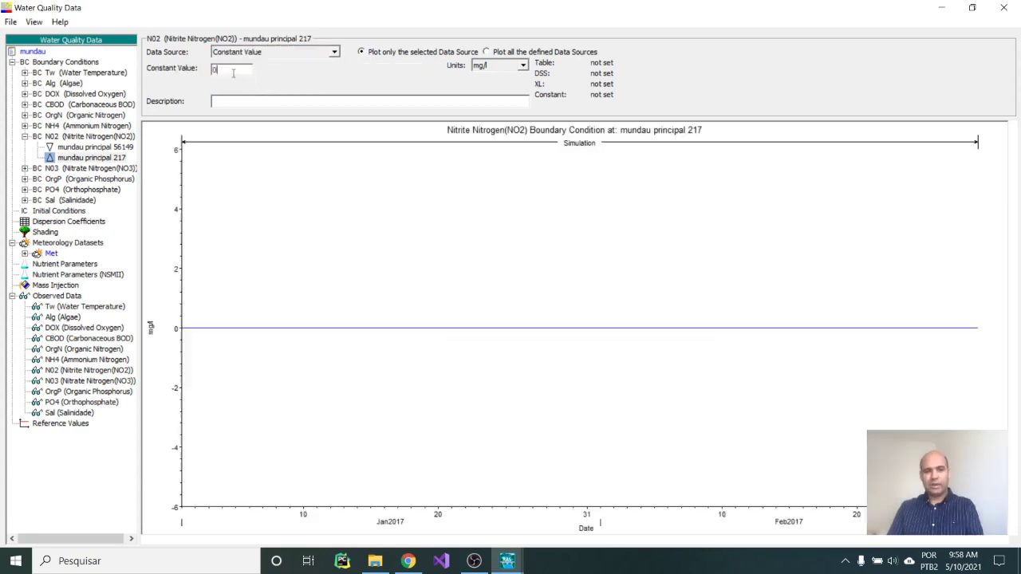
# Set the nitrite nitrogen boundary condition at mundau principal 56149 to a constant value of 1 mg/l
pyautogui.click(72, 148)
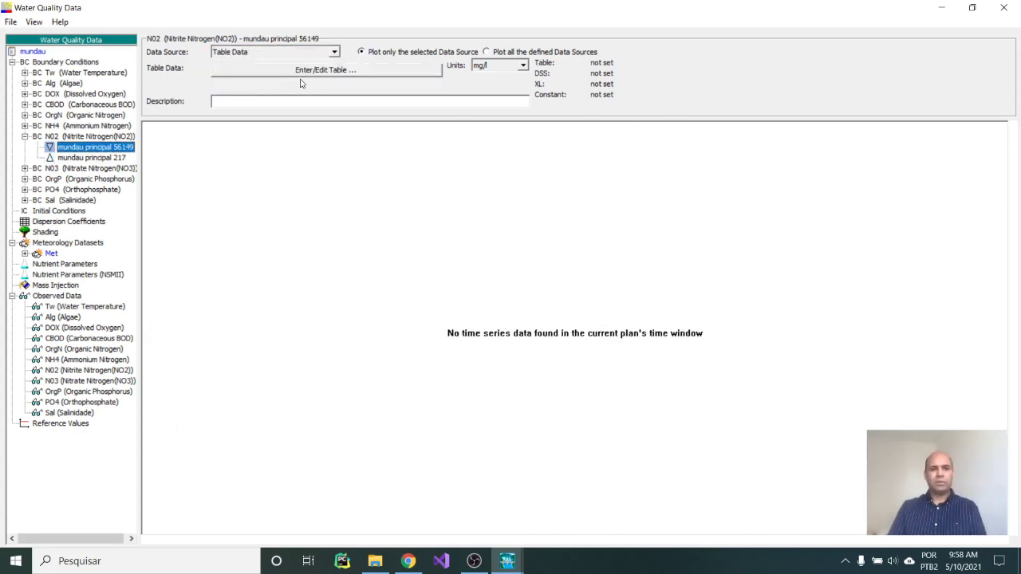
pyautogui.click(330, 54)
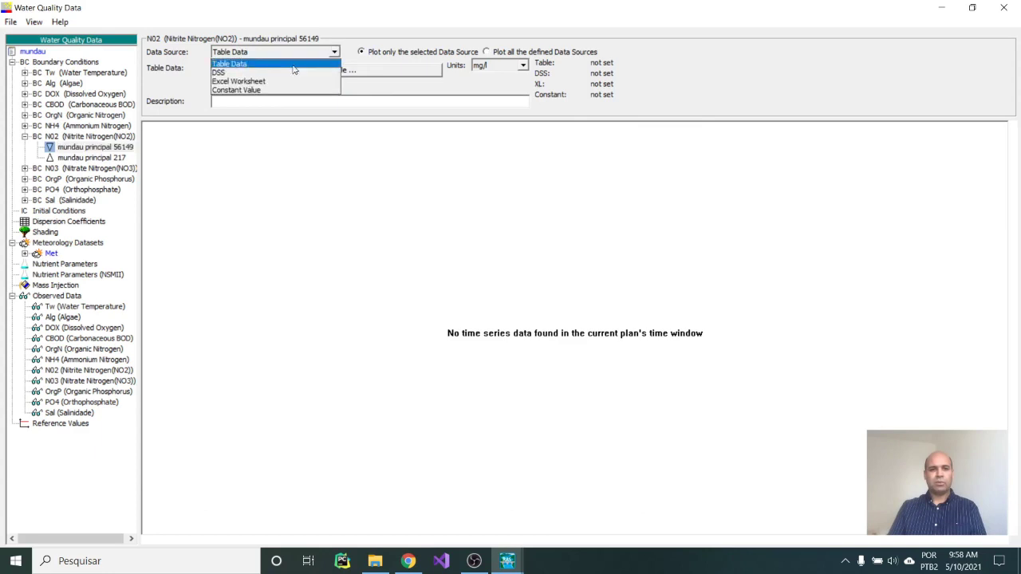
pyautogui.click(245, 91)
pyautogui.write('1')
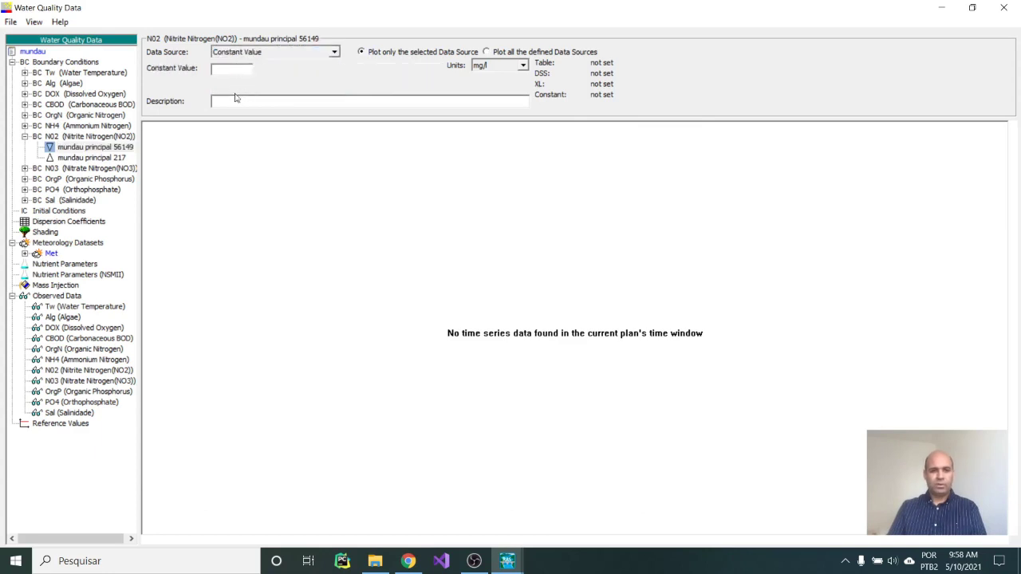
pyautogui.click(228, 101)
# Add a nitrate nitrogen boundary condition at river station 217 of the mundau principal reach
pyautogui.click(25, 168)
pyautogui.click(80, 168)
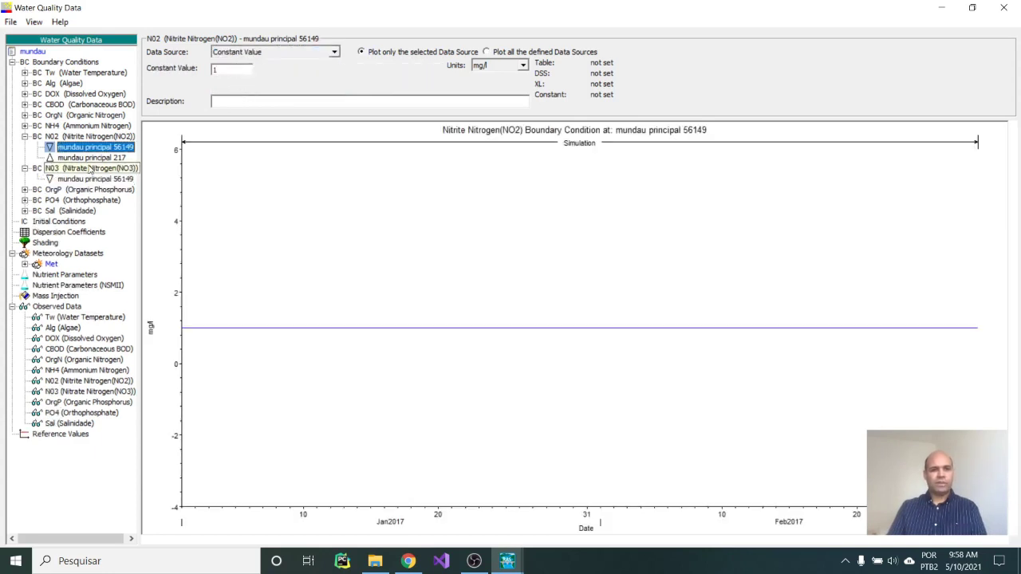
pyautogui.click(377, 65)
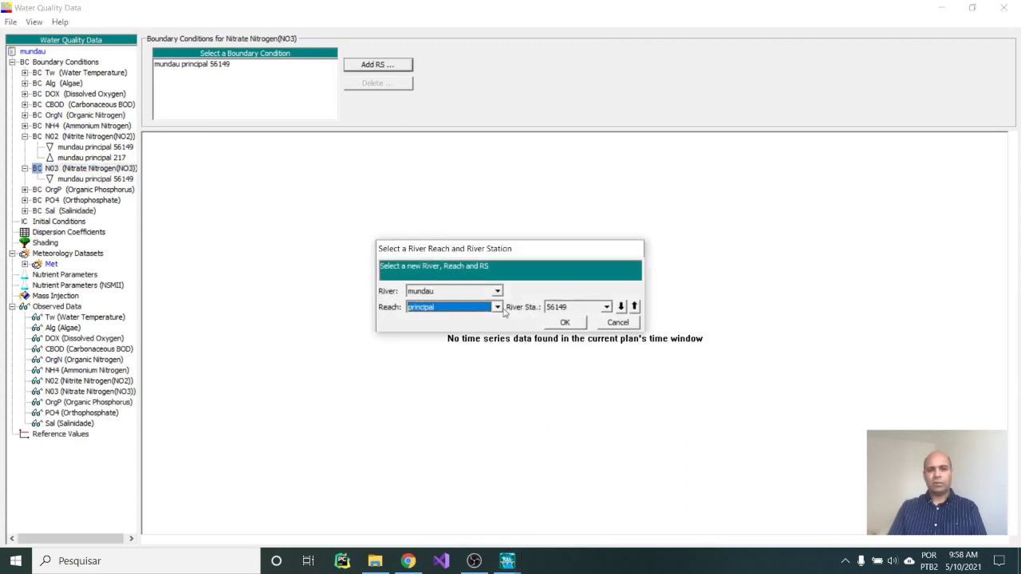
pyautogui.click(606, 307)
pyautogui.moveTo(605, 330); pyautogui.dragTo(607, 365)
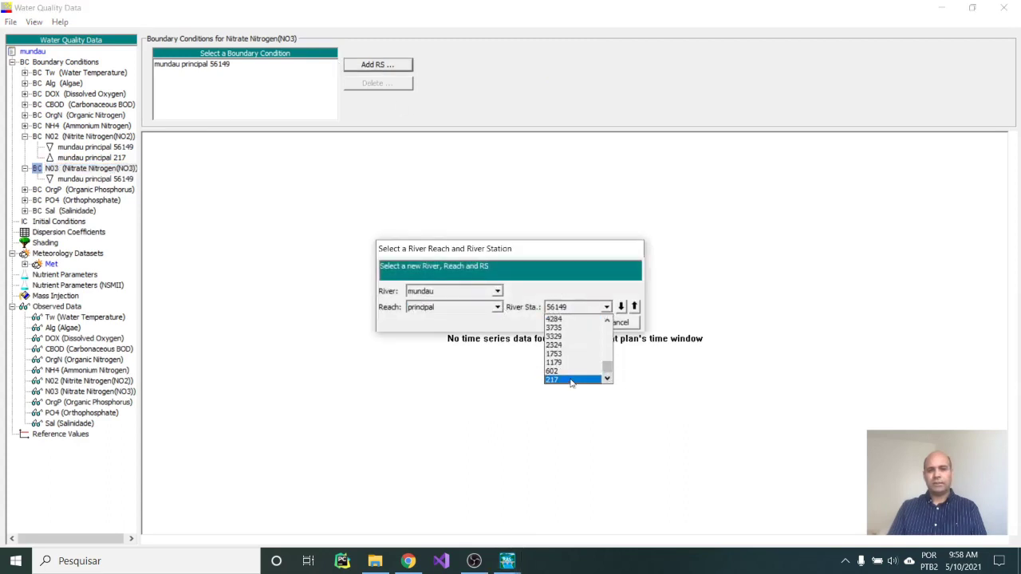
pyautogui.click(572, 381)
pyautogui.click(571, 324)
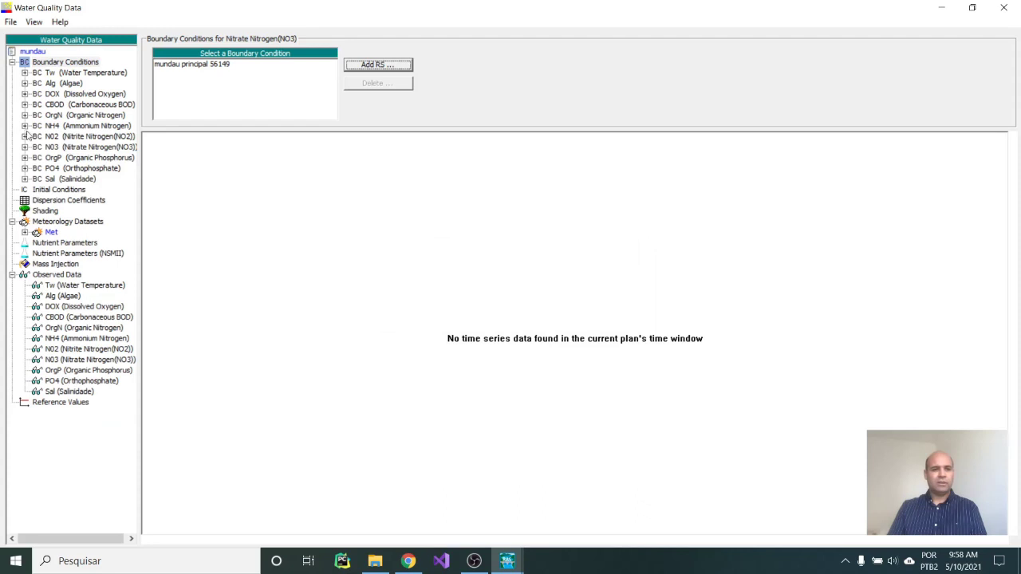
# Change the data source of the nitrate nitrogen boundary condition at mundau principal 217 to Constant Value
pyautogui.click(25, 137)
pyautogui.click(26, 126)
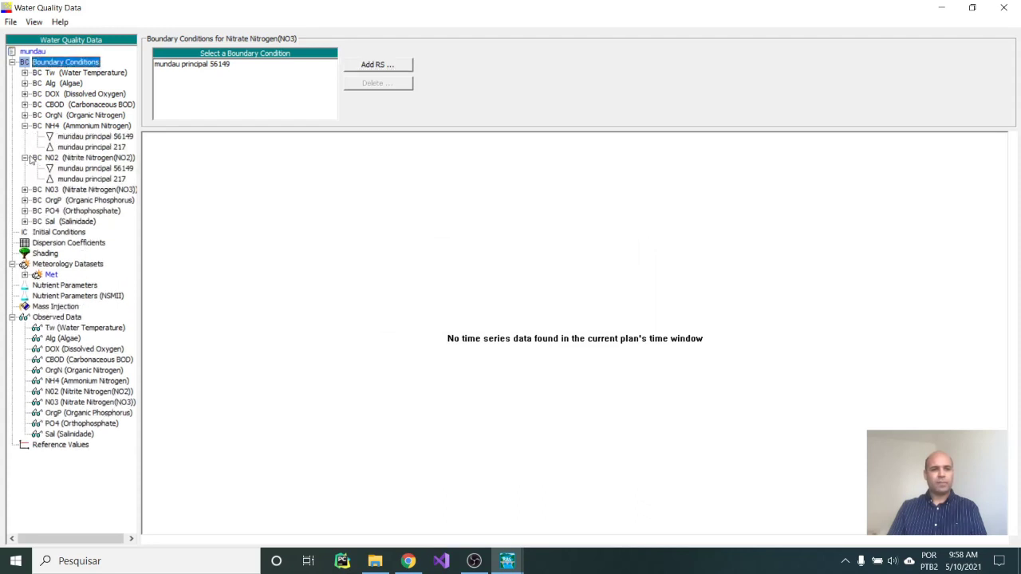
pyautogui.click(25, 158)
pyautogui.click(24, 126)
pyautogui.click(25, 147)
pyautogui.click(99, 168)
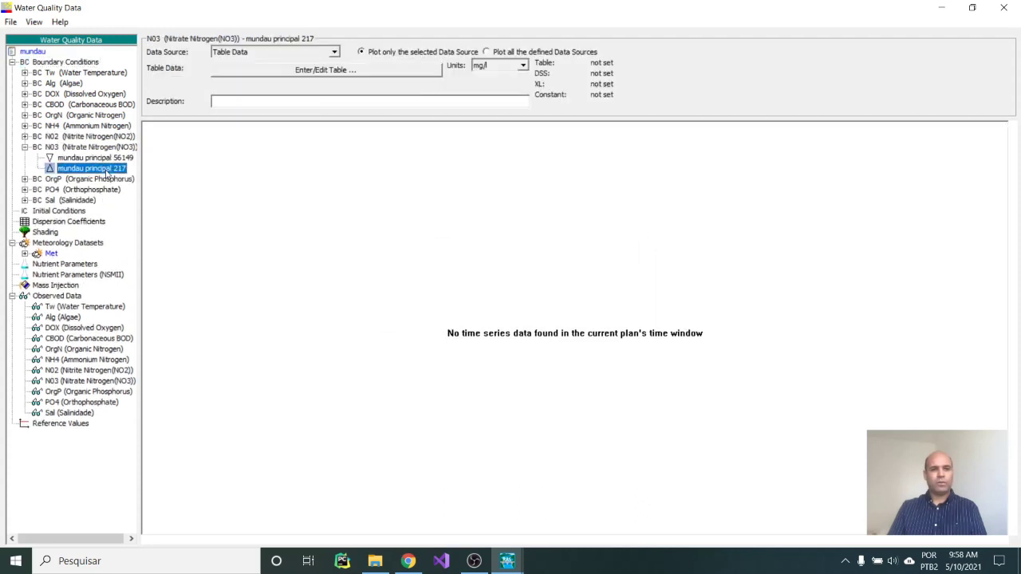
pyautogui.click(304, 53)
pyautogui.click(281, 90)
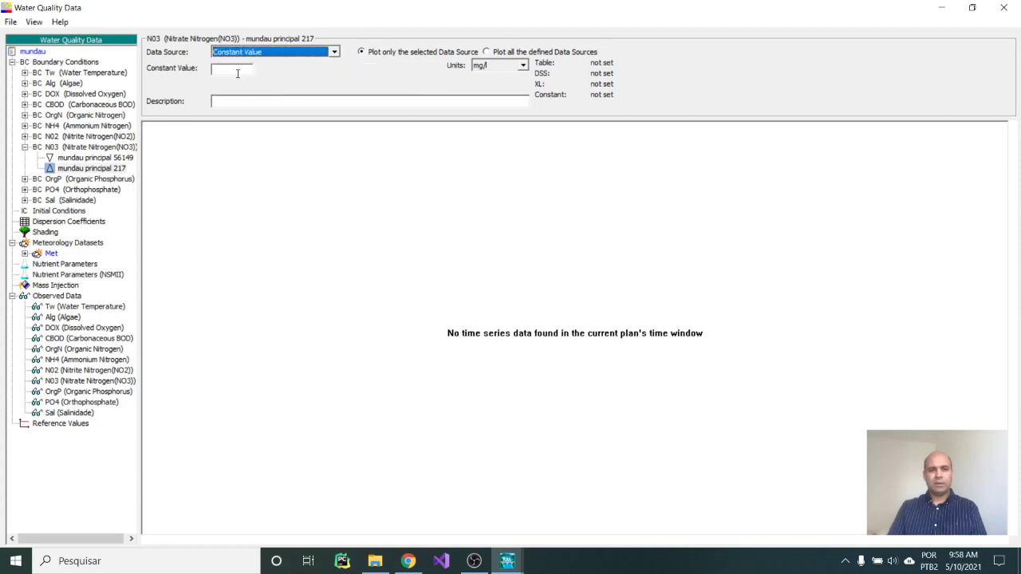
# Set the nitrate nitrogen boundary condition at mundau principal 56149 to a constant value of 10 mg/l
pyautogui.click(91, 158)
pyautogui.click(304, 53)
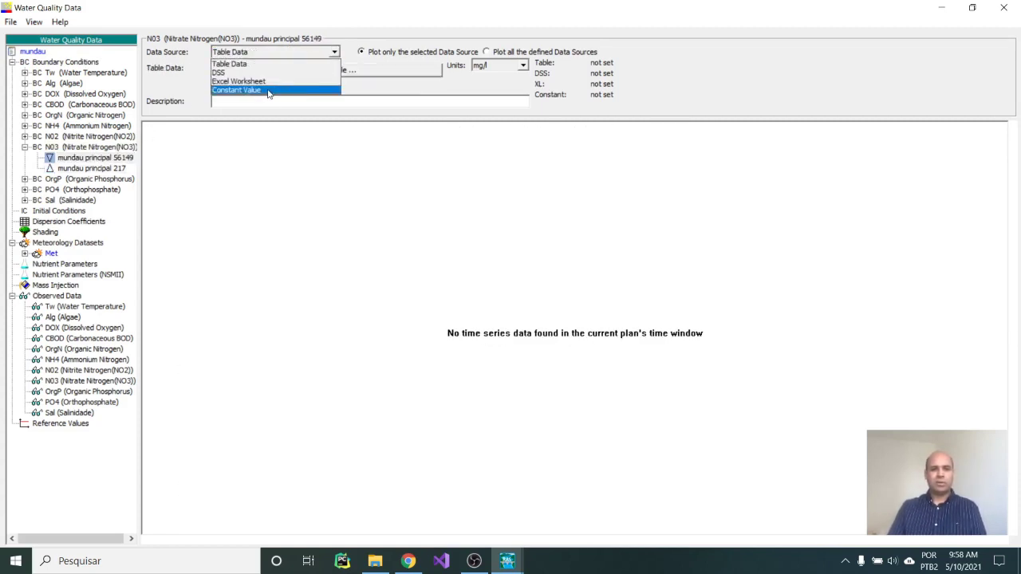
pyautogui.click(269, 91)
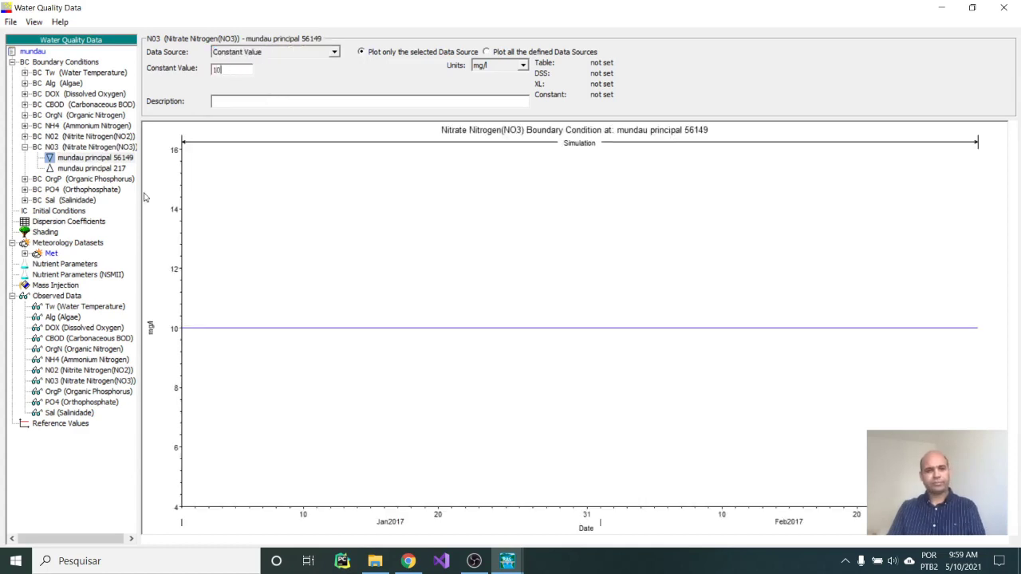
# Add an organic phosphorus boundary condition at river station 217 of the mundau principal reach
pyautogui.click(24, 179)
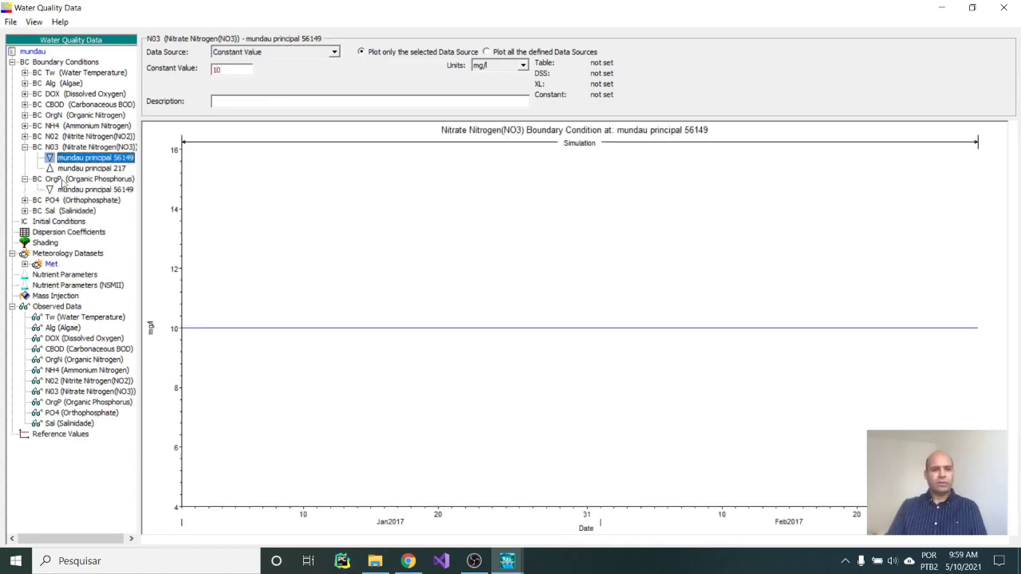
pyautogui.click(64, 179)
pyautogui.click(378, 65)
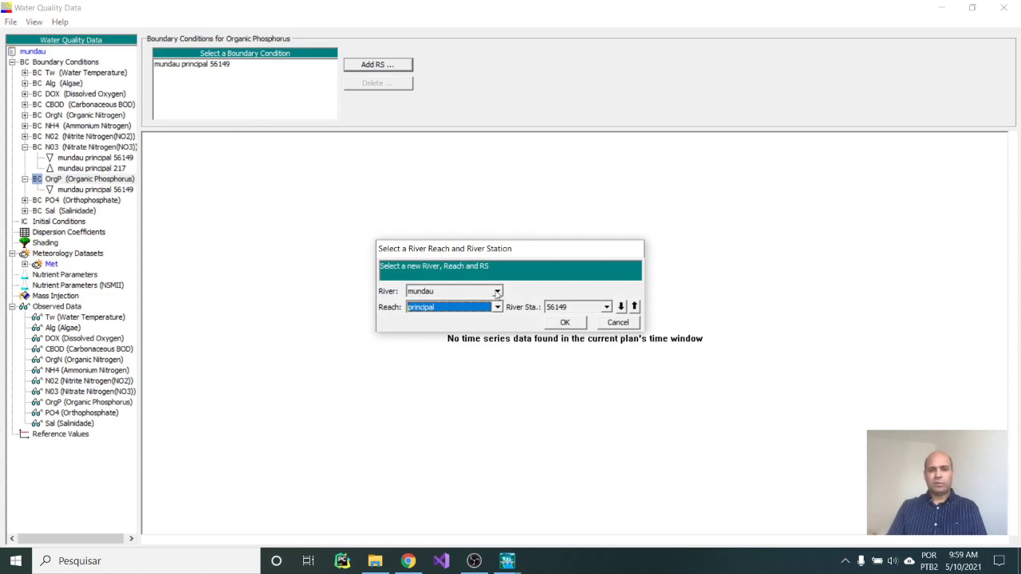
pyautogui.click(589, 308)
pyautogui.scroll(-3, 578, 359)
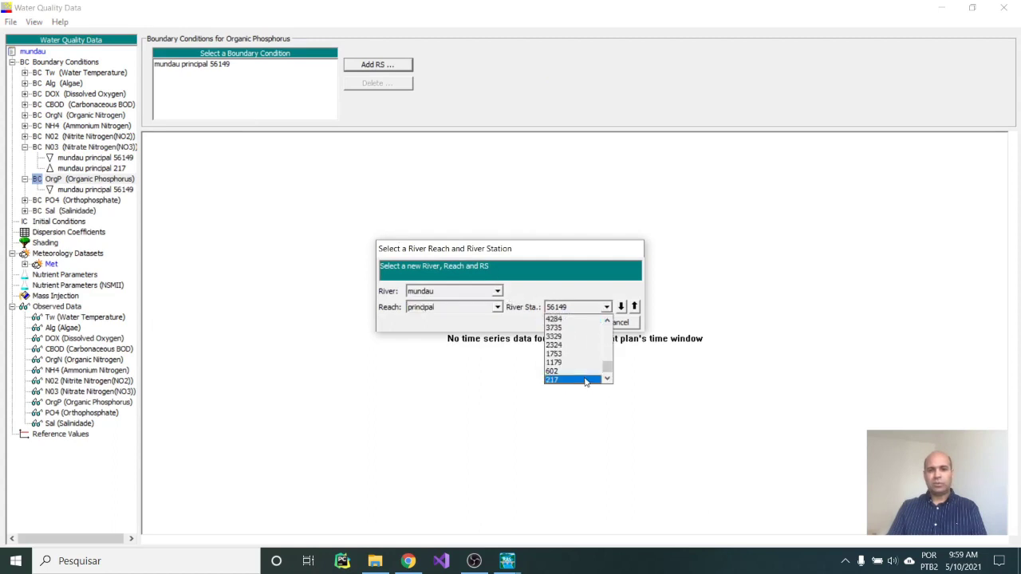
pyautogui.click(585, 380)
pyautogui.click(565, 321)
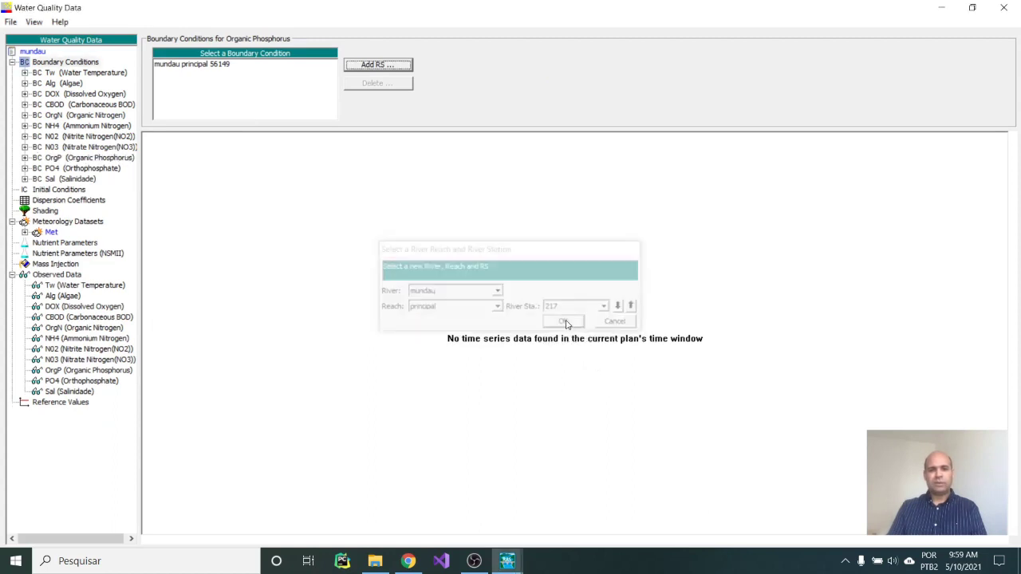
# Set the organic phosphorus boundary condition at mundau principal 217 to a constant value of 0 mg/l
pyautogui.click(25, 158)
pyautogui.click(90, 178)
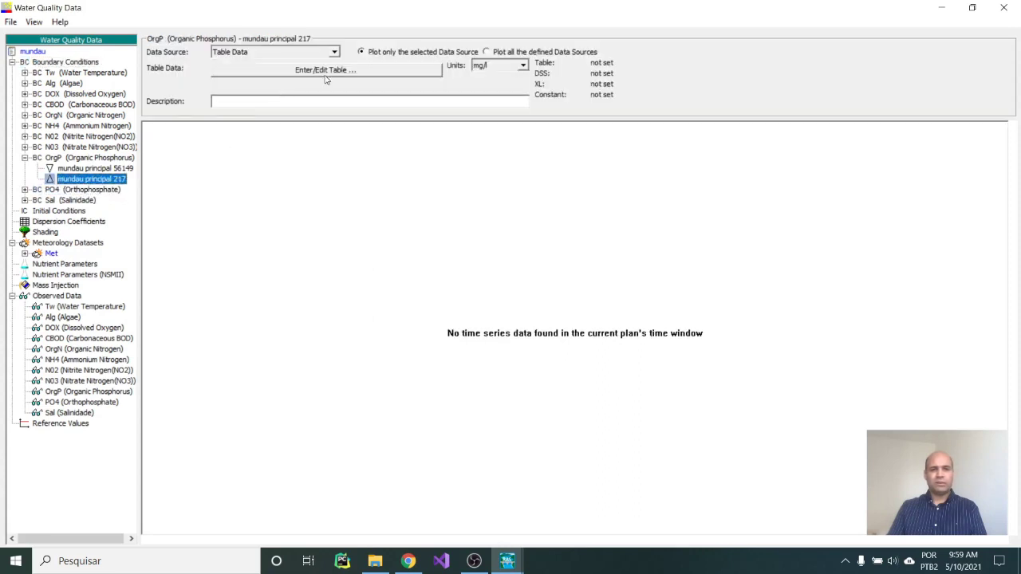
pyautogui.click(334, 53)
pyautogui.click(255, 87)
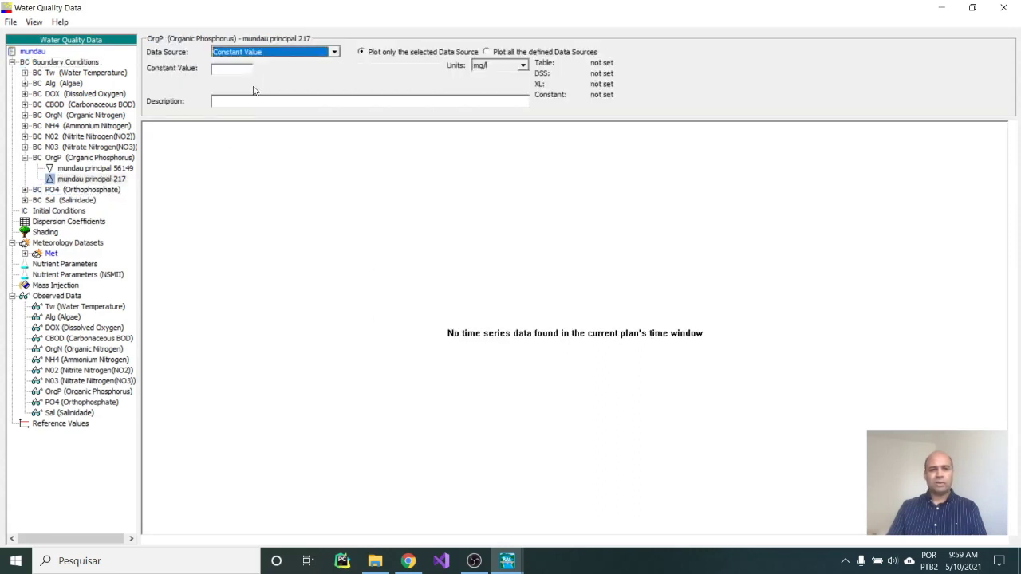
pyautogui.click(238, 70)
pyautogui.write('0')
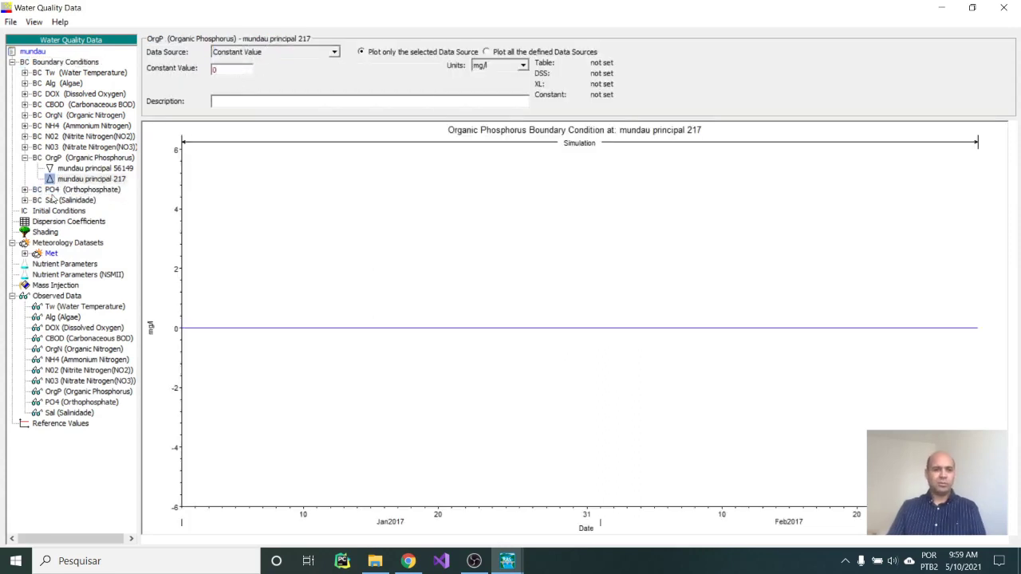
# Set the organic phosphorus boundary condition at mundau principal 56149 to a constant value of 0.05 mg/l
pyautogui.click(72, 169)
pyautogui.click(335, 53)
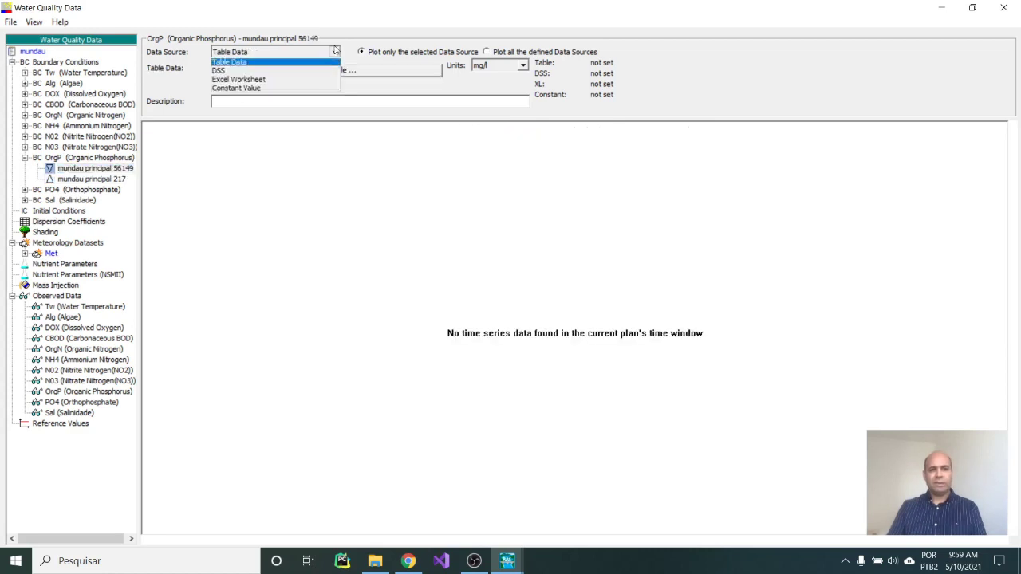
pyautogui.click(243, 90)
pyautogui.click(232, 70)
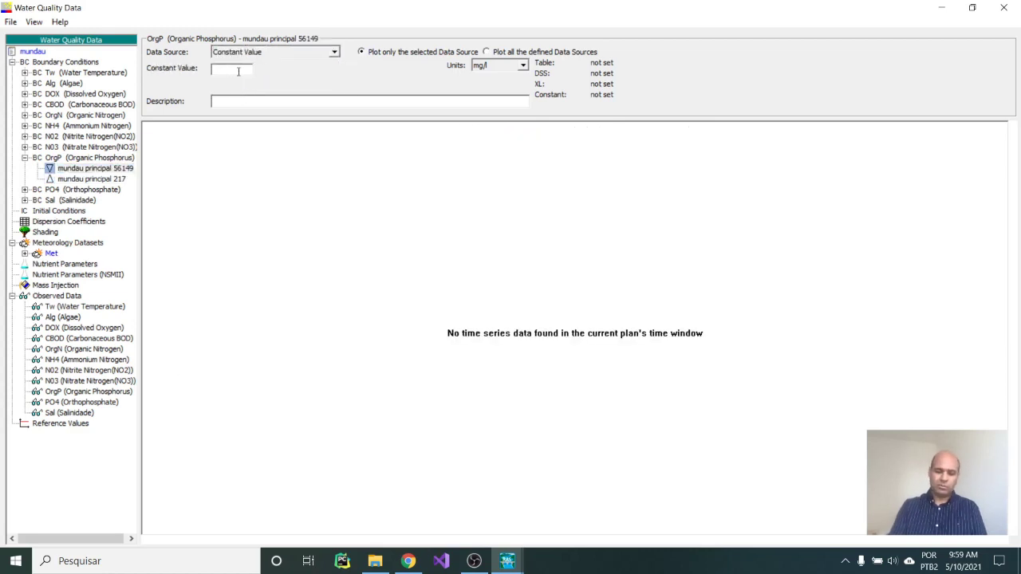
pyautogui.write('0.')
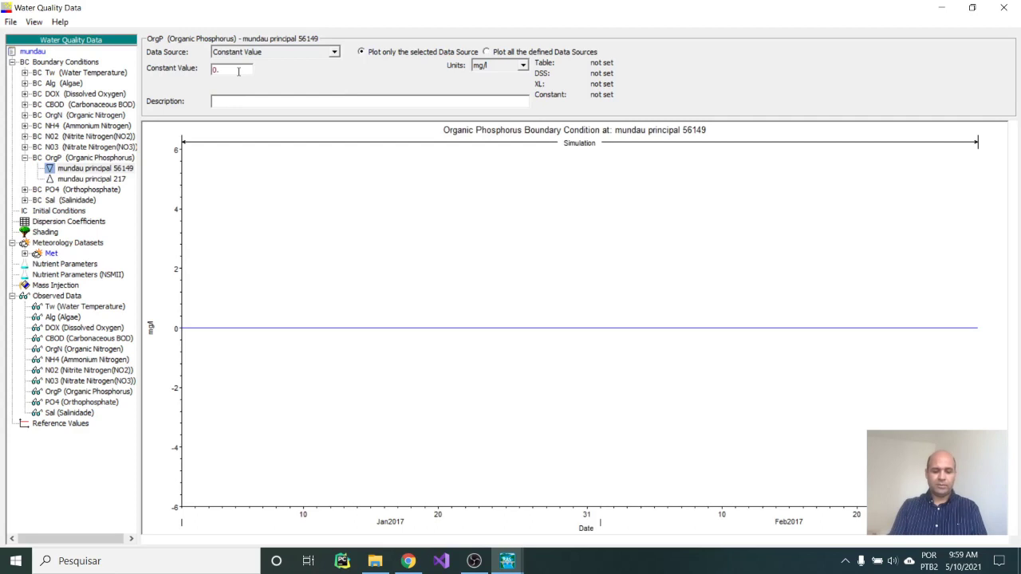
pyautogui.write('05')
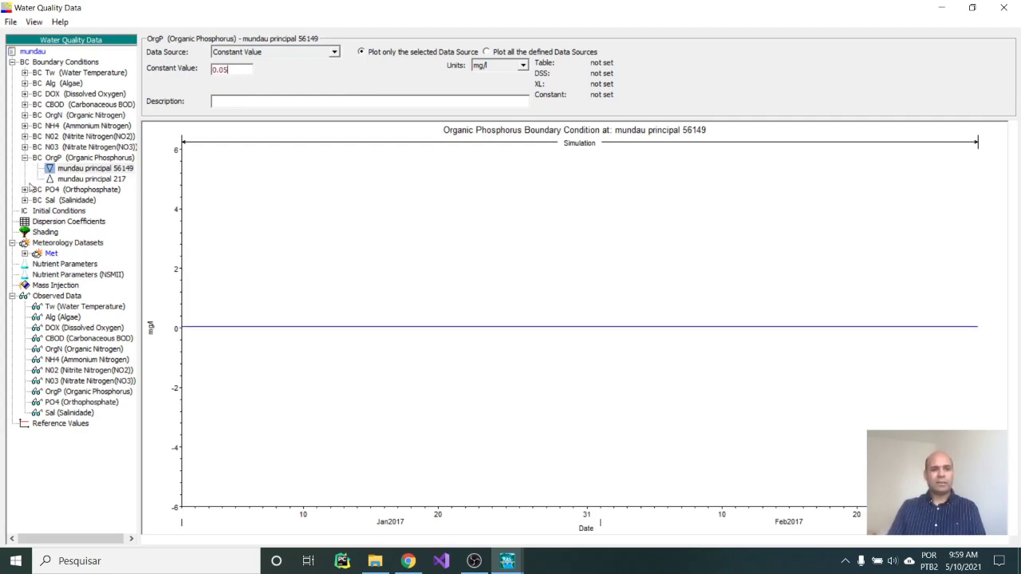
# Add an orthophosphate boundary condition at river station 217 of the mundau principal reach
pyautogui.click(25, 199)
pyautogui.click(25, 189)
pyautogui.click(79, 191)
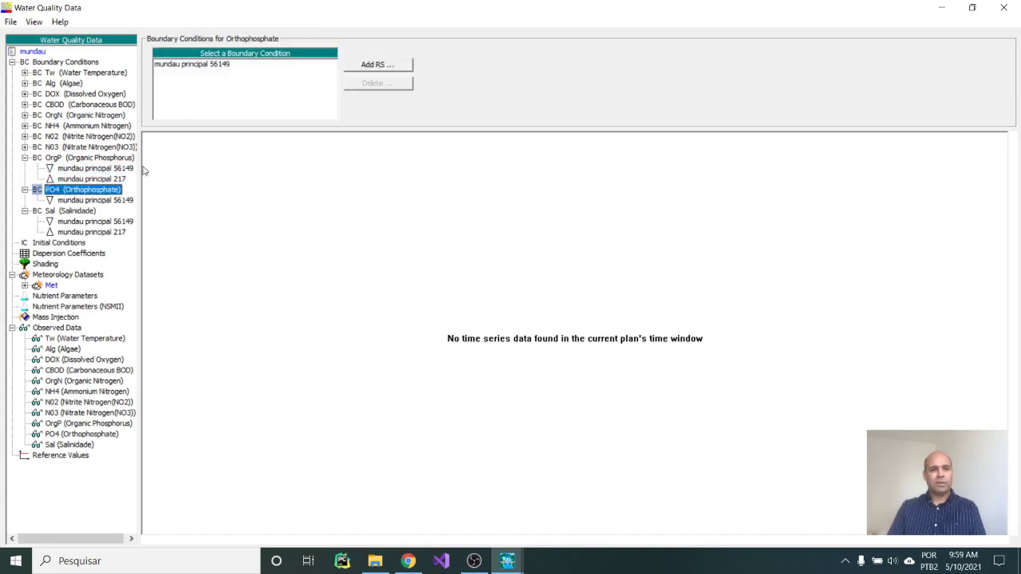
pyautogui.click(378, 65)
pyautogui.click(606, 307)
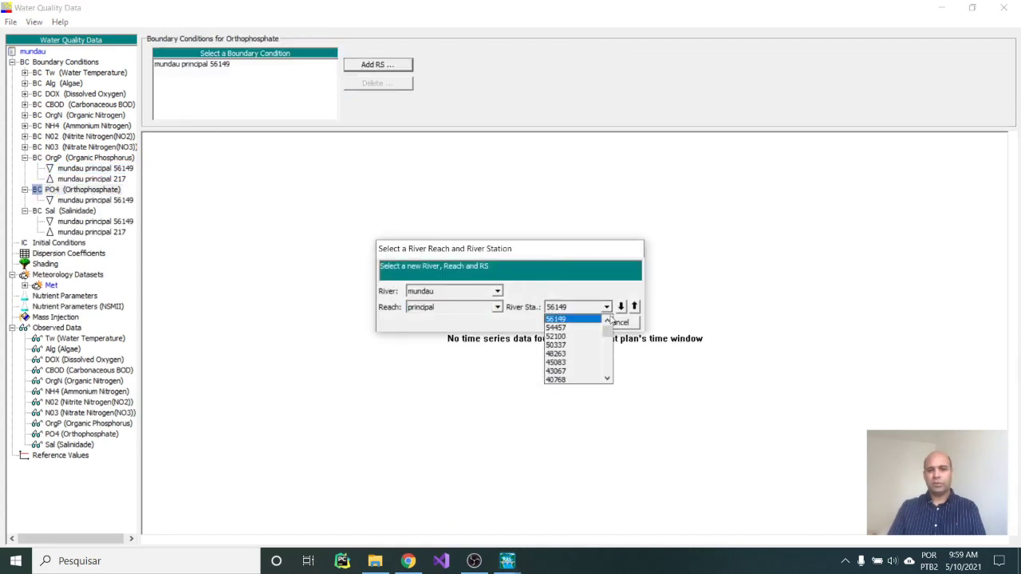
pyautogui.moveTo(611, 321); pyautogui.dragTo(610, 360)
pyautogui.click(562, 381)
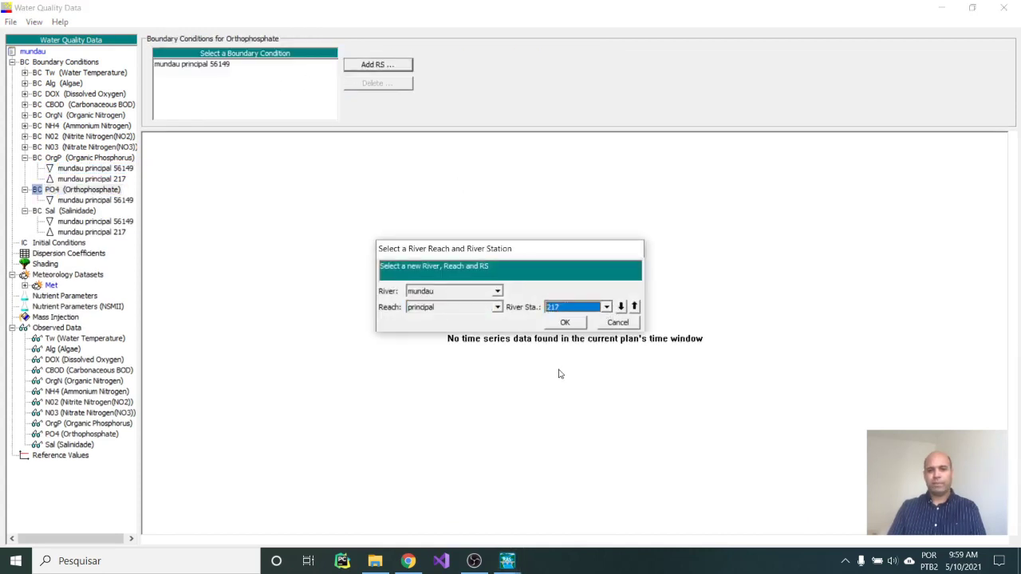
pyautogui.click(564, 323)
# Set the orthophosphate boundary condition at mundau principal 217 to a constant value of 0 mg/l
pyautogui.click(24, 168)
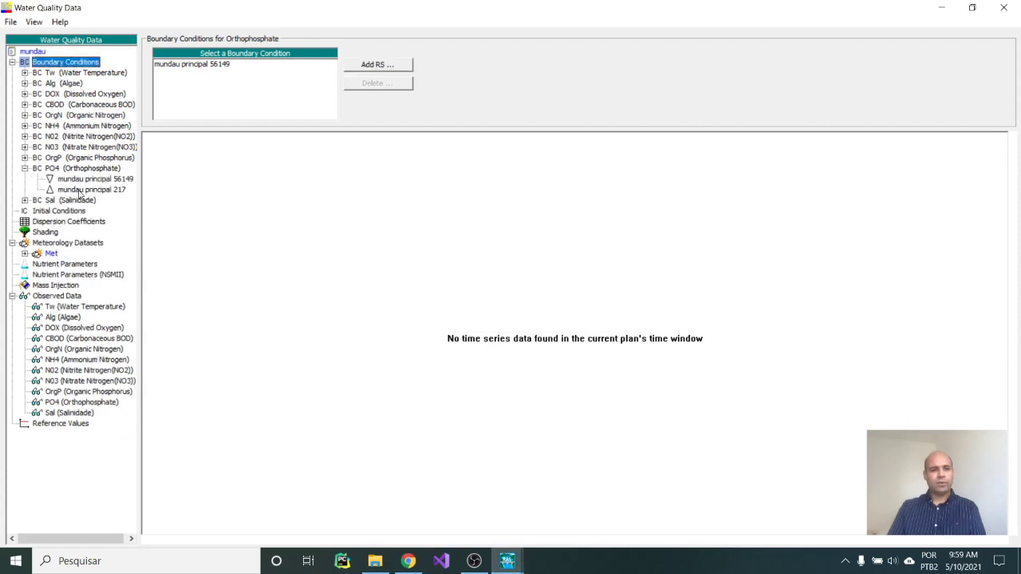
pyautogui.click(83, 190)
pyautogui.click(334, 52)
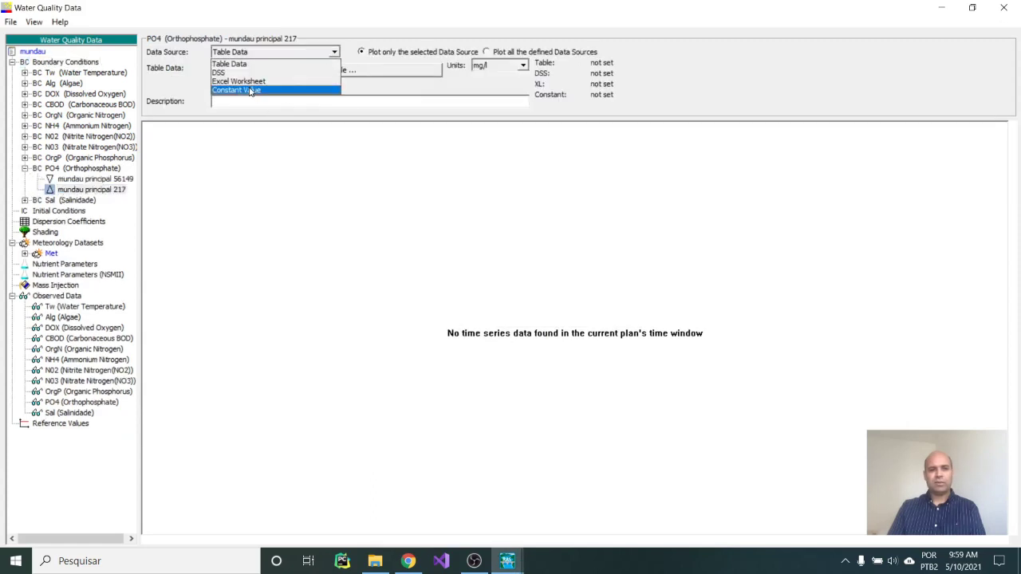
pyautogui.click(250, 91)
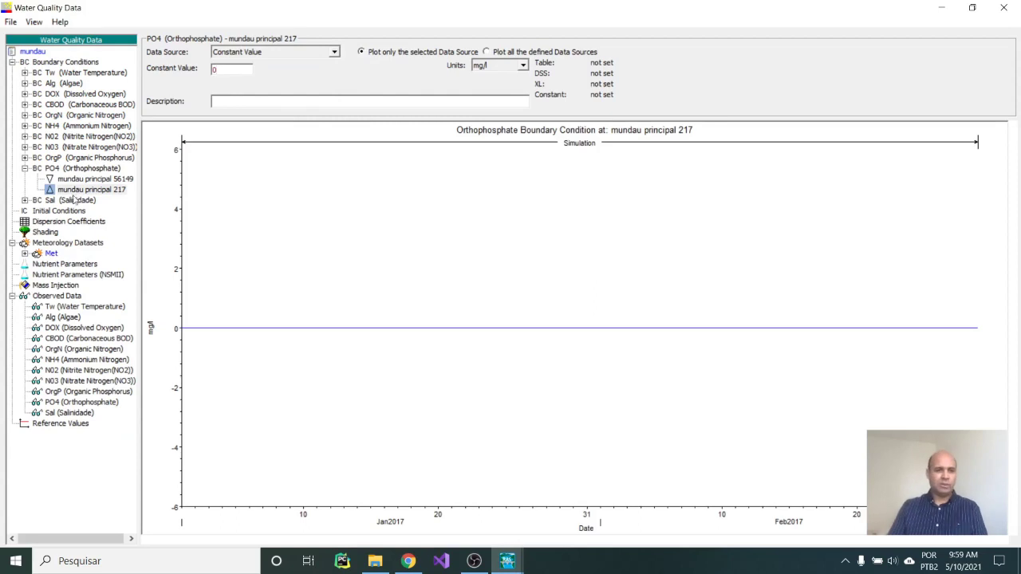
# Set the orthophosphate boundary condition at mundau principal 56149 to a constant value of 0.05 mg/l and save the water quality data
pyautogui.click(78, 180)
pyautogui.click(334, 52)
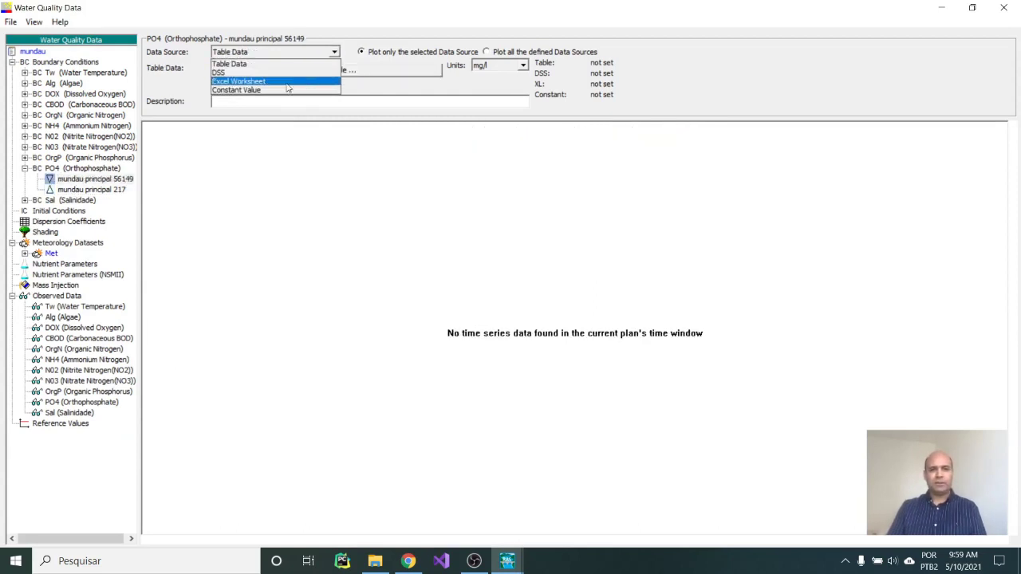
pyautogui.click(239, 89)
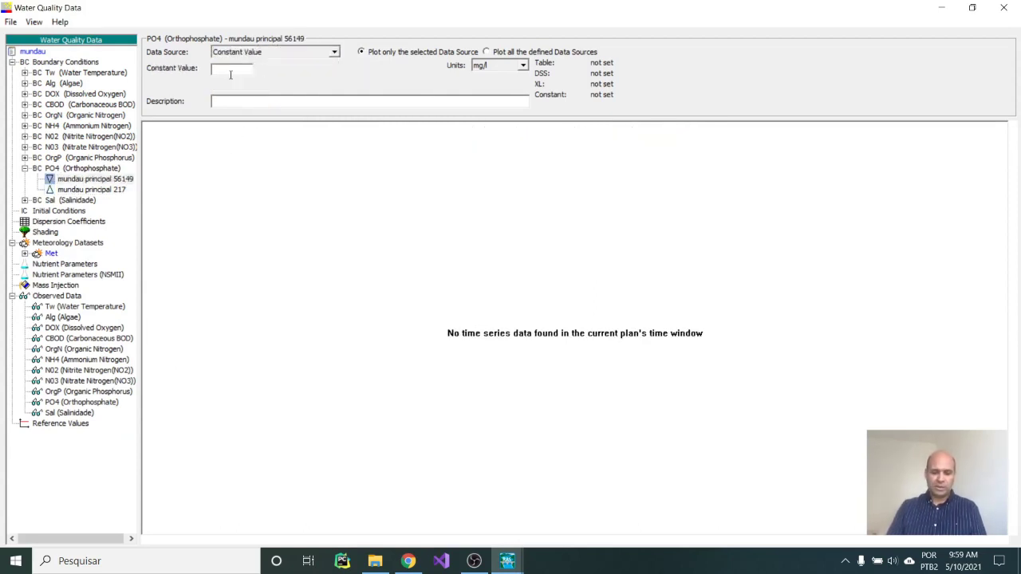
pyautogui.write('5')
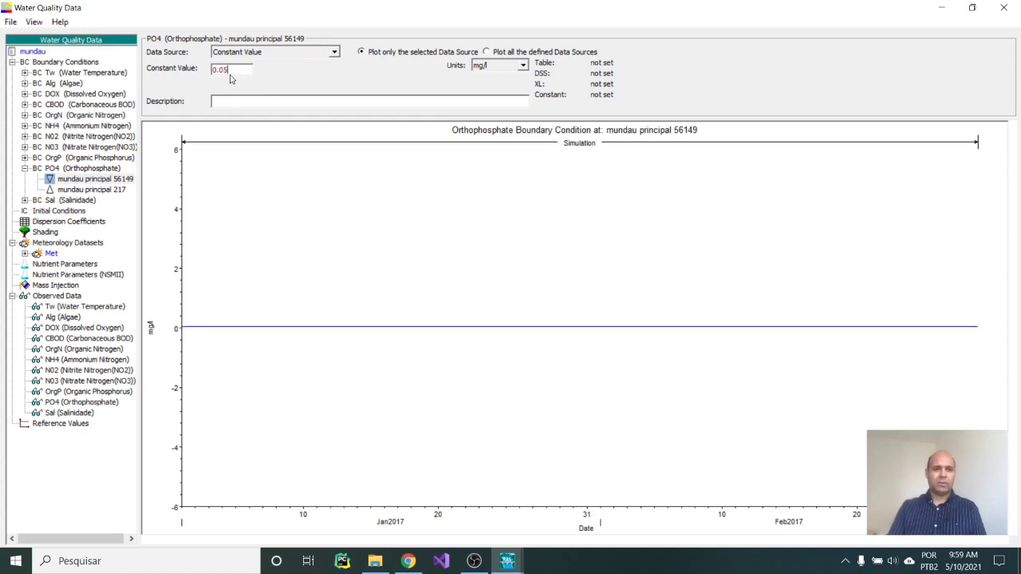
pyautogui.click(24, 168)
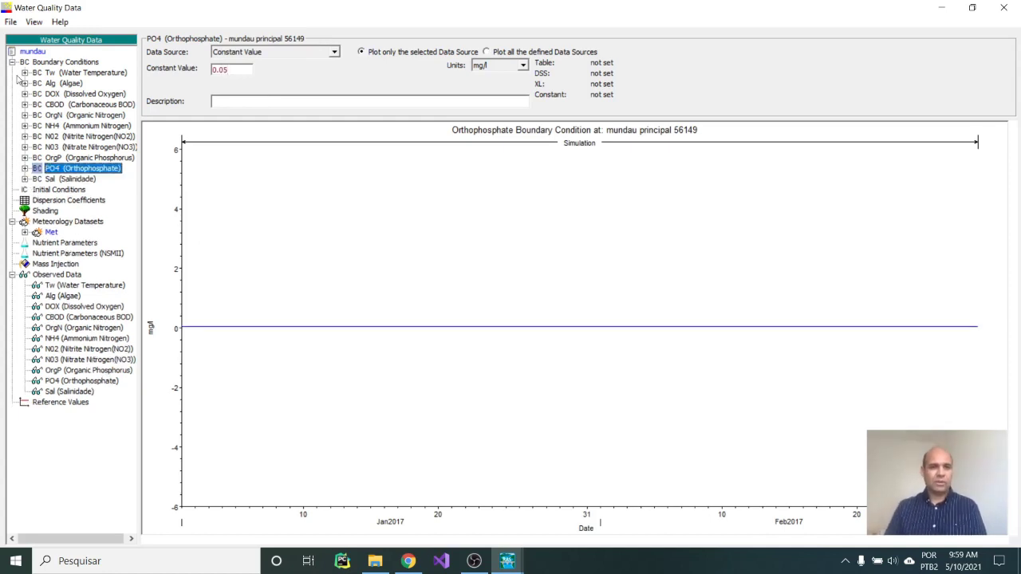
pyautogui.click(10, 21)
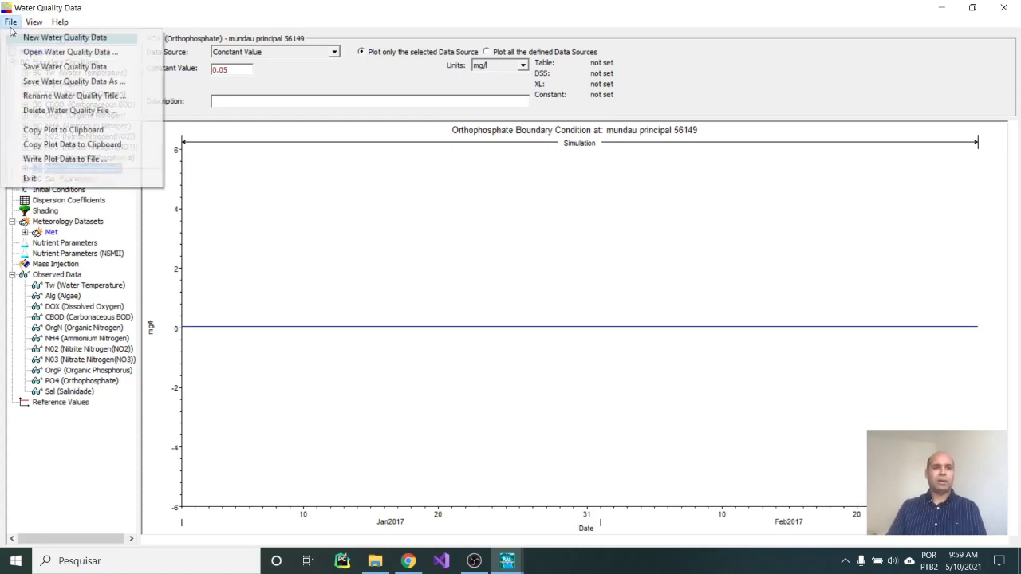
pyautogui.click(38, 68)
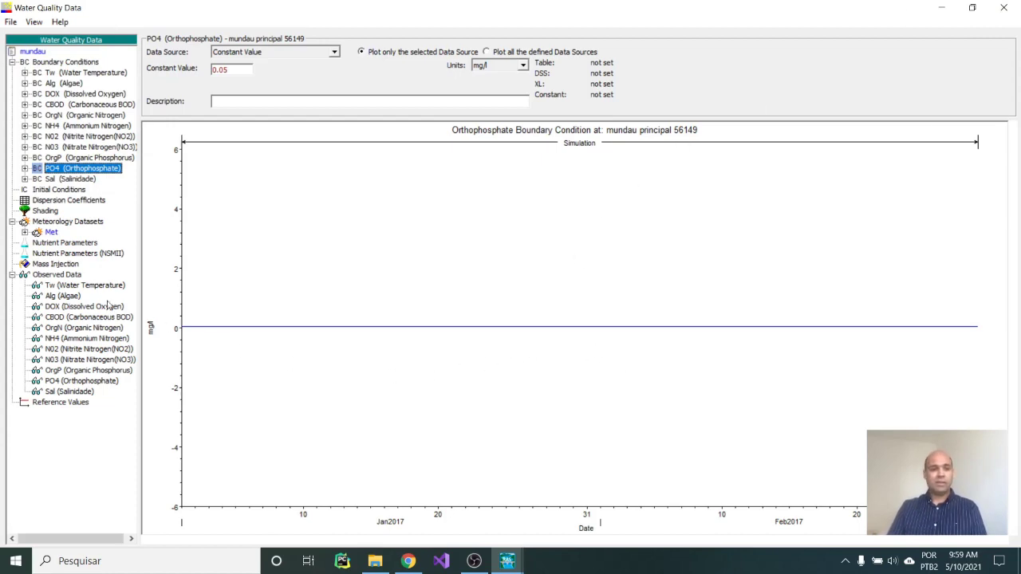
# Examine the nutrient modeling parameters, checking the algae biomass, light growth limitation and algal respiration values in the table and schematic
pyautogui.click(67, 244)
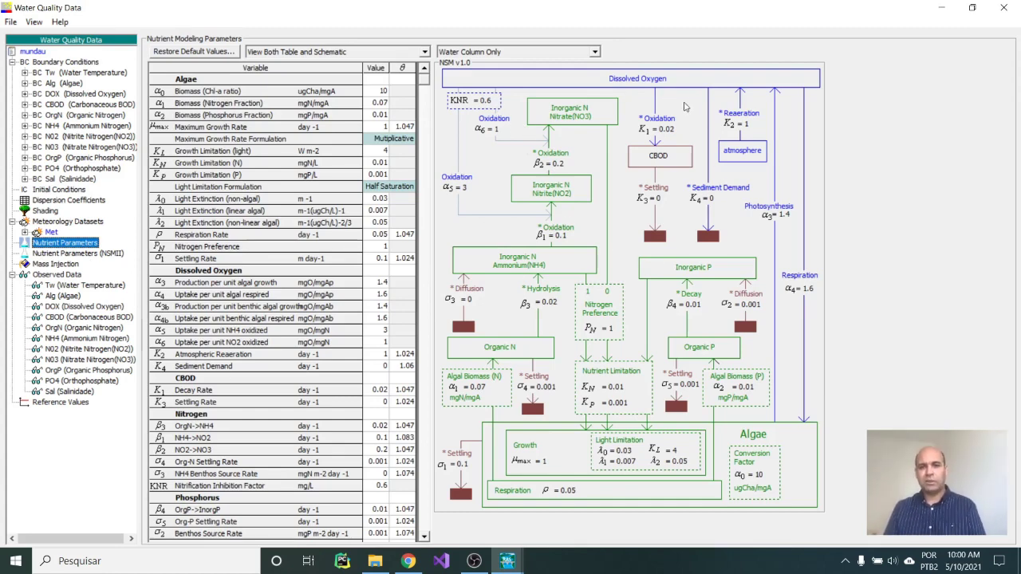
pyautogui.click(381, 93)
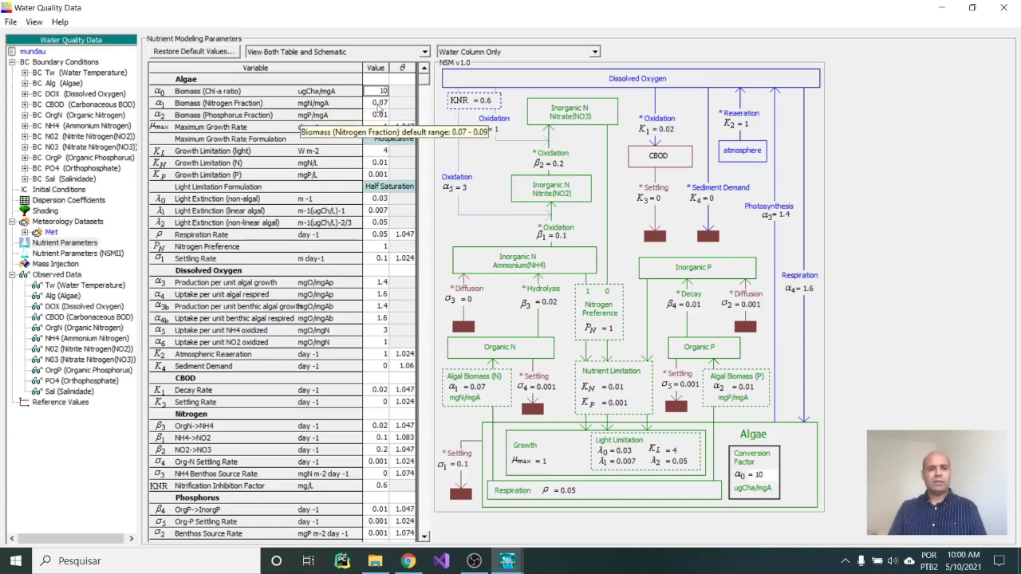
pyautogui.click(379, 105)
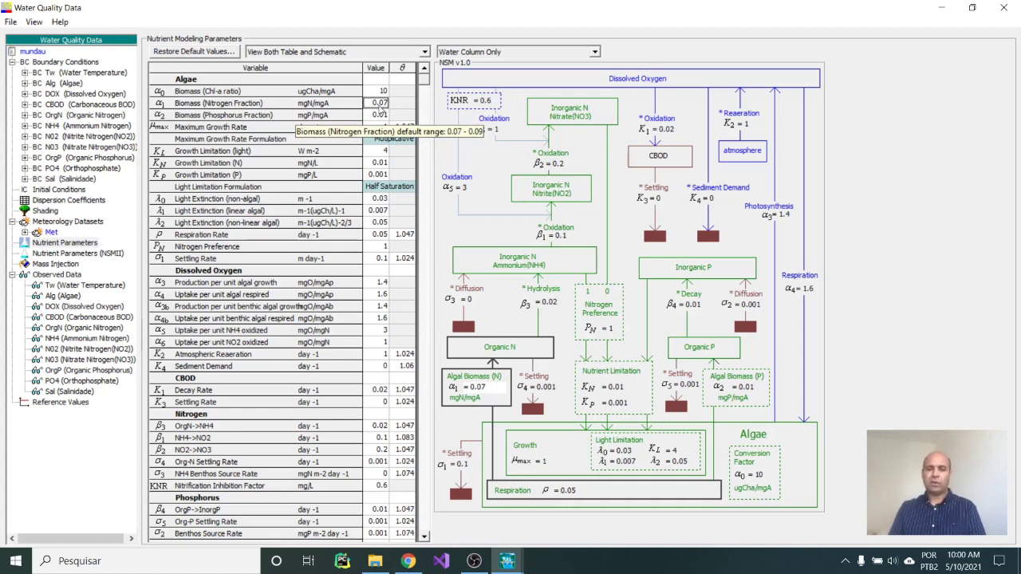
pyautogui.click(378, 151)
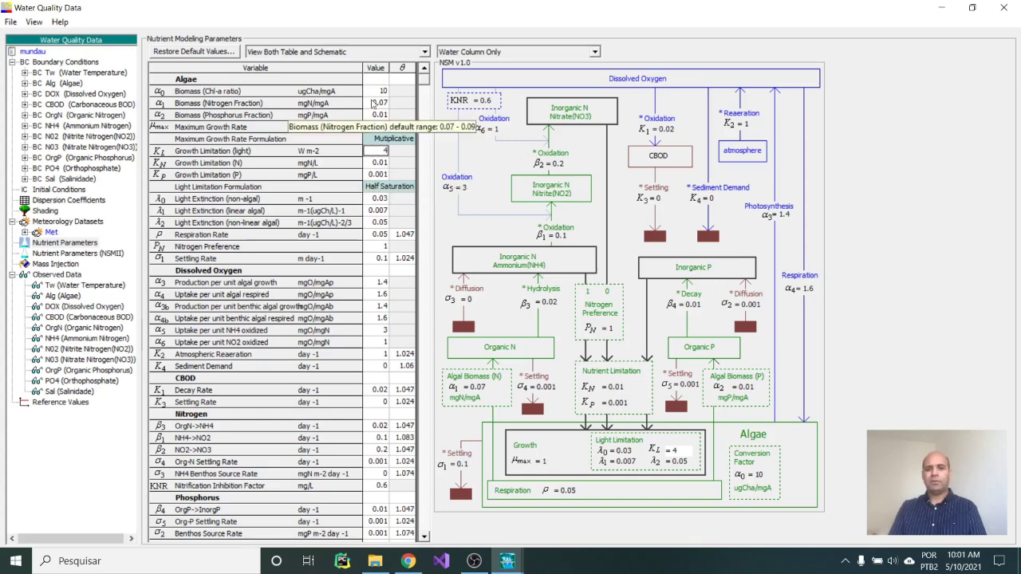
pyautogui.click(804, 291)
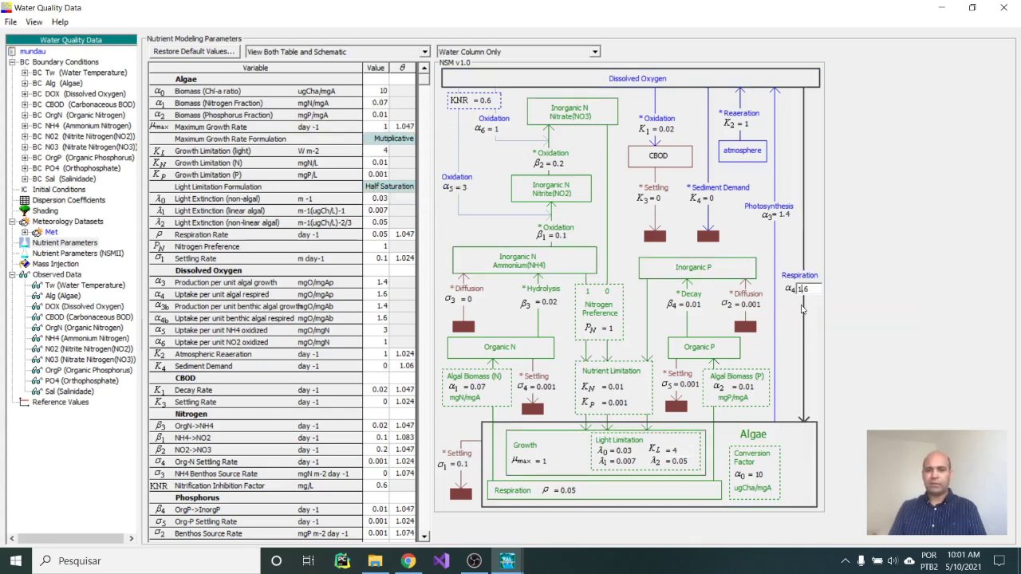
pyautogui.doubleClick(812, 288)
pyautogui.click(788, 311)
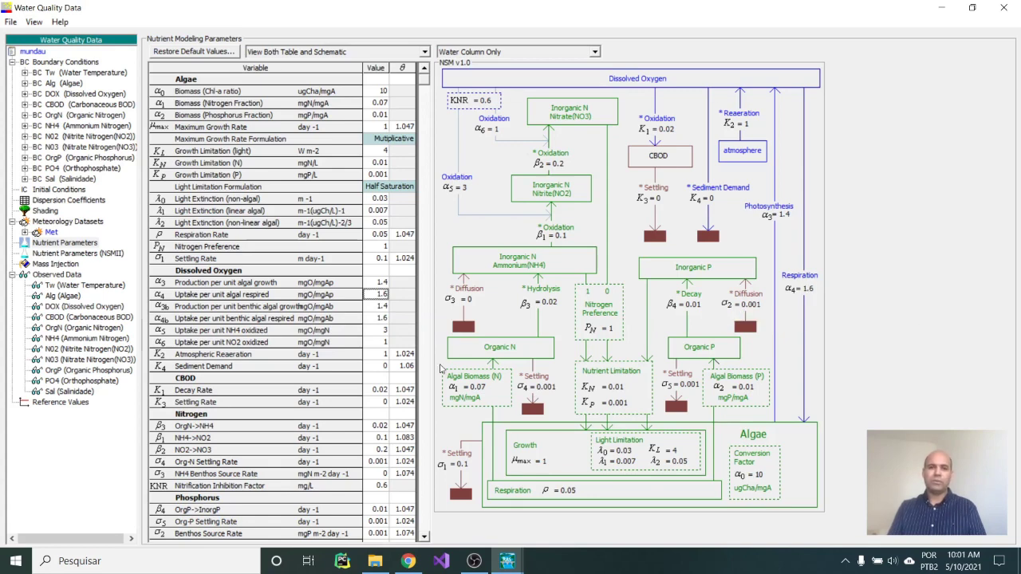
# Save the water quality data and close its editor
pyautogui.click(11, 22)
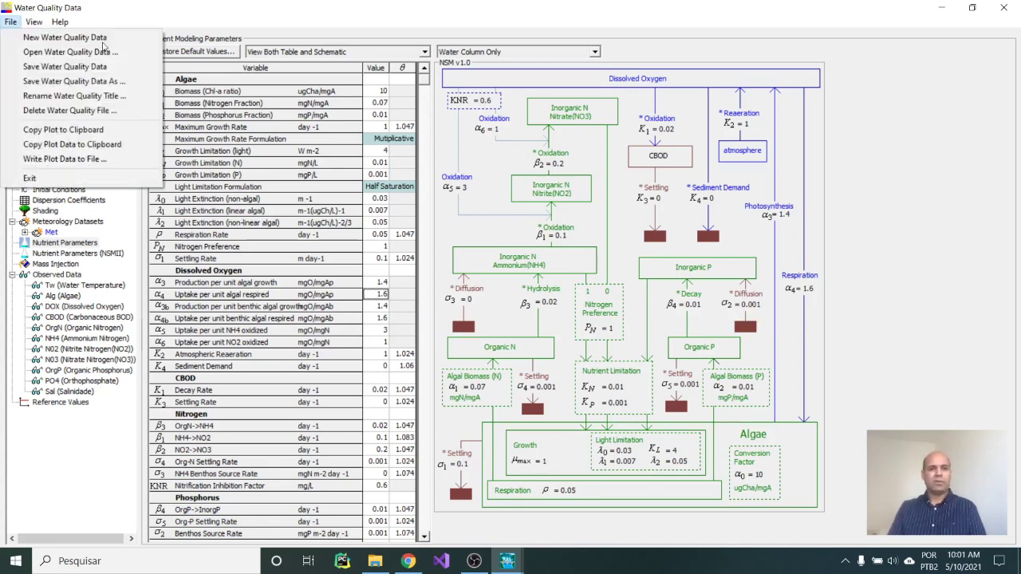
pyautogui.click(33, 22)
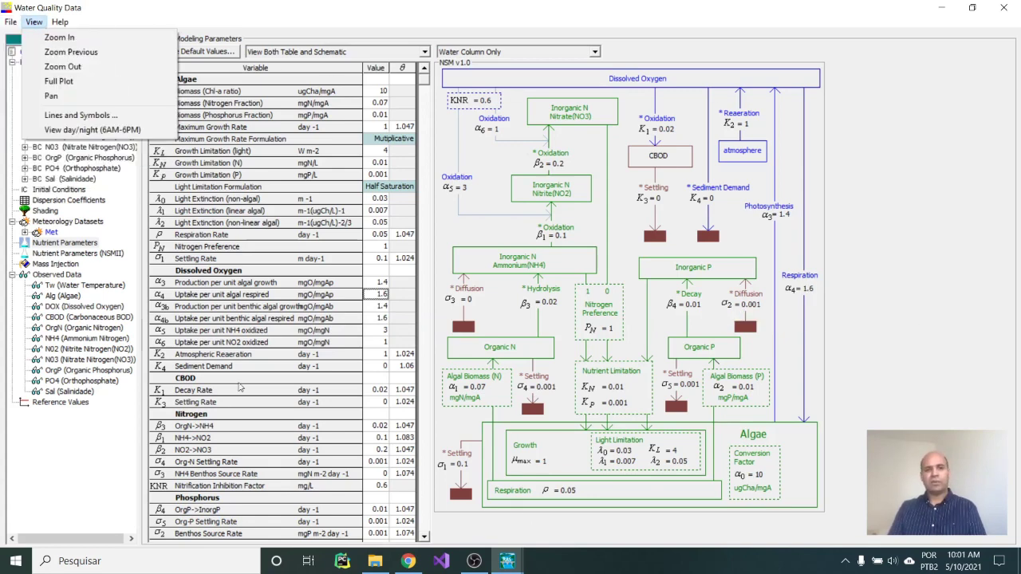
pyautogui.click(15, 23)
pyautogui.click(24, 69)
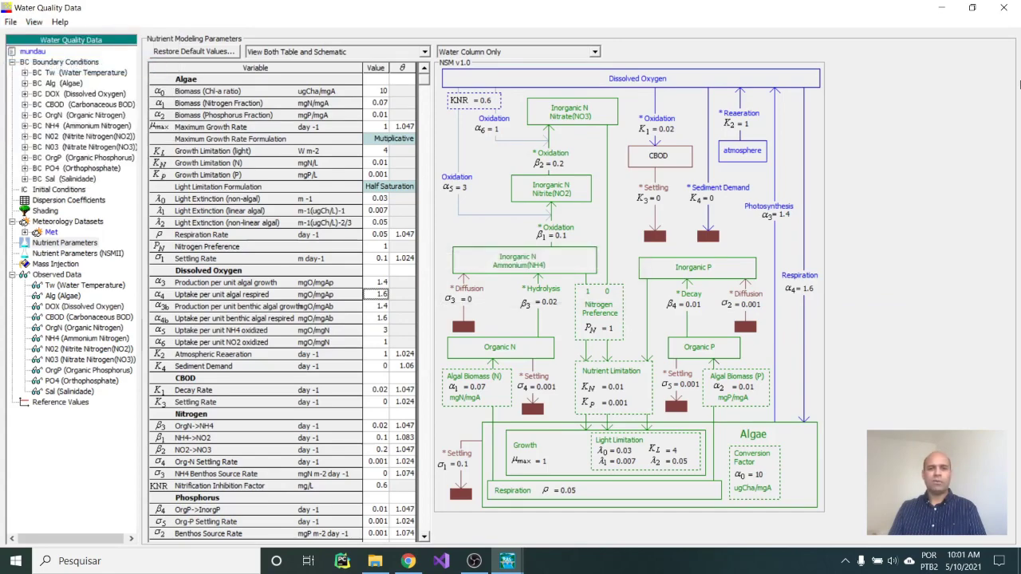
pyautogui.click(1004, 7)
# Try to compute the water quality analysis for the unsteady plan mundau from 01JAN2017 to 28FEB2017
pyautogui.click(485, 213)
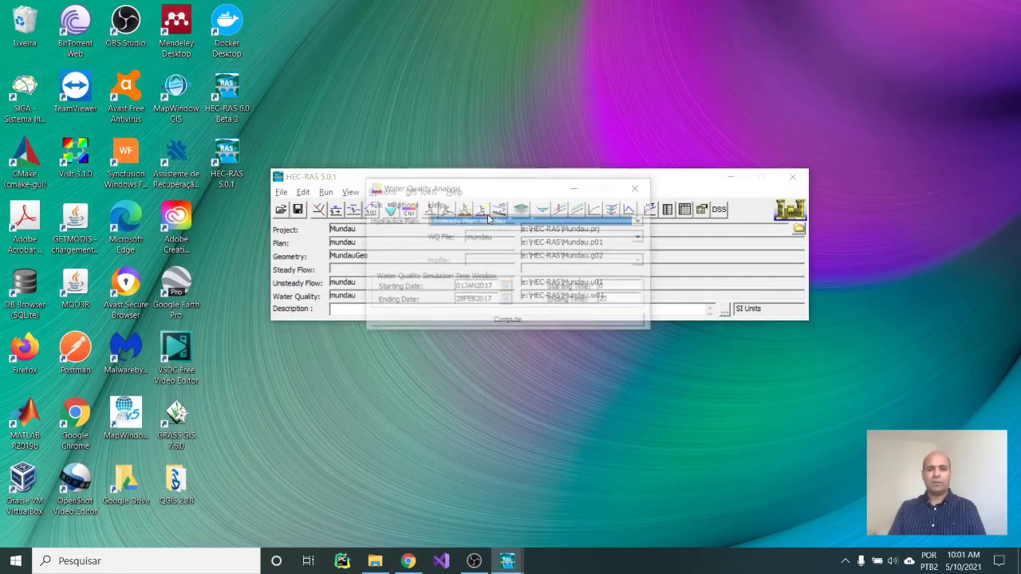
pyautogui.click(638, 188)
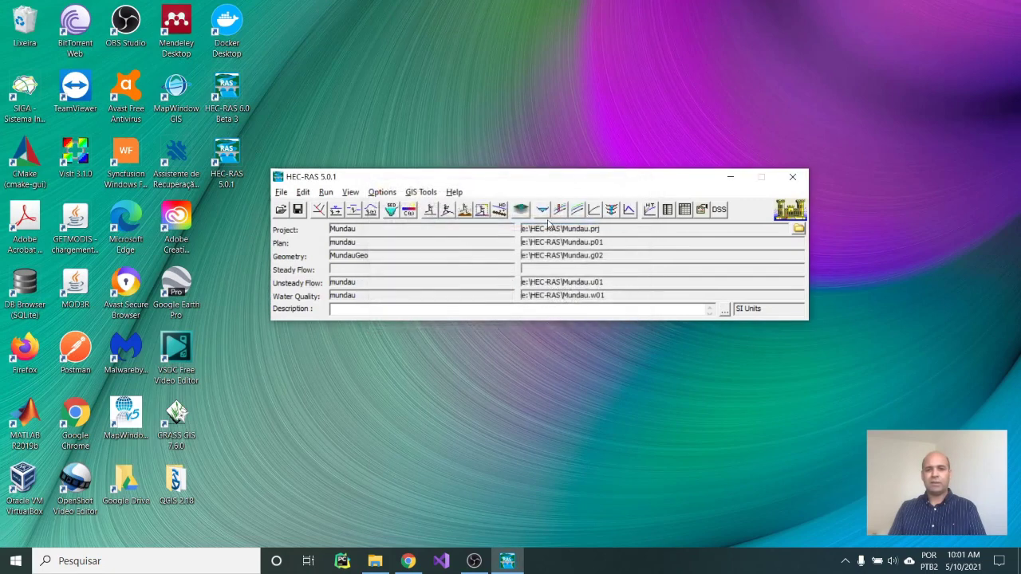
pyautogui.click(483, 213)
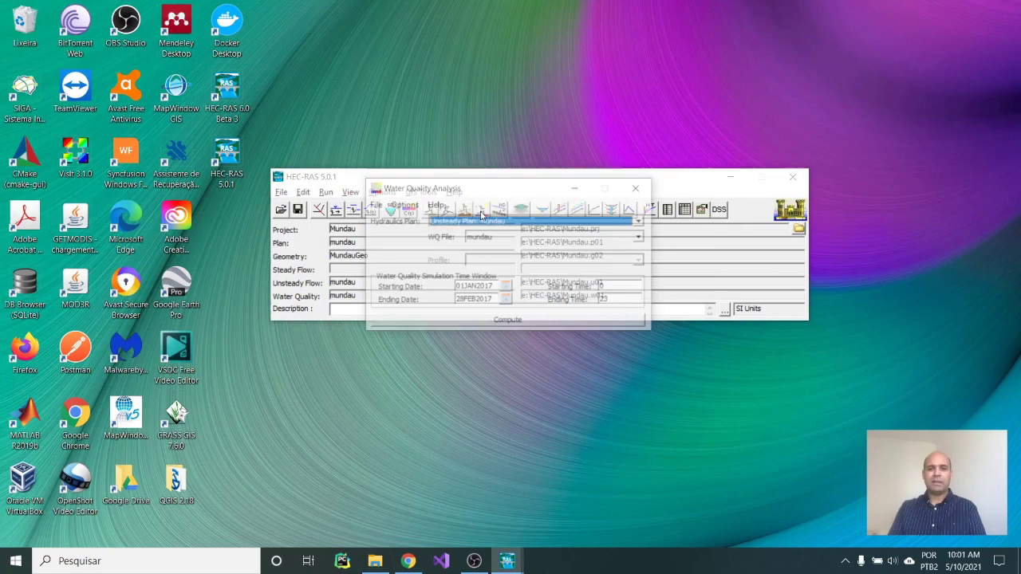
pyautogui.click(491, 323)
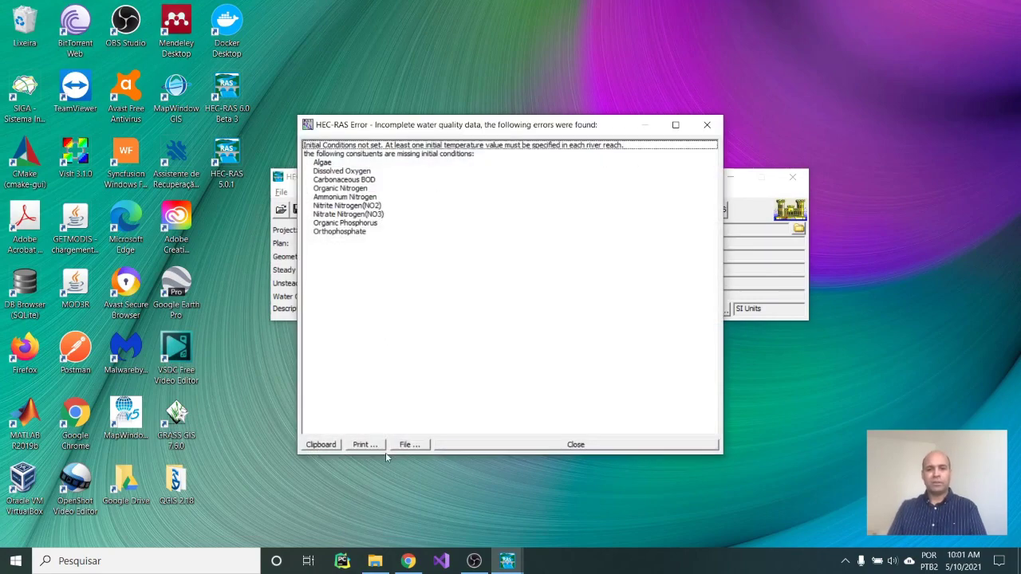
pyautogui.click(705, 125)
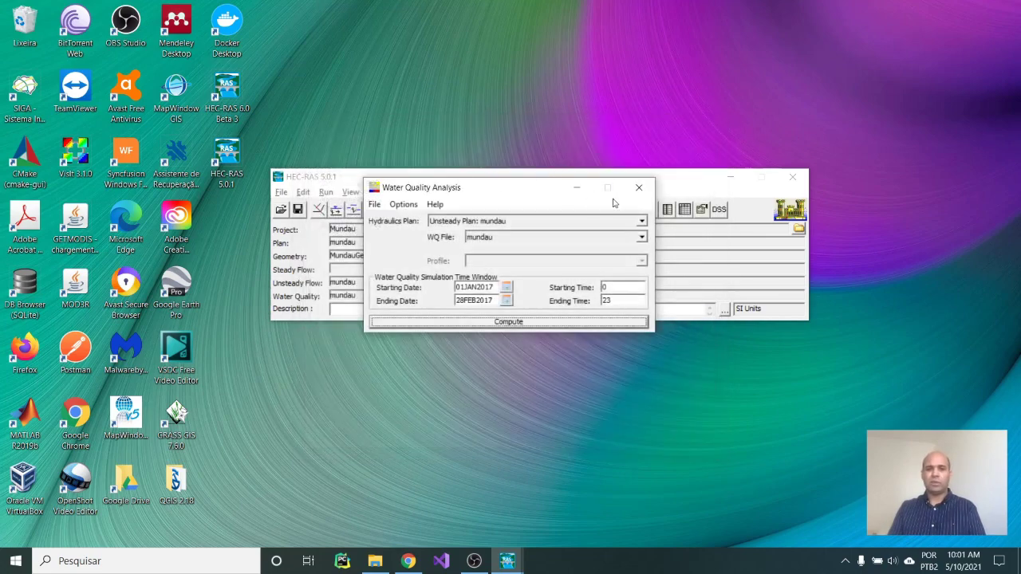
pyautogui.click(642, 187)
# Reopen the water quality data and show its initial conditions table
pyautogui.click(408, 211)
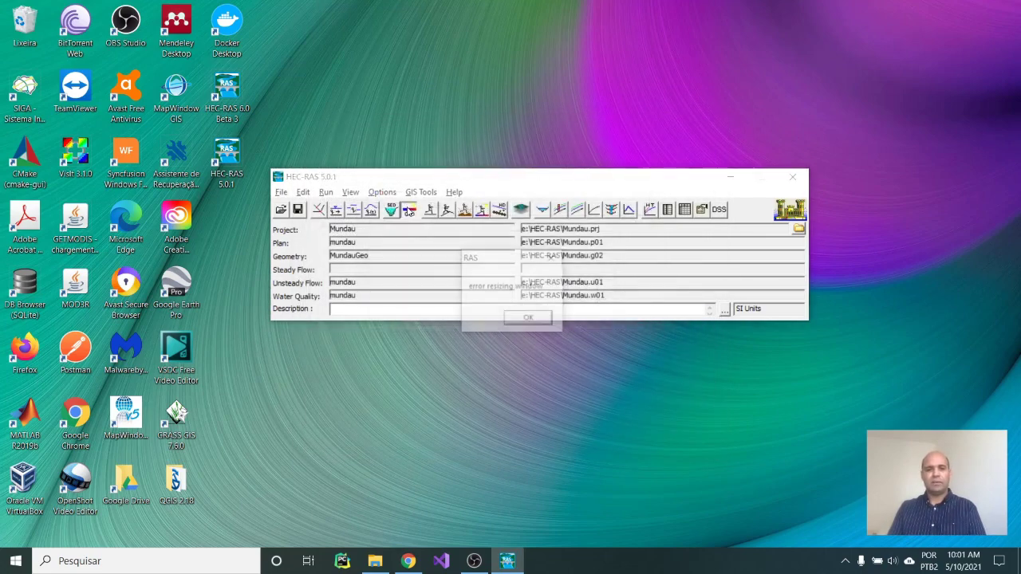
pyautogui.click(529, 319)
pyautogui.doubleClick(715, 155)
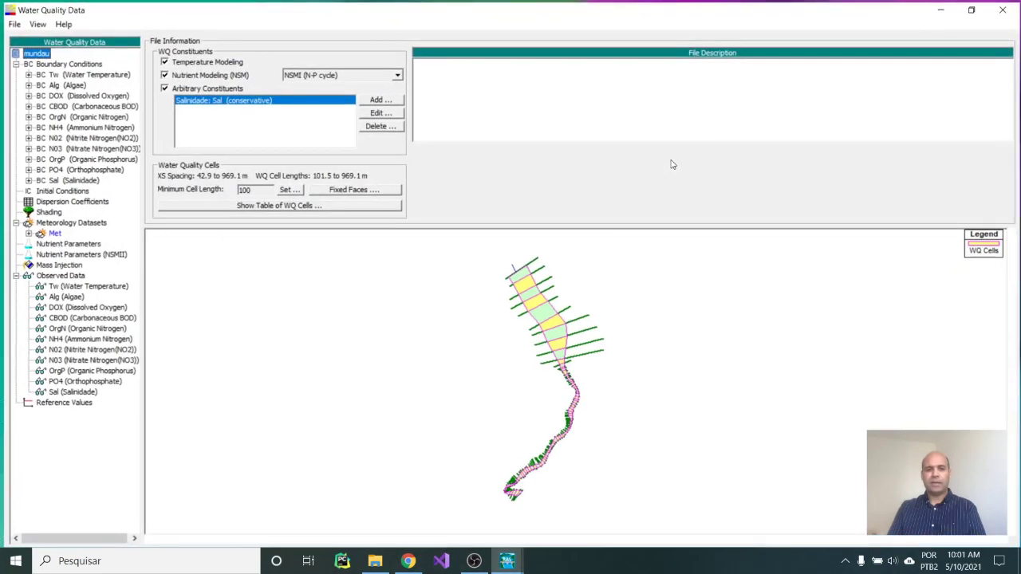
pyautogui.click(53, 190)
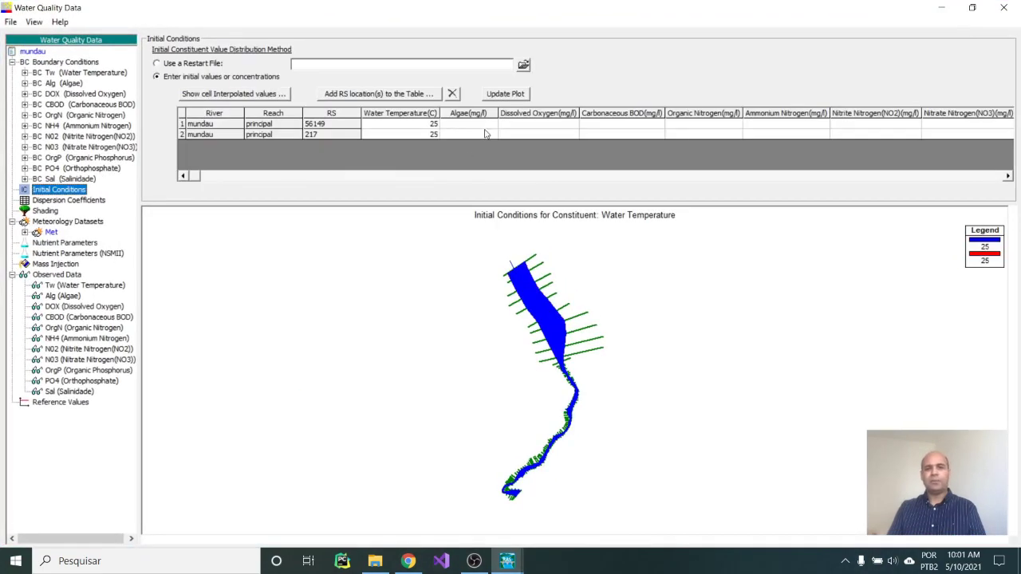
# Set the initial algae concentration to 0 mg/l at both river stations, 56149 and 217
pyautogui.click(483, 125)
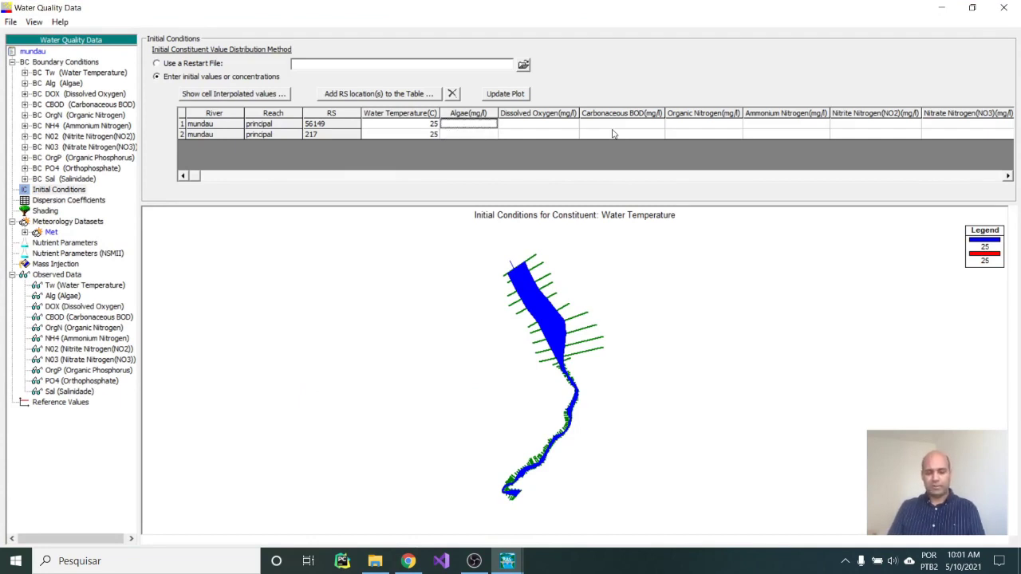
pyautogui.write('0')
pyautogui.press('Return')
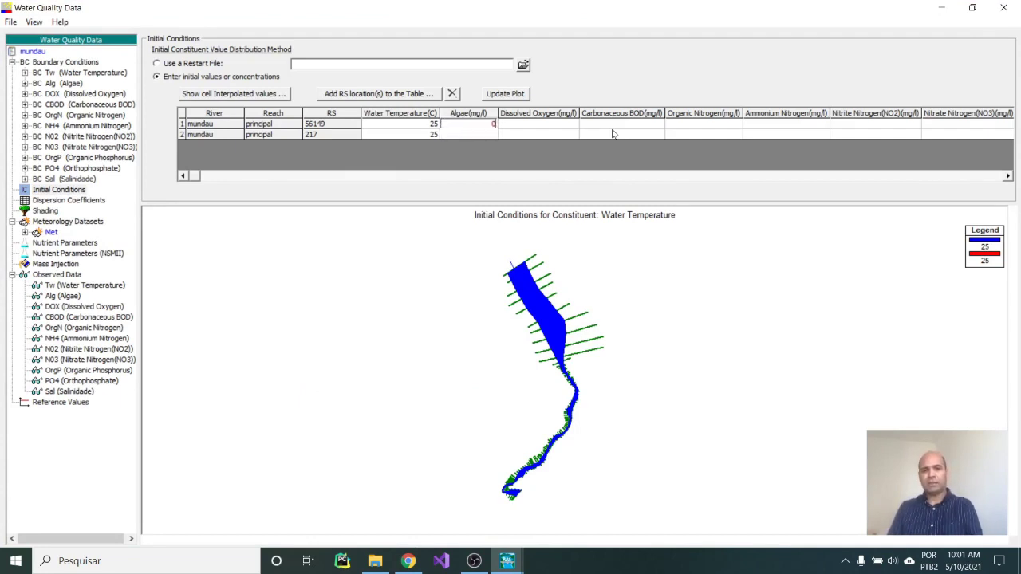
pyautogui.write('0')
pyautogui.press('Return')
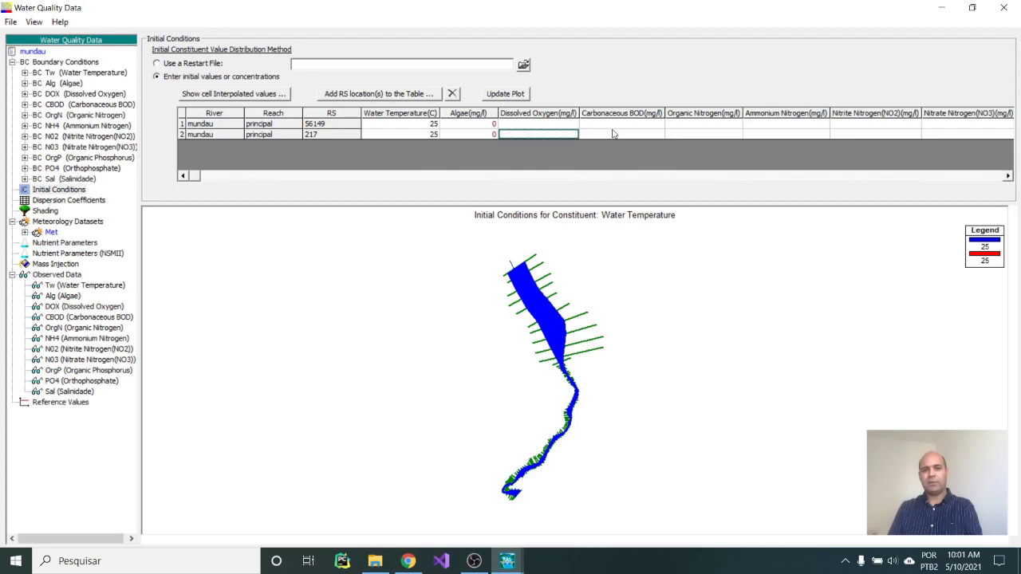
# Set the initial dissolved oxygen to 9 mg/l at both river stations
pyautogui.press('Up')
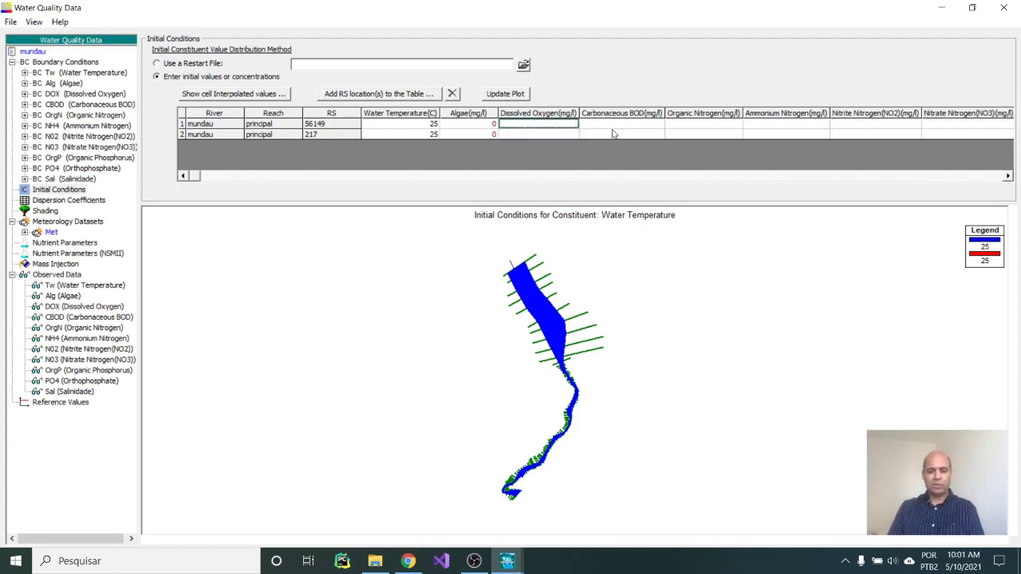
pyautogui.write('9')
pyautogui.press('Return')
pyautogui.write('9')
pyautogui.press('Return')
# Set the initial carbonaceous BOD to 2 mg/l at both river stations
pyautogui.press('Up')
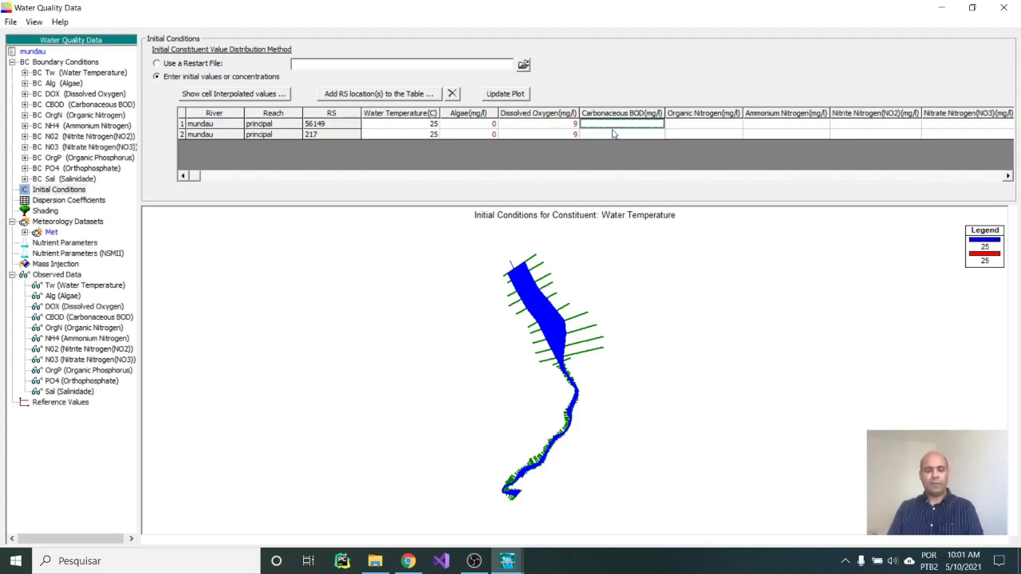
pyautogui.write('2')
pyautogui.press('Return')
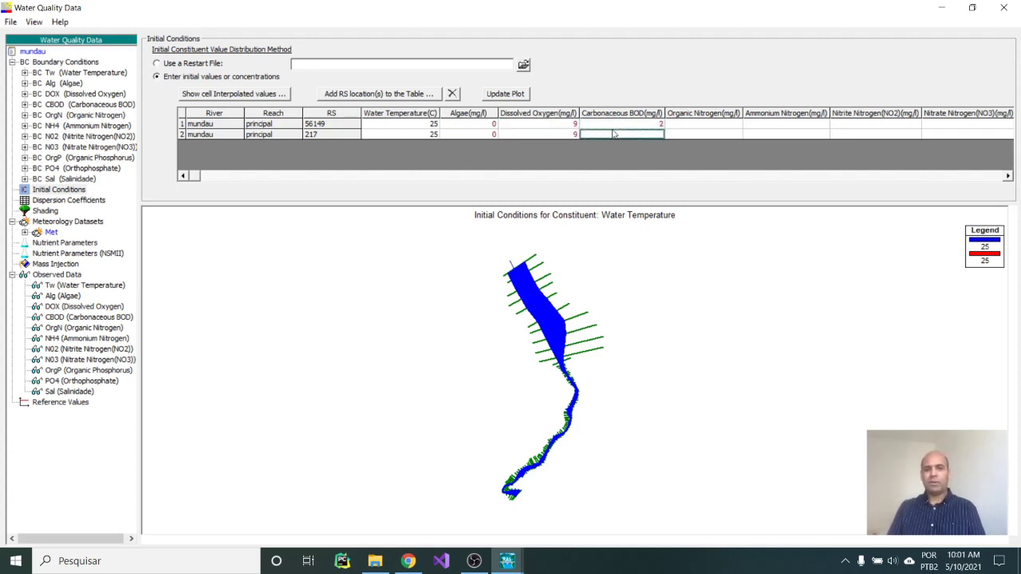
pyautogui.write('2')
pyautogui.press('Return')
# Set the initial organic nitrogen concentration to 0.1 mg/l at both river stations
pyautogui.press('Up')
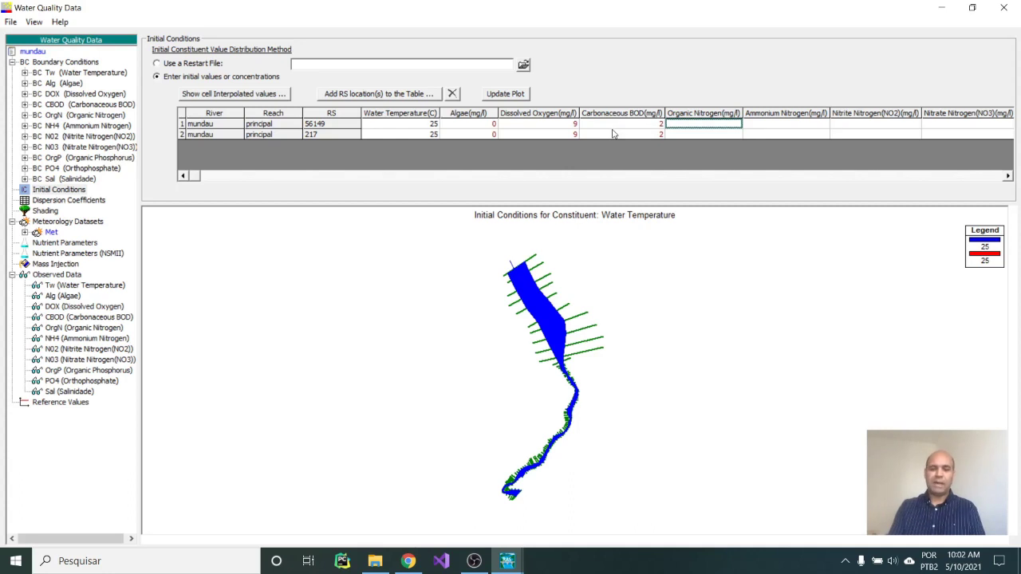
pyautogui.write('0')
pyautogui.press('Return')
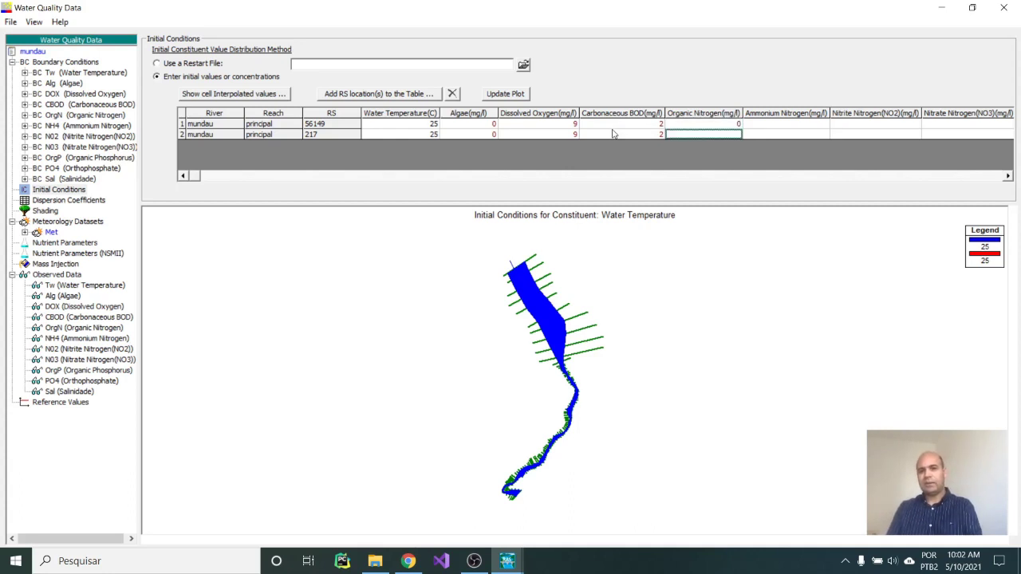
pyautogui.write('0')
pyautogui.press('Return')
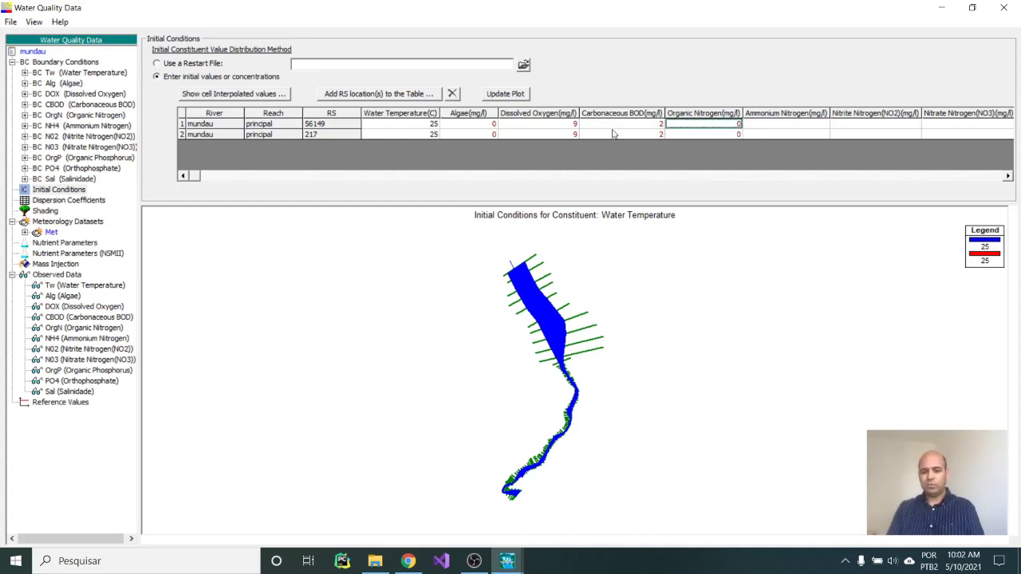
pyautogui.write('0.1')
pyautogui.press('Return')
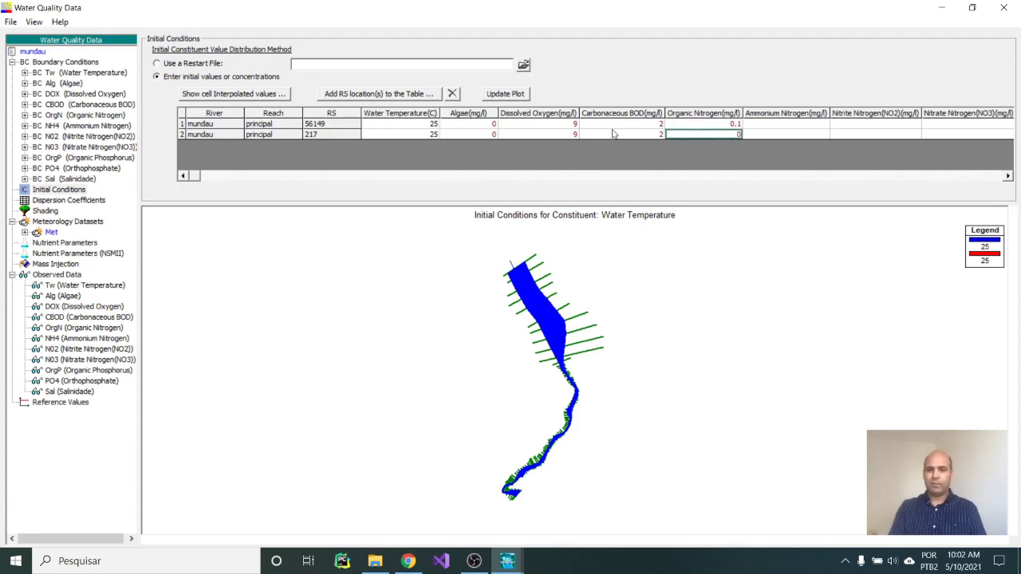
pyautogui.write('0.1')
pyautogui.press('Return')
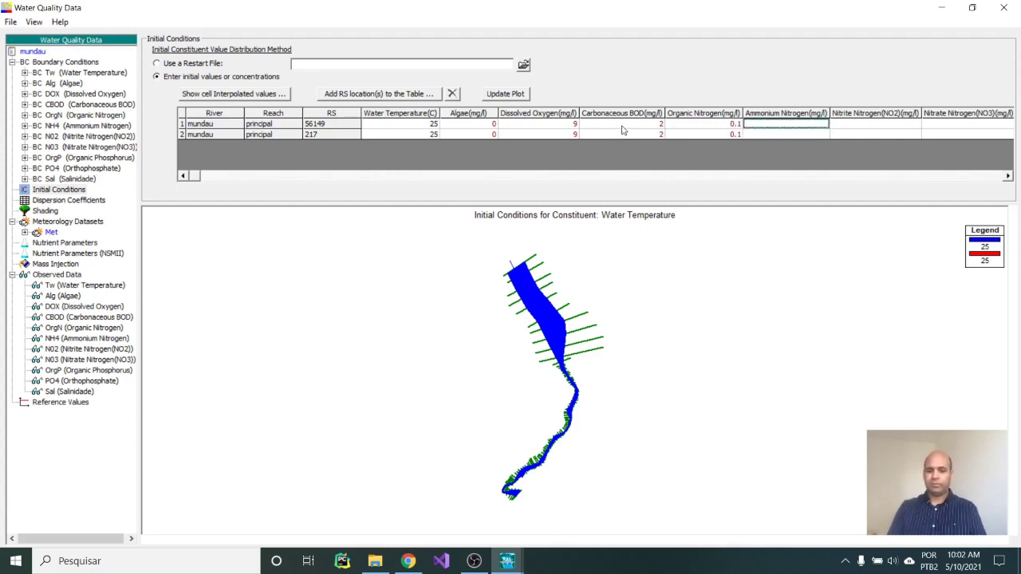
# Set the initial ammonium nitrogen and nitrite nitrogen (NO2) concentrations to 0.1 mg/l at both river stations
pyautogui.write('0.1')
pyautogui.press('Return')
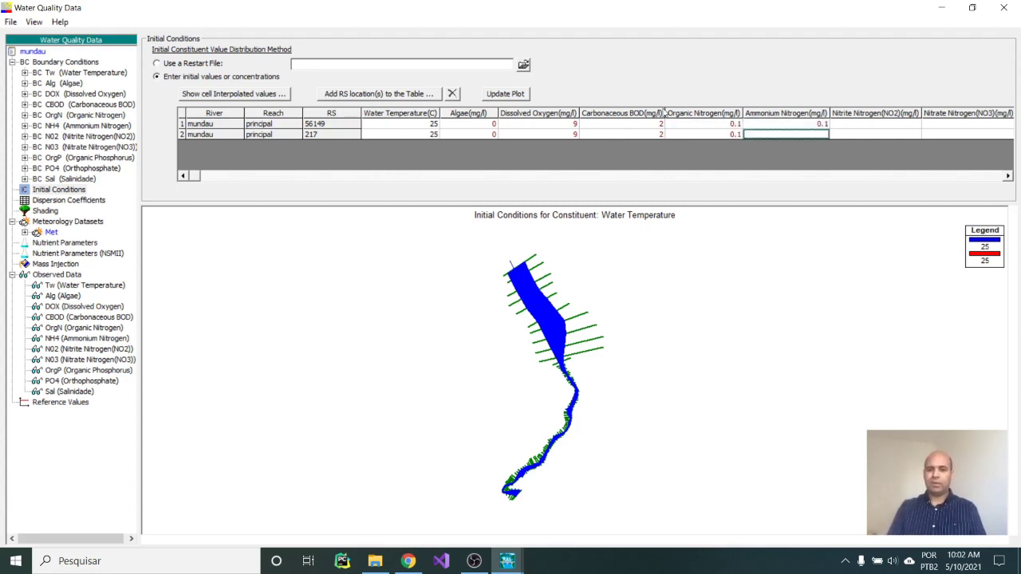
pyautogui.write('0.1')
pyautogui.press('Return')
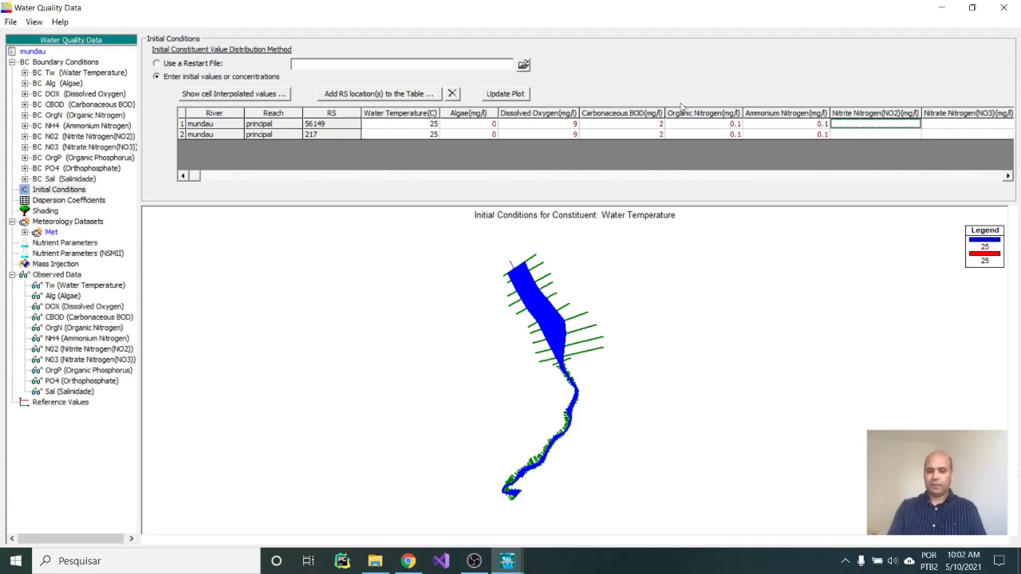
pyautogui.write('0.1')
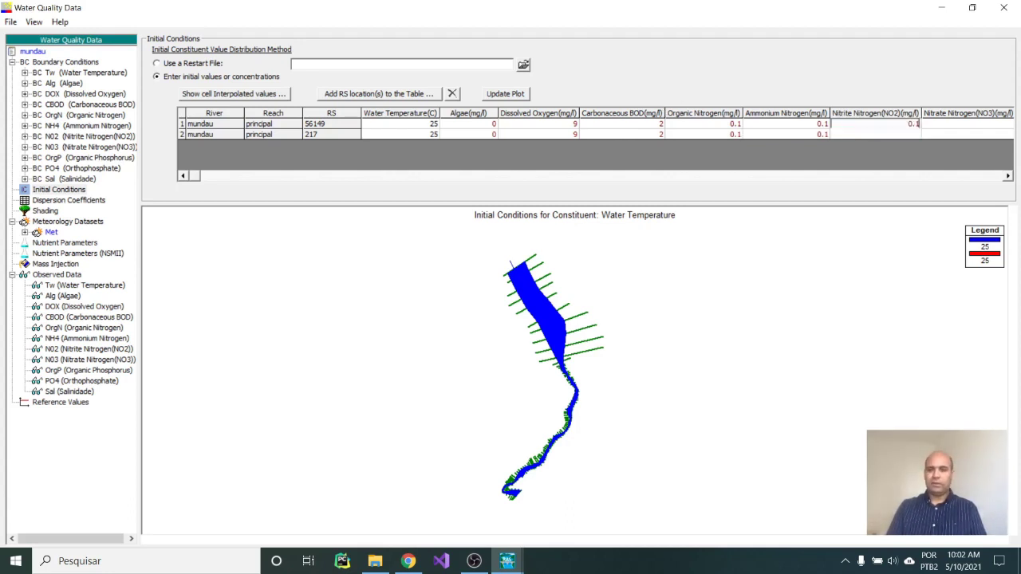
pyautogui.press('Return')
pyautogui.write('0.1')
pyautogui.press('Return')
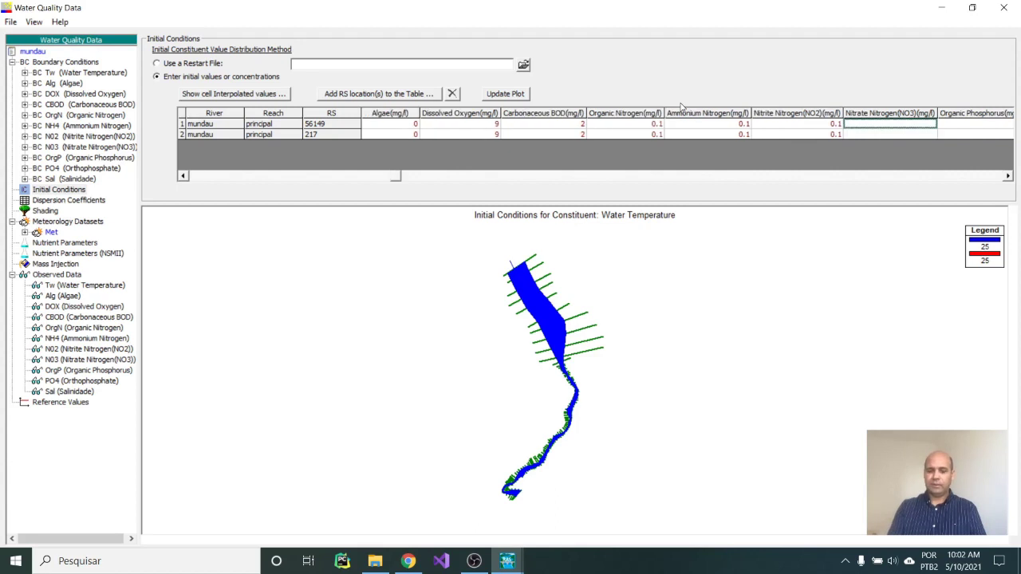
# Set the initial nitrate nitrogen (NO3) concentration to 0.1 mg/l at both river stations
pyautogui.write('0.1')
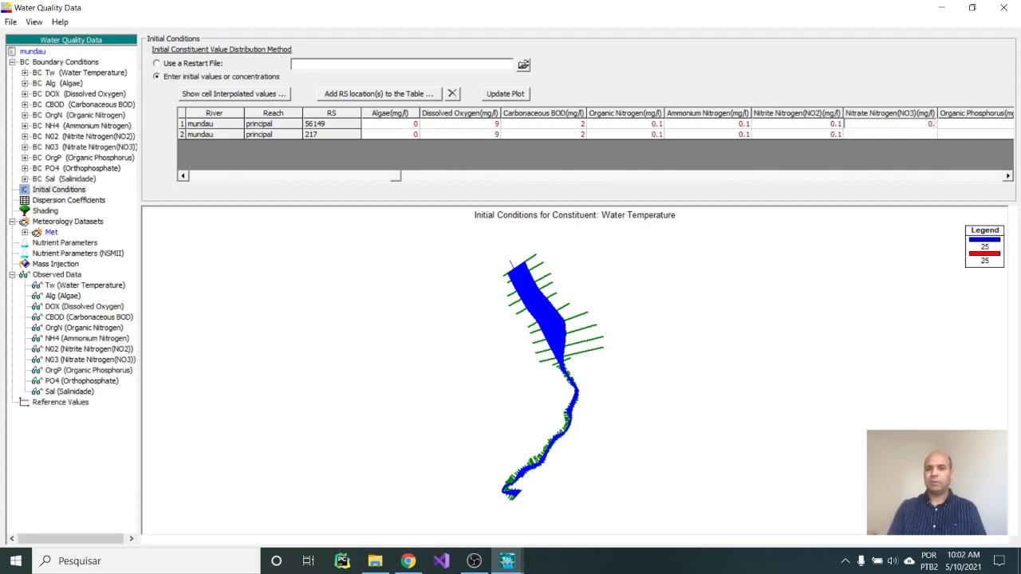
pyautogui.press('Return')
pyautogui.write('0.1')
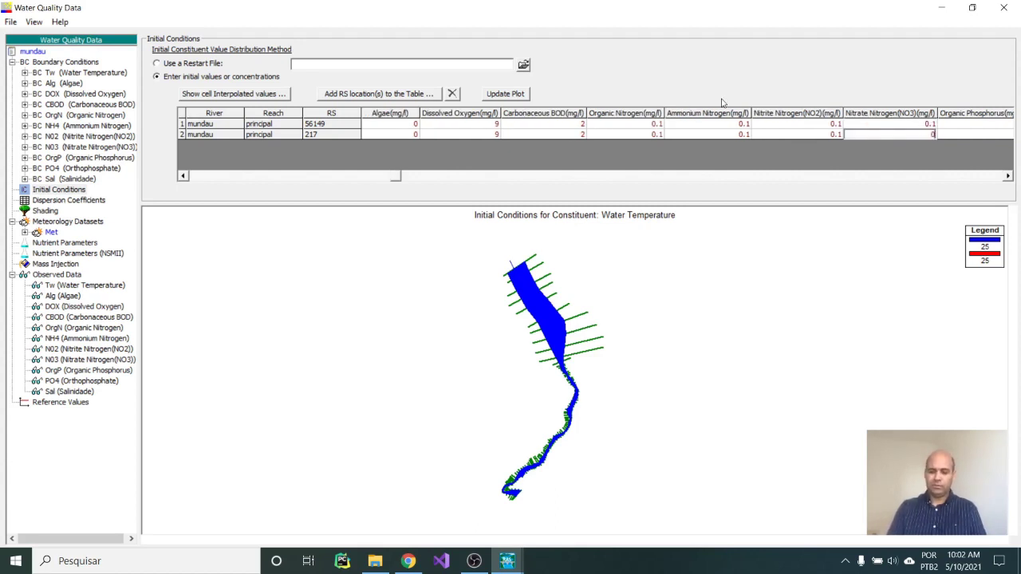
pyautogui.press('Return')
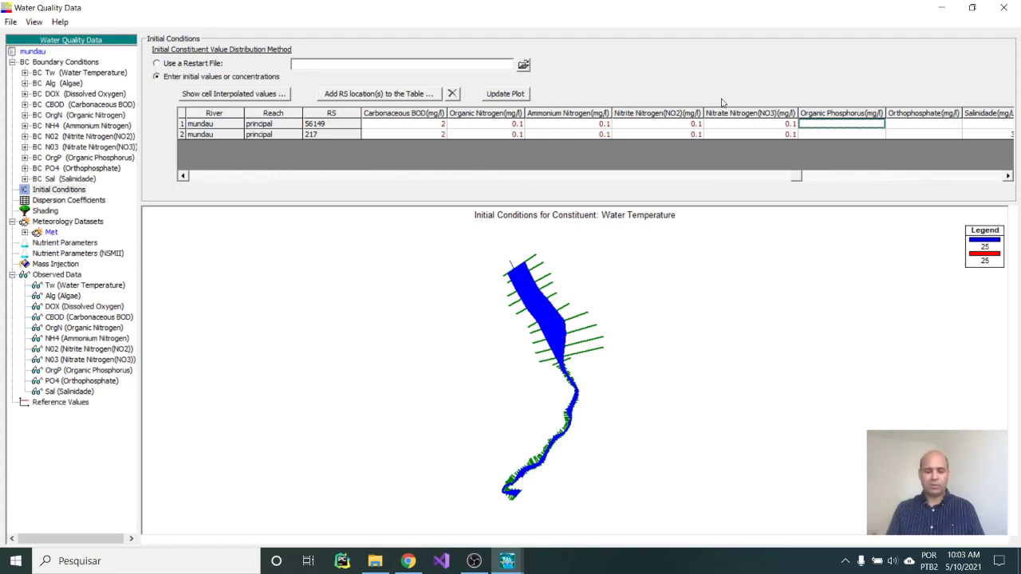
# Set the initial organic phosphorus concentration to 0.01 mg/l at both river stations
pyautogui.write('0.01')
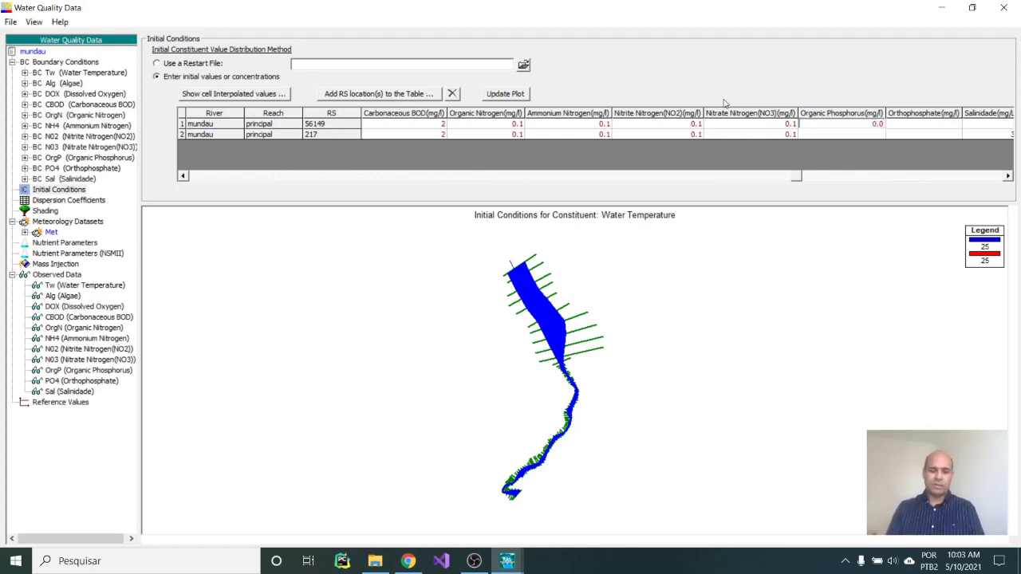
pyautogui.press('Return')
pyautogui.write('0.01')
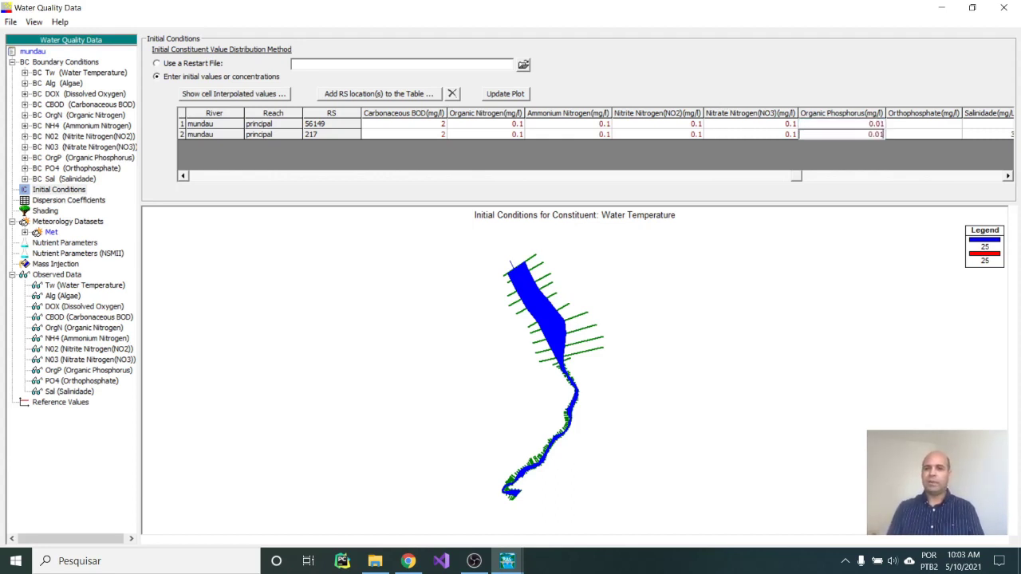
pyautogui.press('Tab')
# Set the initial orthophosphate concentration to 0.01 mg/l at both river stations
pyautogui.press('Up')
pyautogui.write('0')
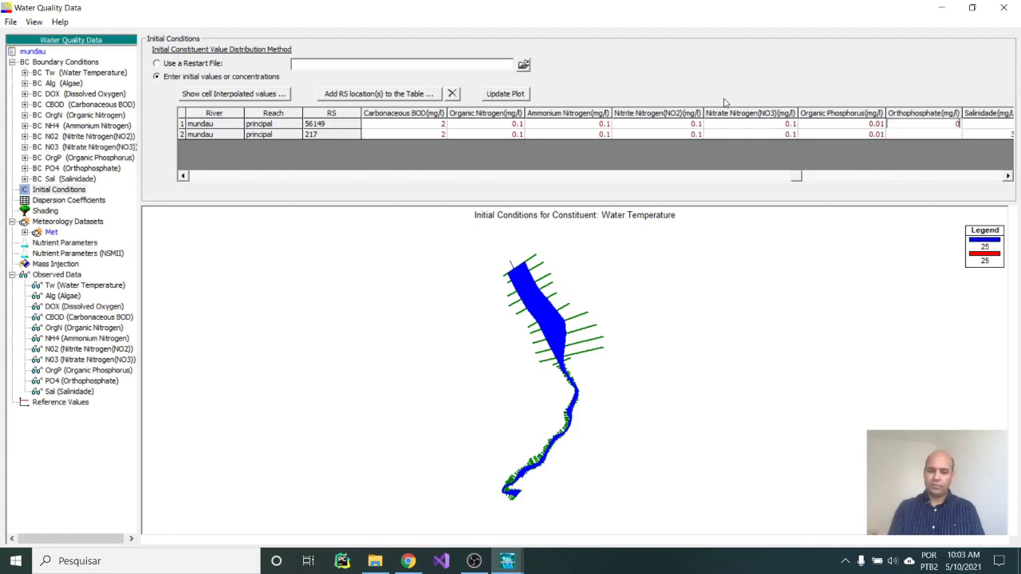
pyautogui.write('.01')
pyautogui.press('Return')
pyautogui.write('0.01')
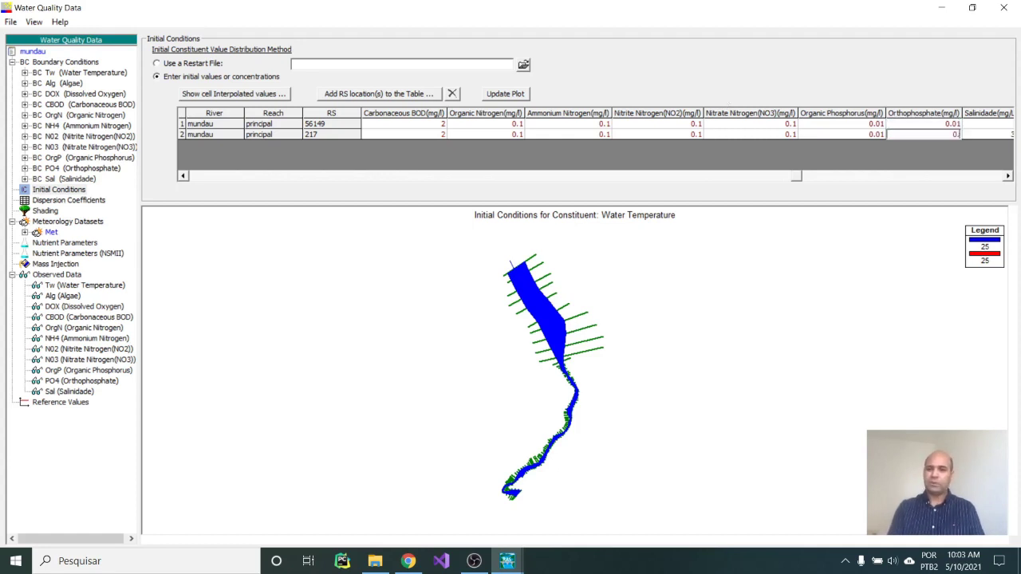
pyautogui.press('Tab')
pyautogui.press('Up')
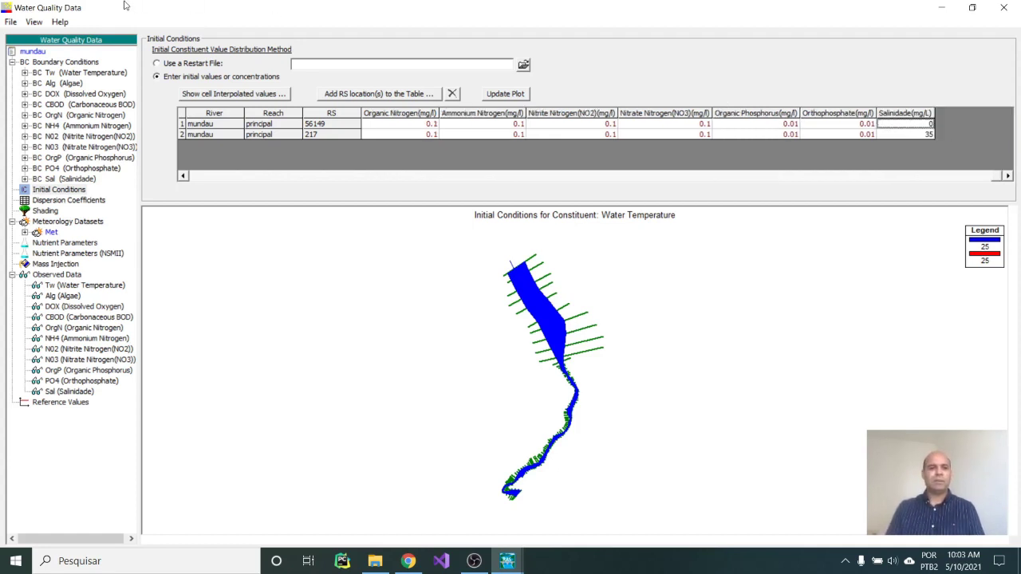
# Save the water quality data with the completed initial conditions and close its editor
pyautogui.click(10, 22)
pyautogui.click(71, 71)
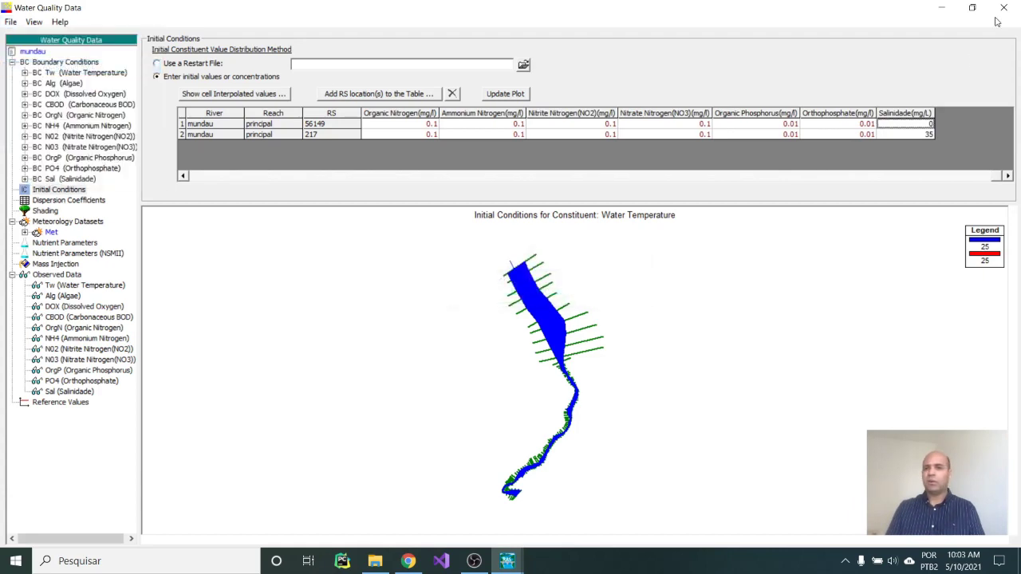
pyautogui.click(1004, 7)
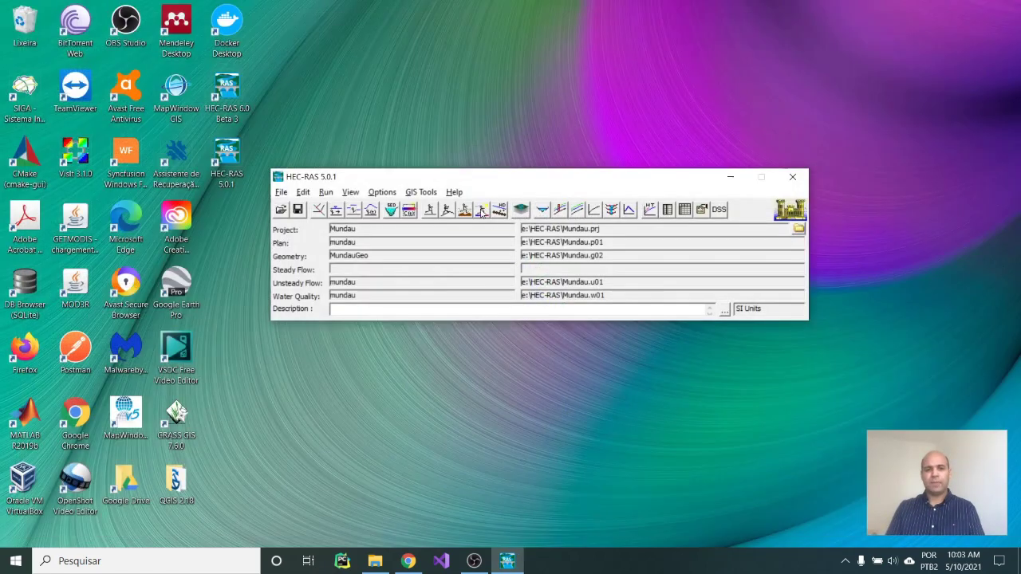
# Compute the water quality analysis for the unsteady plan mundau, then close the computation and analysis windows
pyautogui.click(484, 211)
pyautogui.click(470, 327)
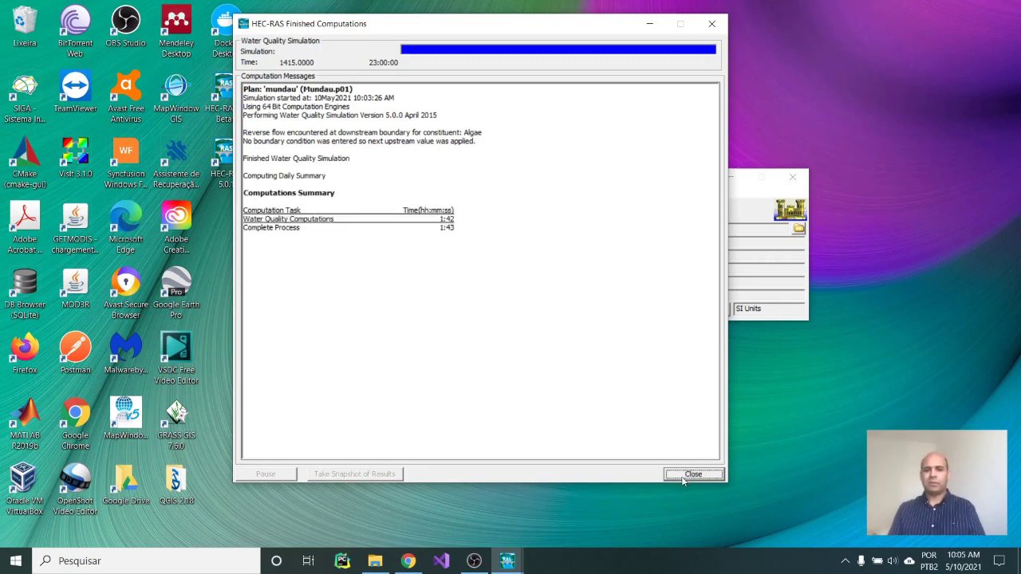
pyautogui.click(691, 475)
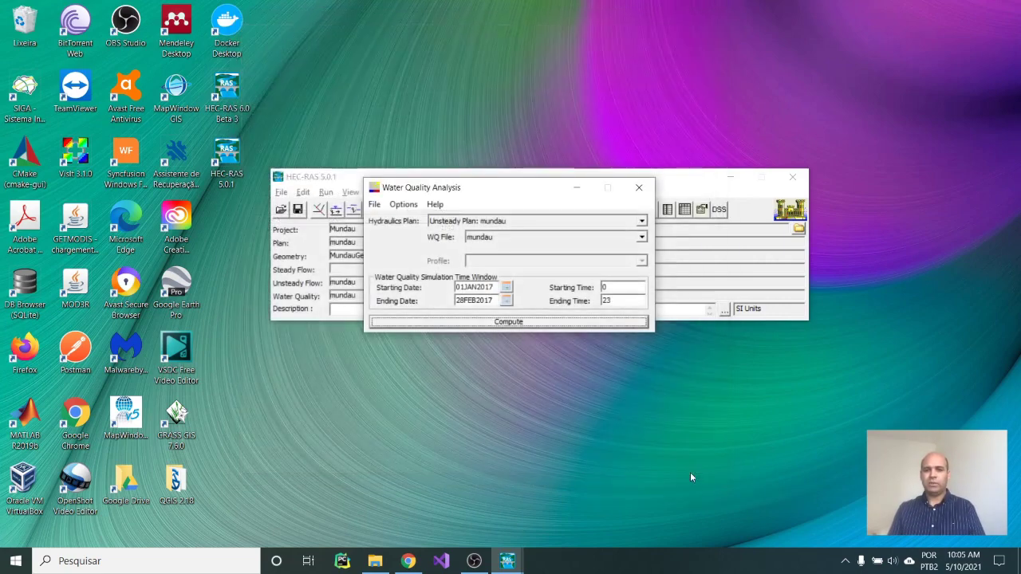
pyautogui.click(639, 187)
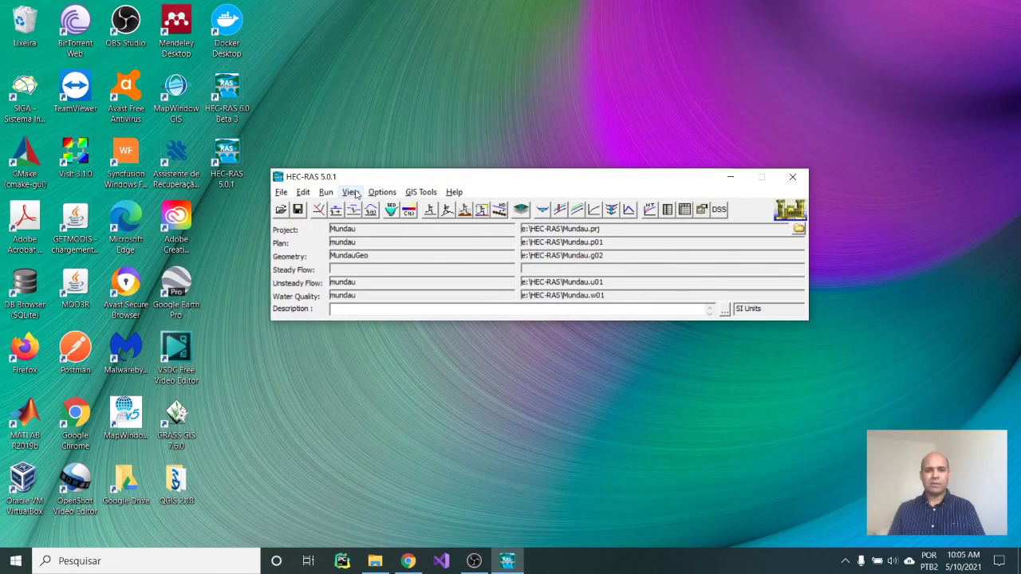
# Show the water quality spatial plot with only dissolved oxygen plotted instead of water temperature
pyautogui.click(350, 192)
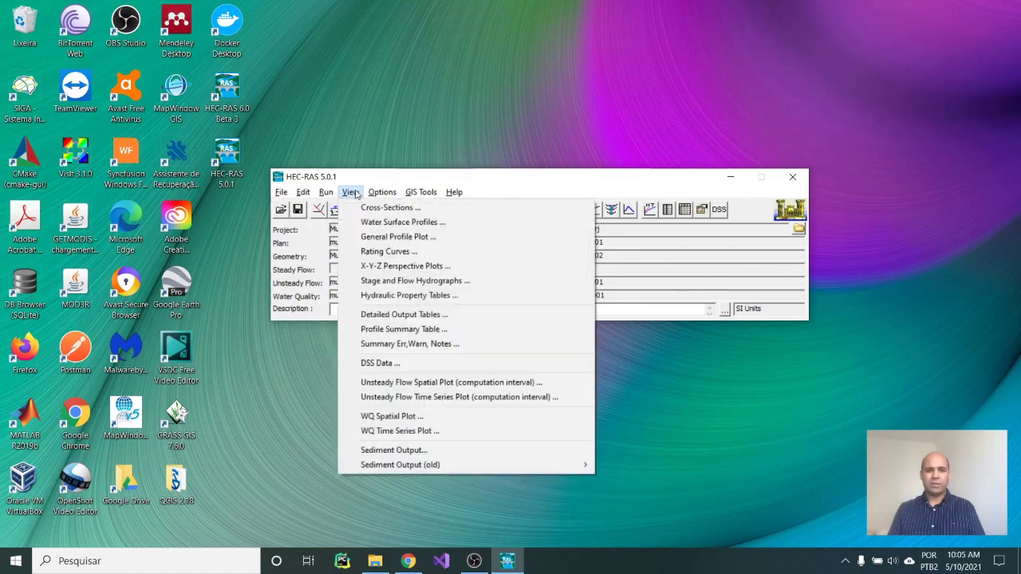
pyautogui.click(401, 419)
pyautogui.click(714, 71)
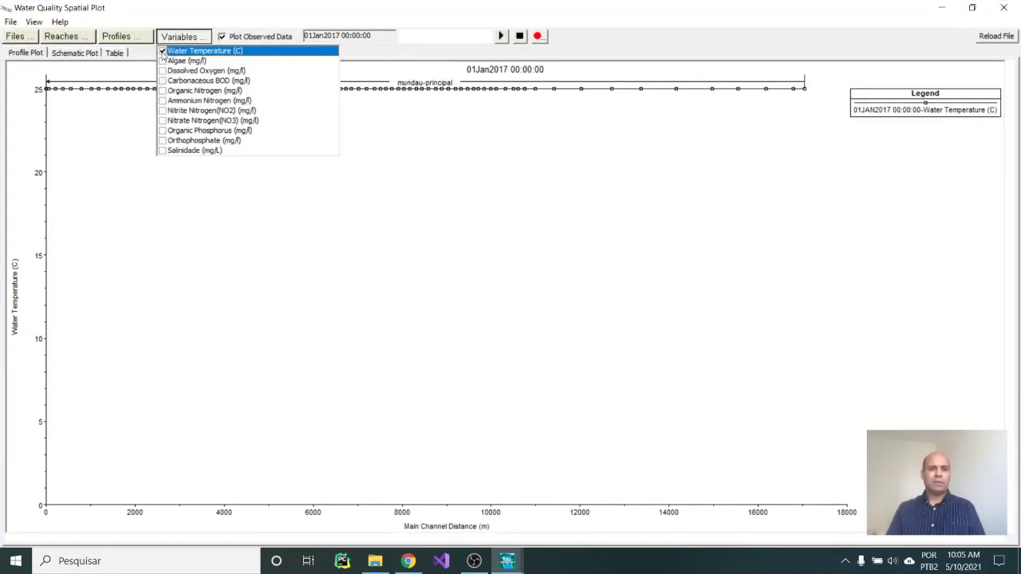
pyautogui.click(163, 51)
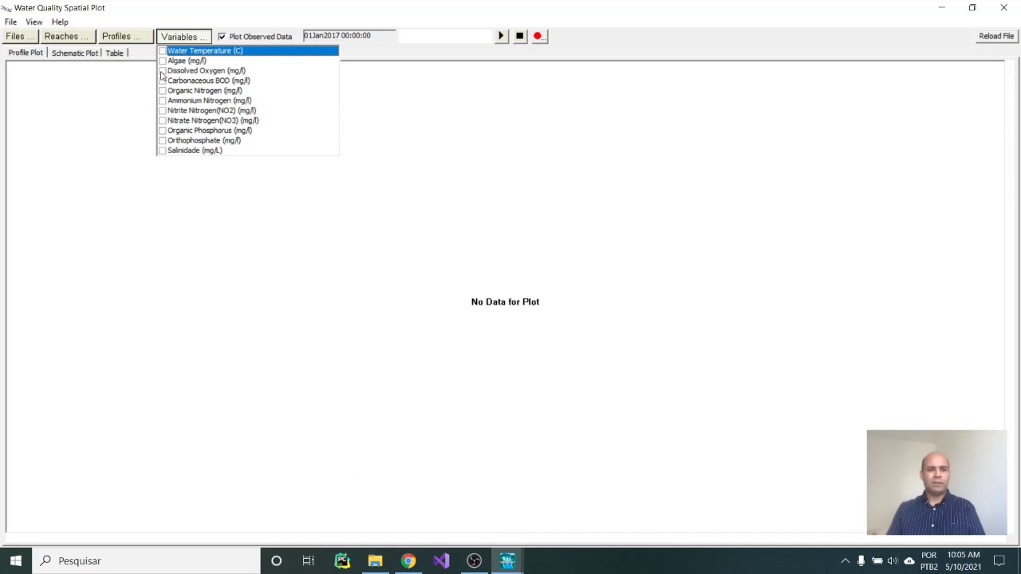
pyautogui.click(163, 71)
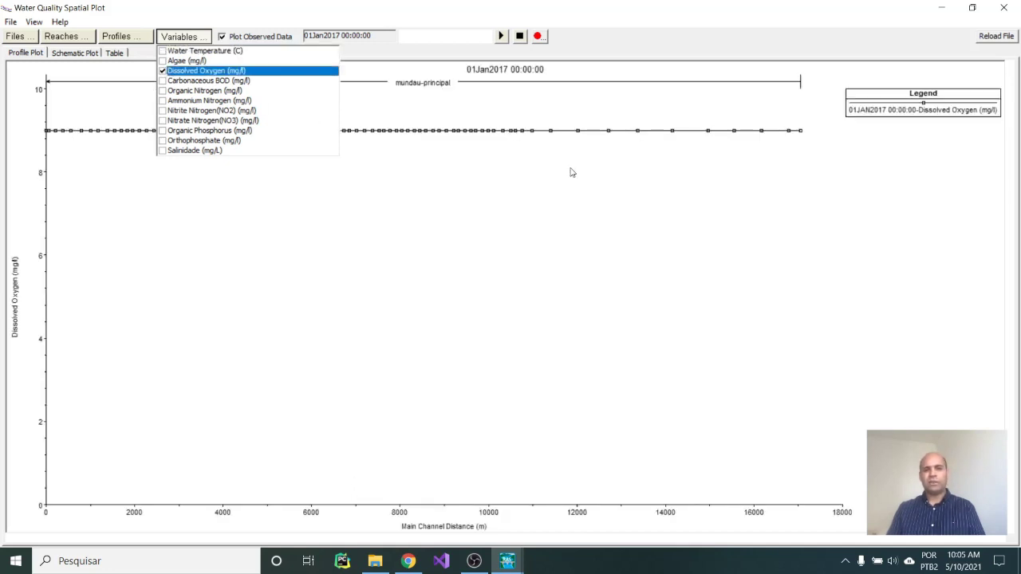
pyautogui.click(572, 172)
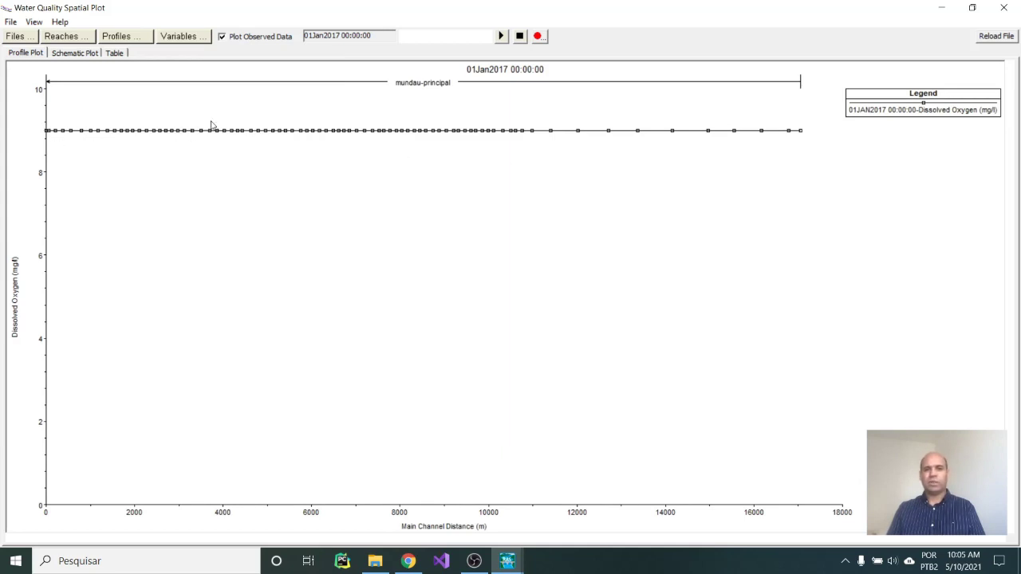
# Animate the dissolved oxygen profile along the river through the simulation period and stop the playback
pyautogui.click(501, 35)
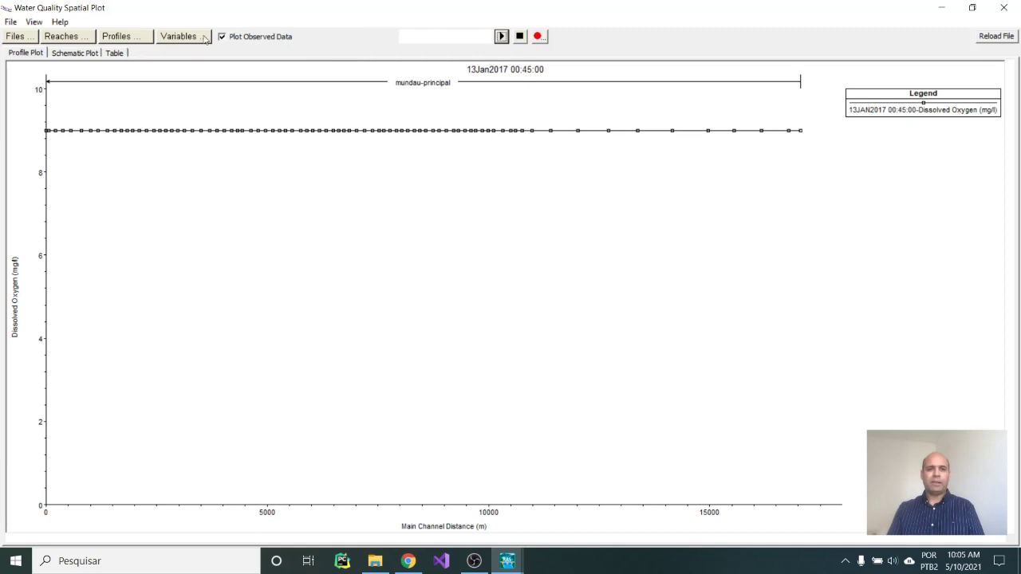
pyautogui.click(516, 37)
# Plot only carbonaceous BOD instead of dissolved oxygen, animate its profile over time, and close the spatial plot
pyautogui.click(193, 40)
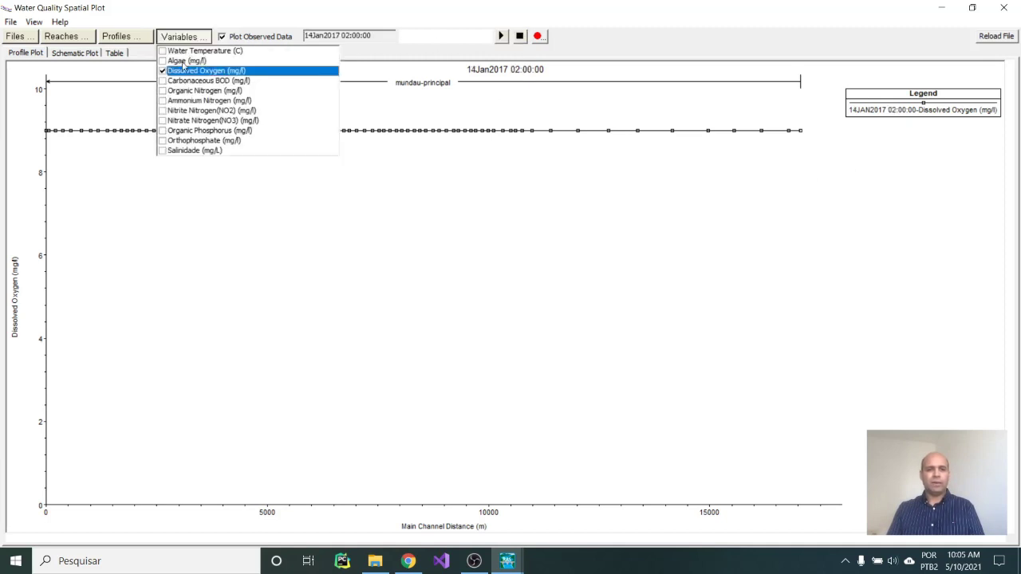
pyautogui.click(163, 71)
pyautogui.click(163, 80)
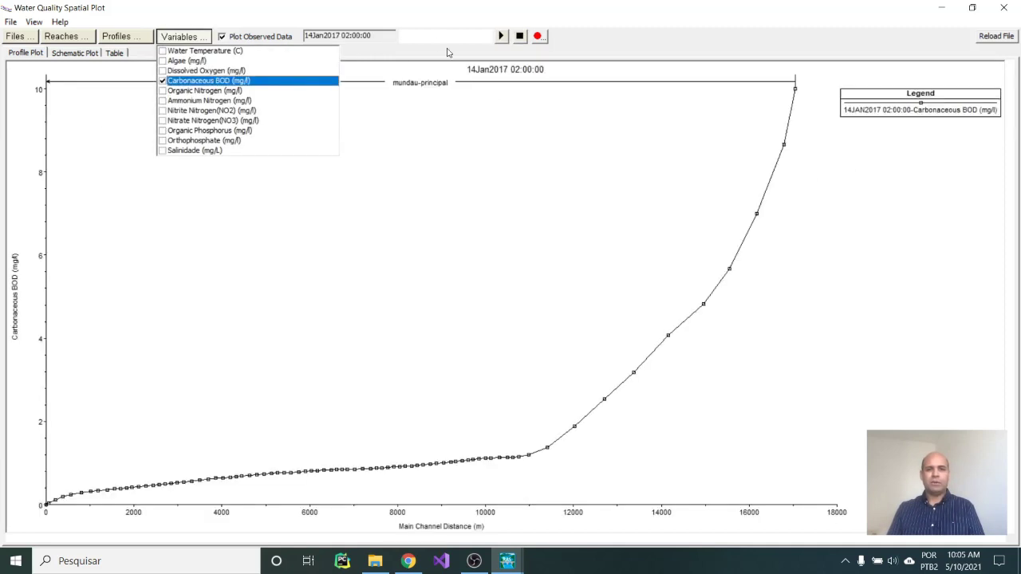
pyautogui.click(501, 36)
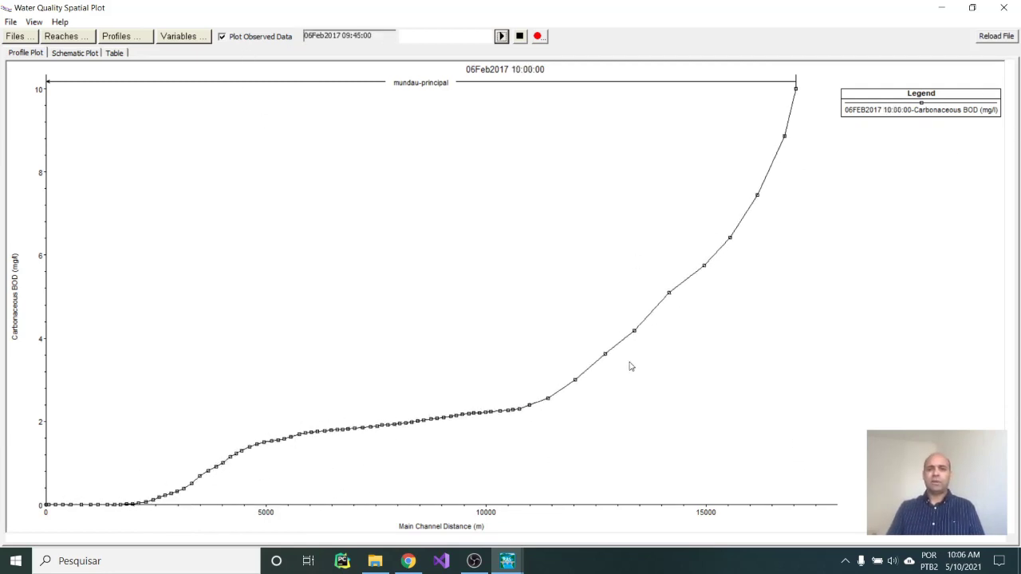
pyautogui.click(1009, 9)
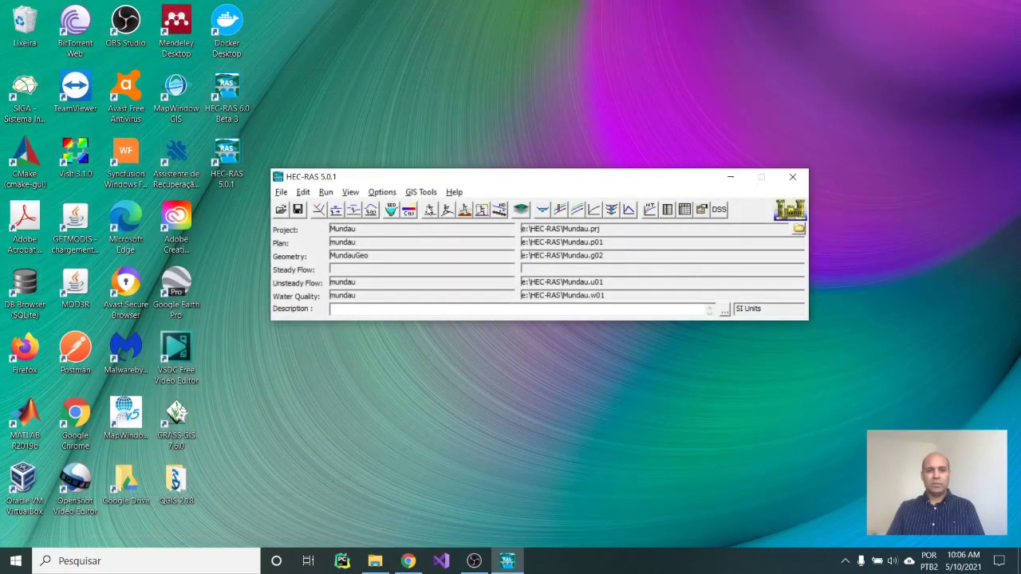
# Bring up the water quality time series plot for the Mundau project and maximize its window
pyautogui.click(379, 193)
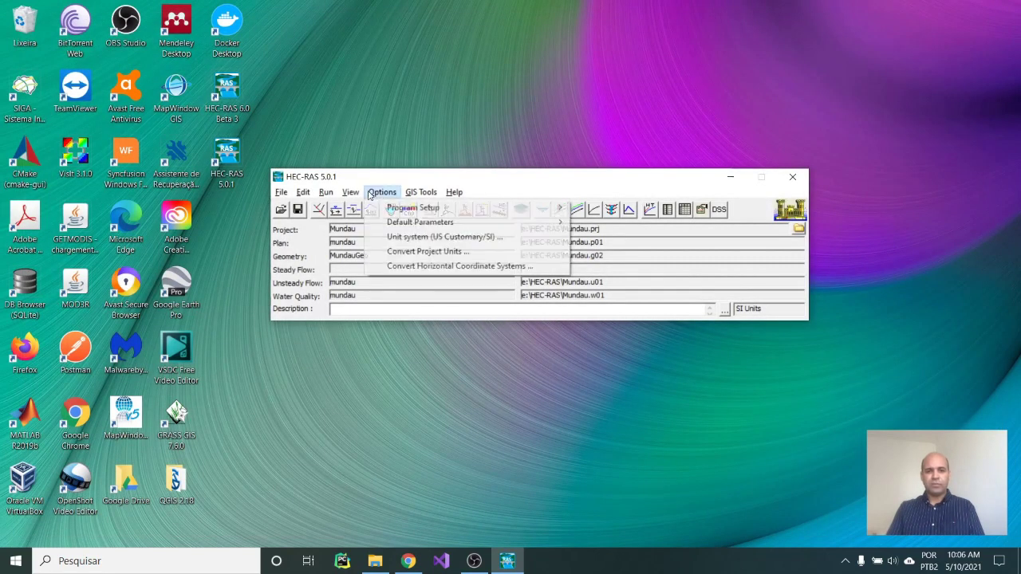
pyautogui.moveTo(351, 194)
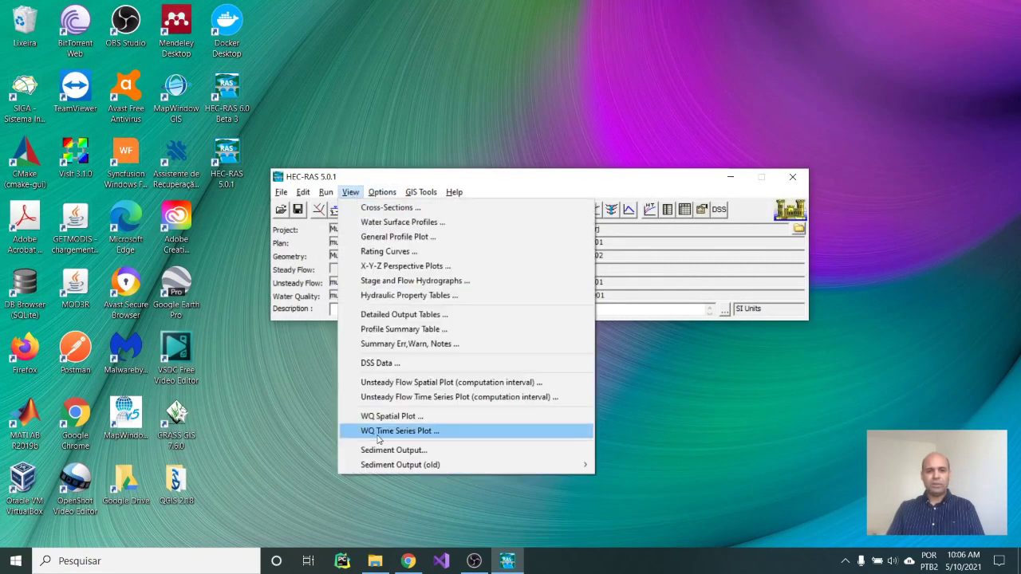
pyautogui.click(402, 432)
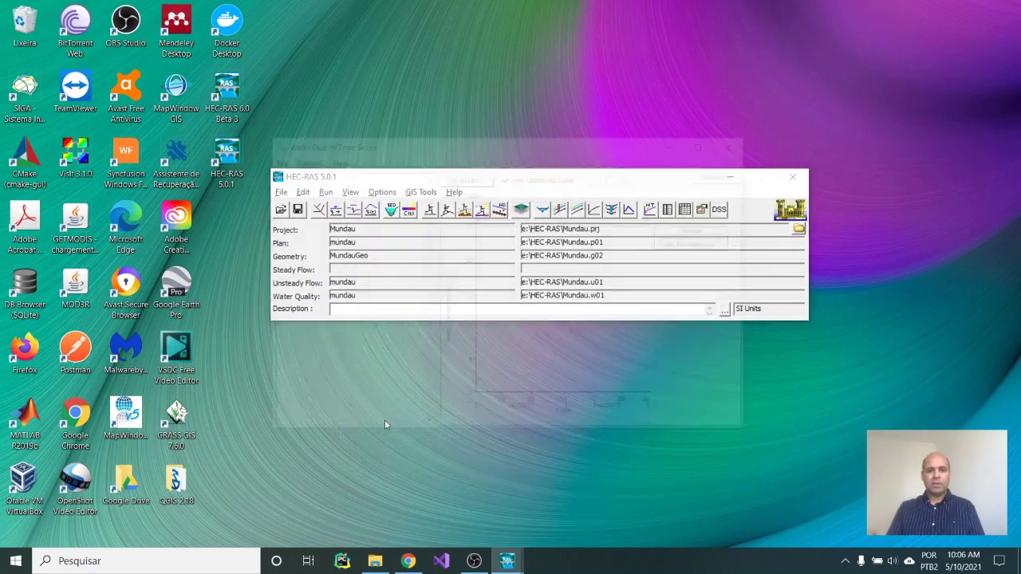
pyautogui.click(711, 140)
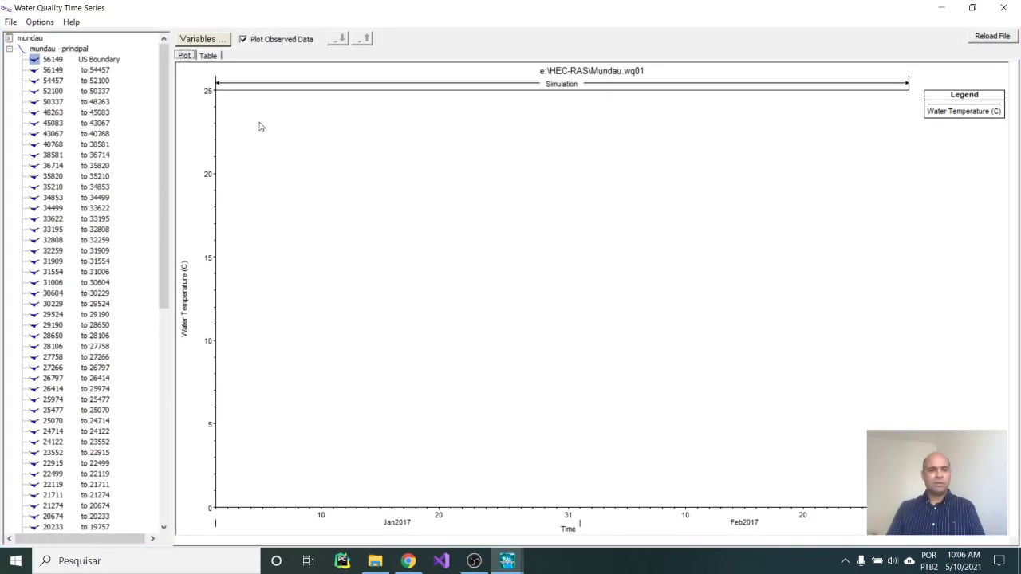
# Show the time series of only carbonaceous BOD, without water temperature, for the river cell 43067 to 40768
pyautogui.click(201, 42)
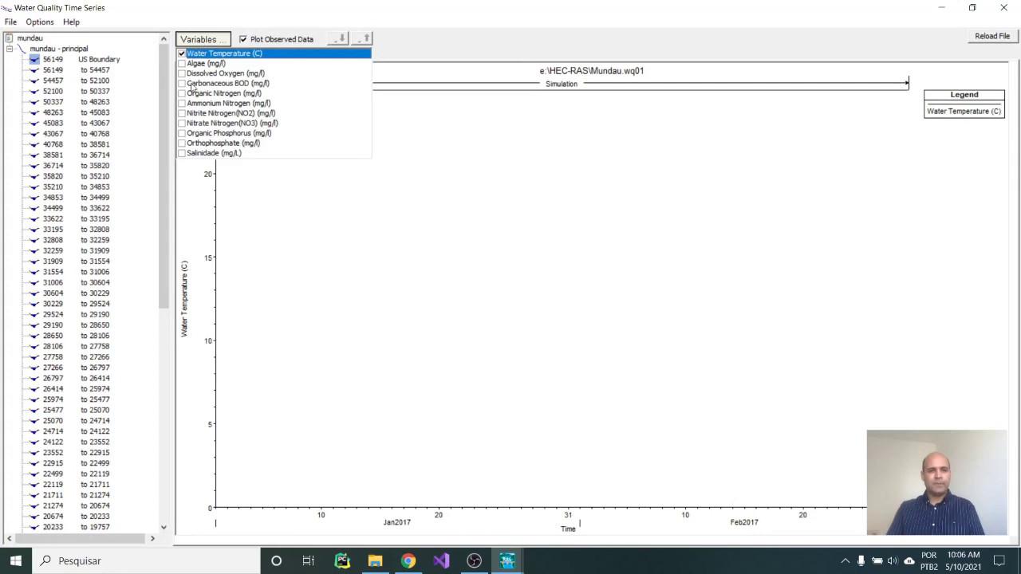
pyautogui.click(182, 53)
pyautogui.click(182, 83)
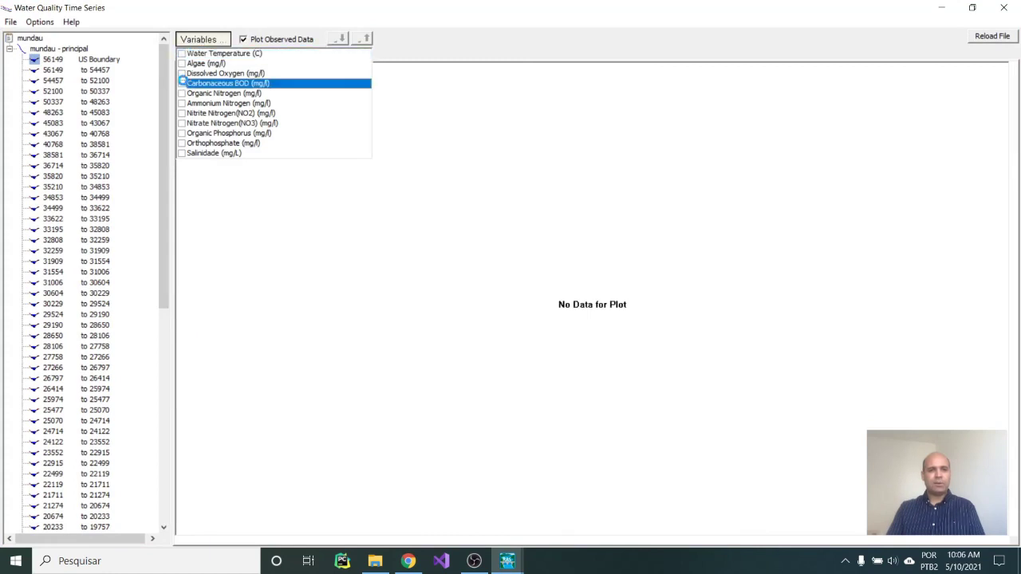
pyautogui.click(57, 134)
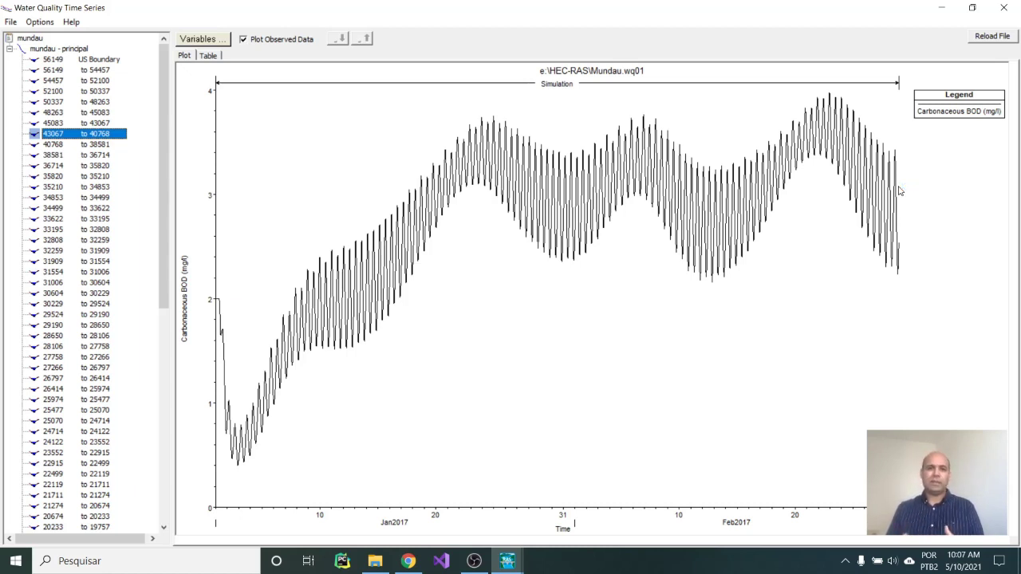
# Replace carbonaceous BOD with orthophosphate as the only plotted time series variable for the same river cell
pyautogui.click(201, 40)
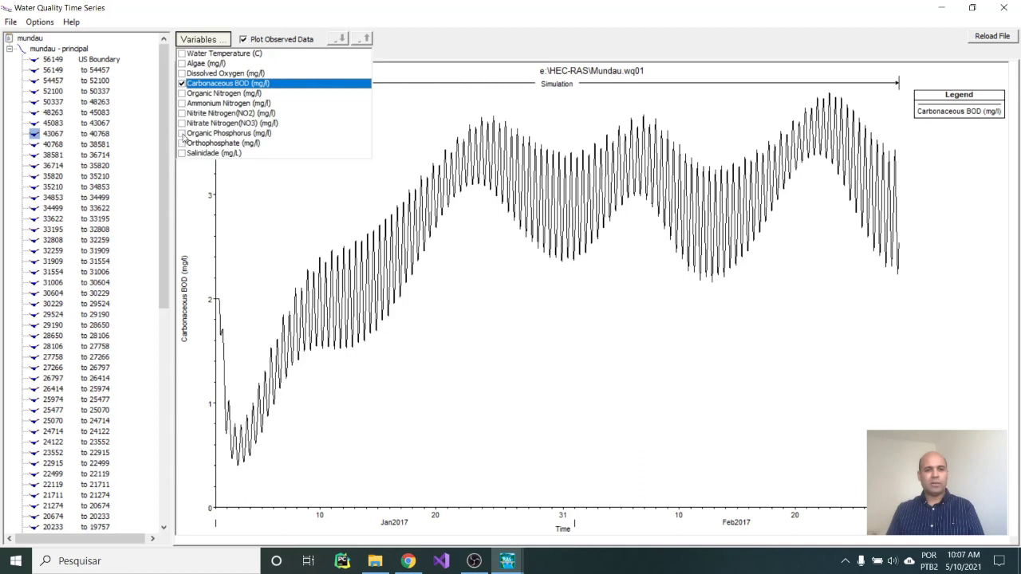
pyautogui.click(182, 143)
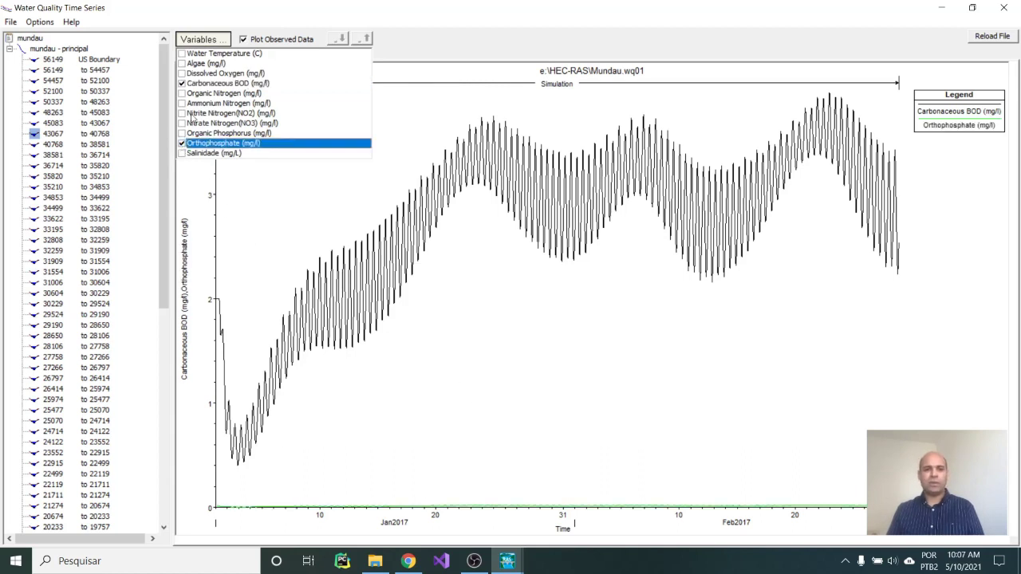
pyautogui.click(182, 84)
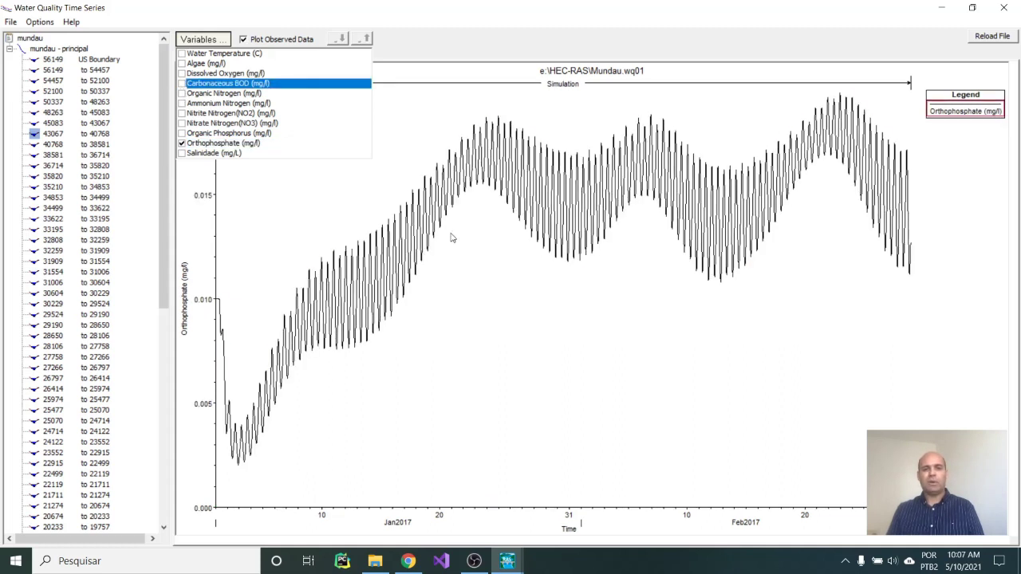
pyautogui.click(386, 66)
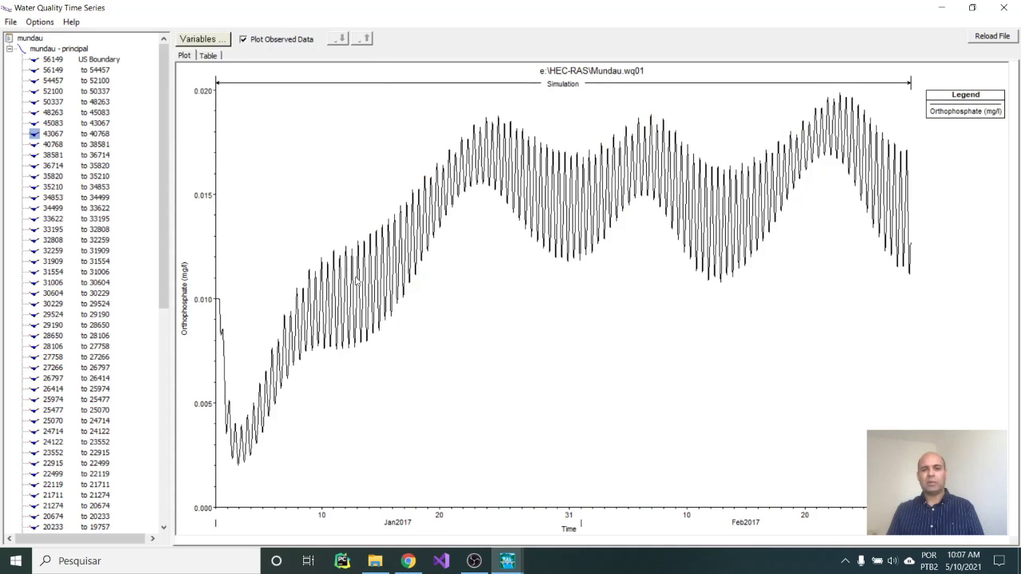